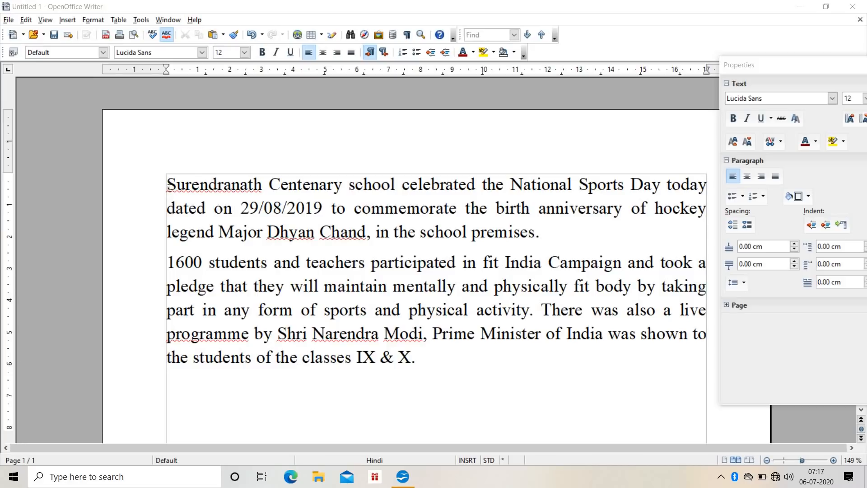
# Change the Western font of both paragraphs to Verdana in the Character dialog, moving the Properties panel fully into view.
pyautogui.moveTo(168, 188); pyautogui.dragTo(451, 374)
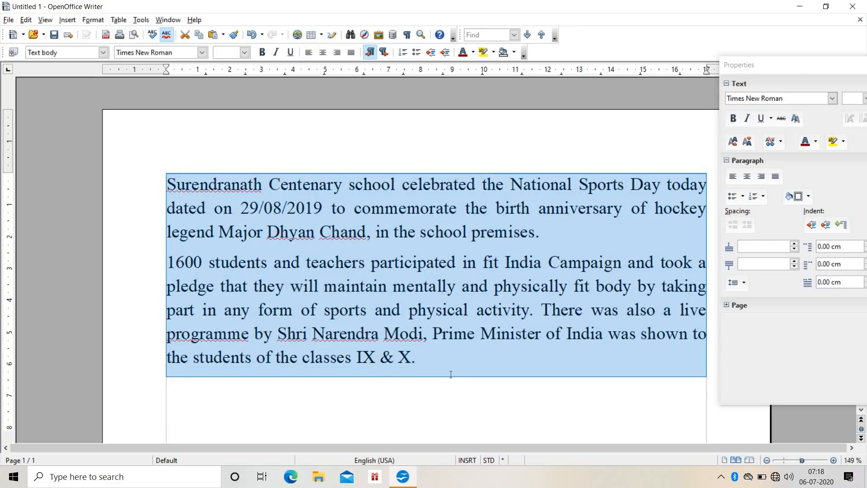
pyautogui.click(93, 20)
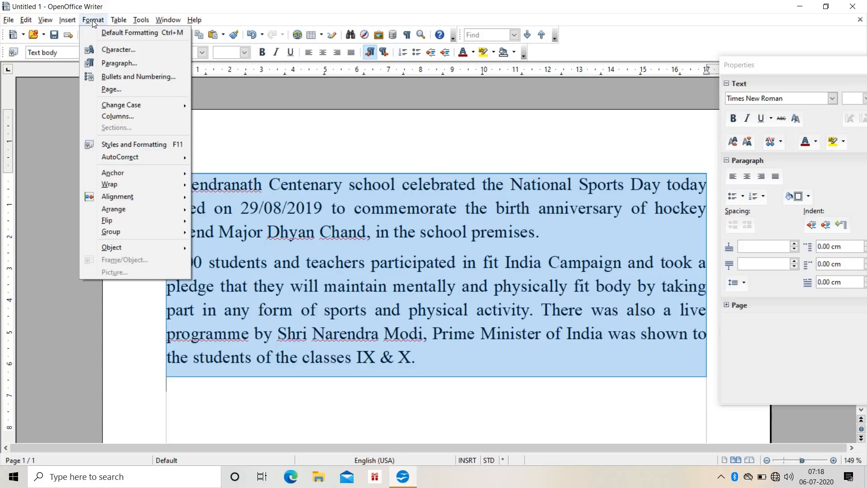
pyautogui.click(119, 54)
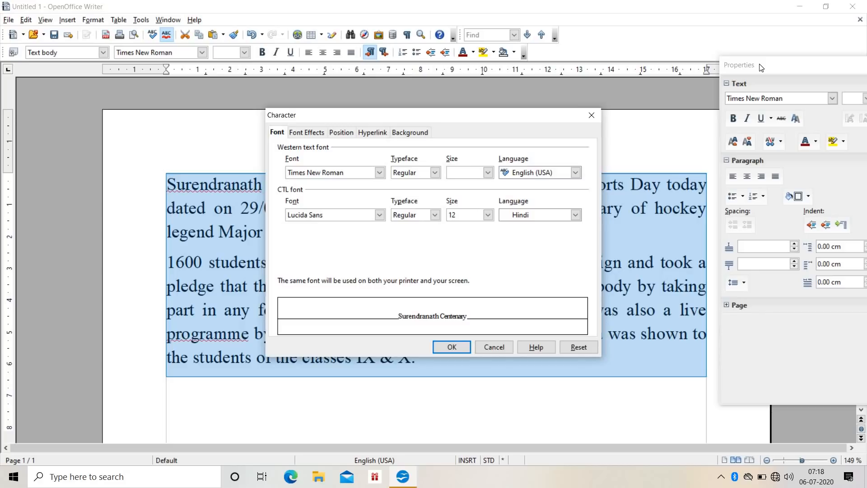
pyautogui.moveTo(761, 68); pyautogui.dragTo(792, 76)
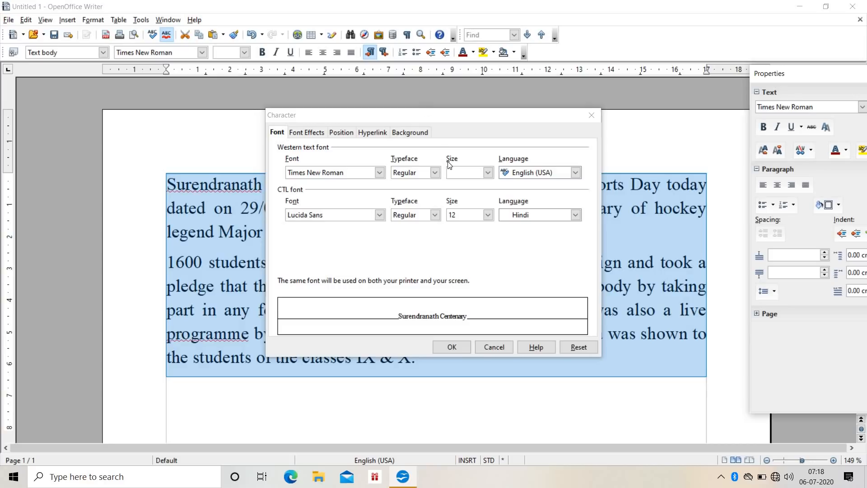
pyautogui.moveTo(811, 80); pyautogui.dragTo(762, 77)
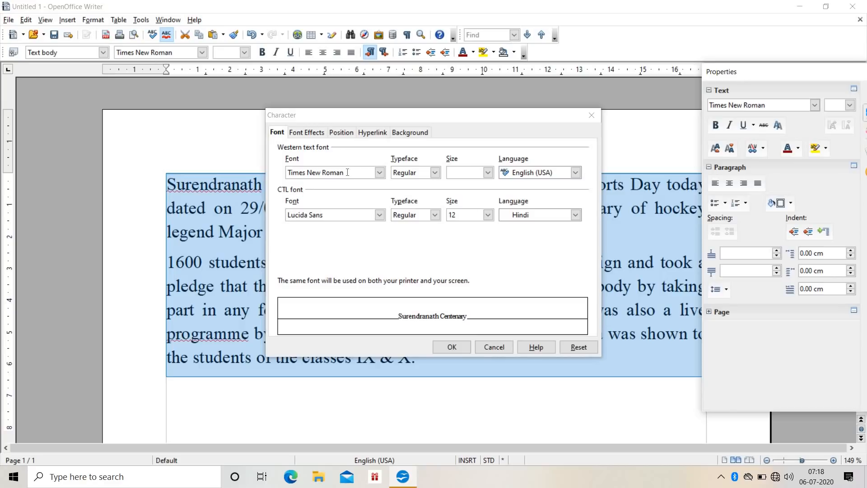
pyautogui.click(378, 172)
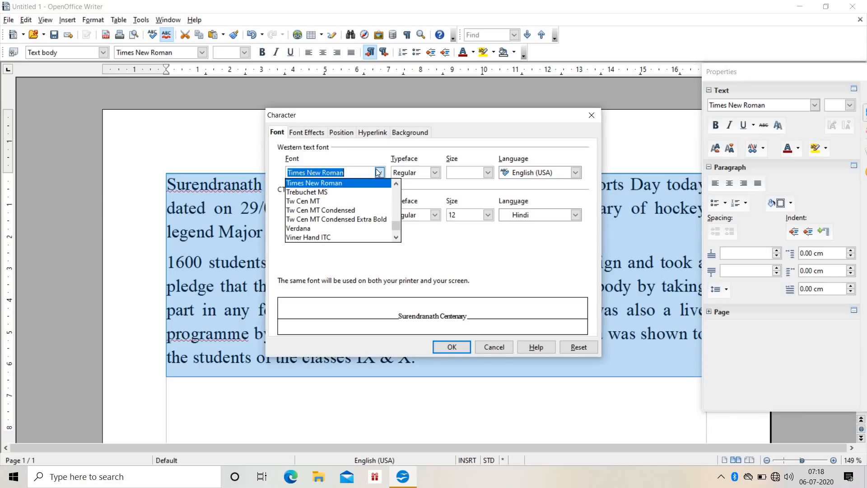
pyautogui.click(334, 229)
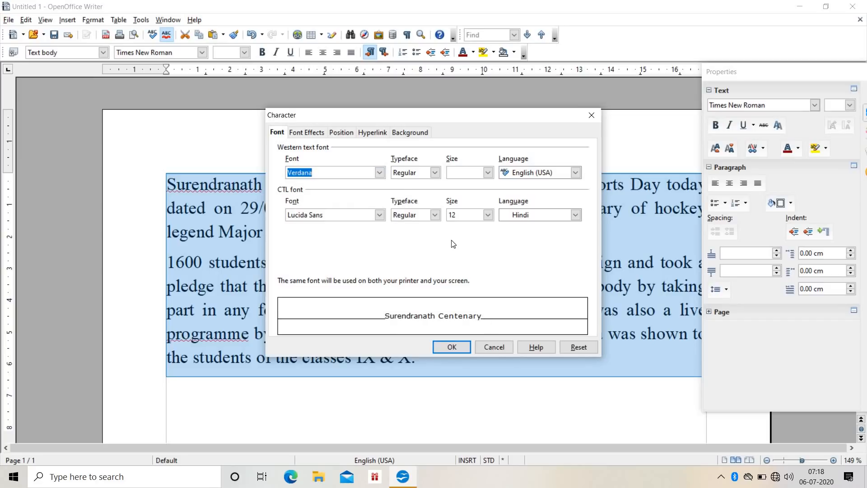
# Set the Western typeface to Italic and the size to 14, and apply the formatting to both paragraphs.
pyautogui.click(435, 173)
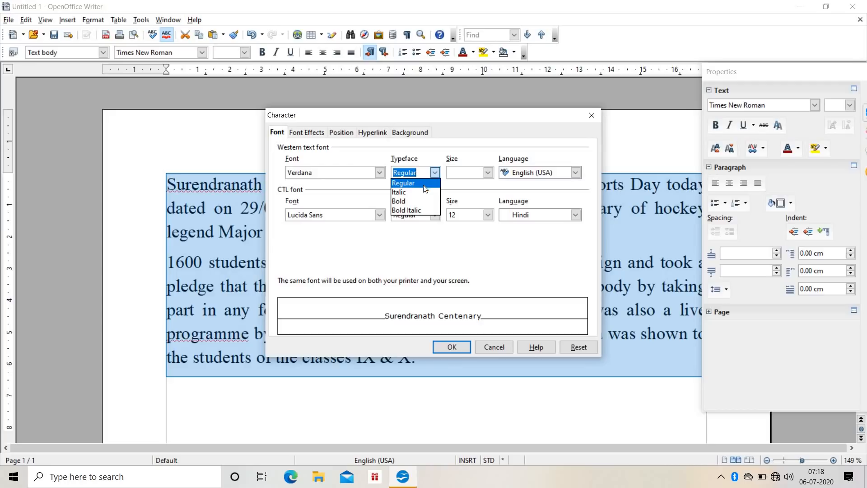
pyautogui.click(422, 192)
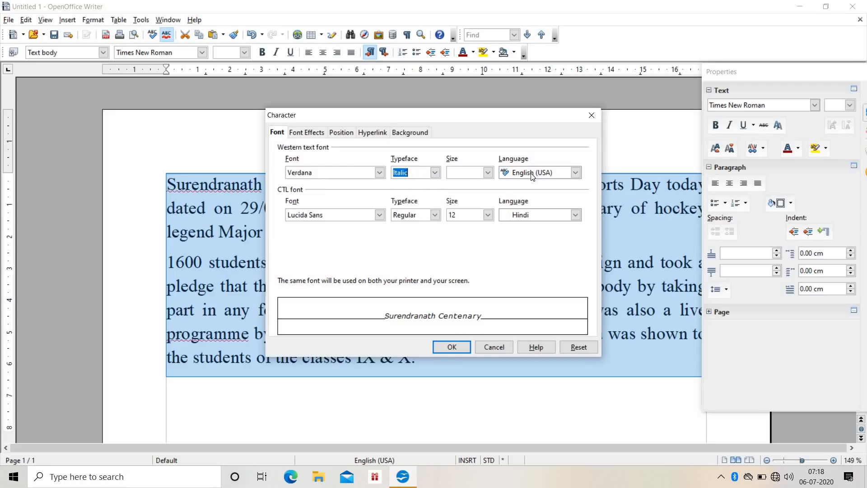
pyautogui.click(488, 175)
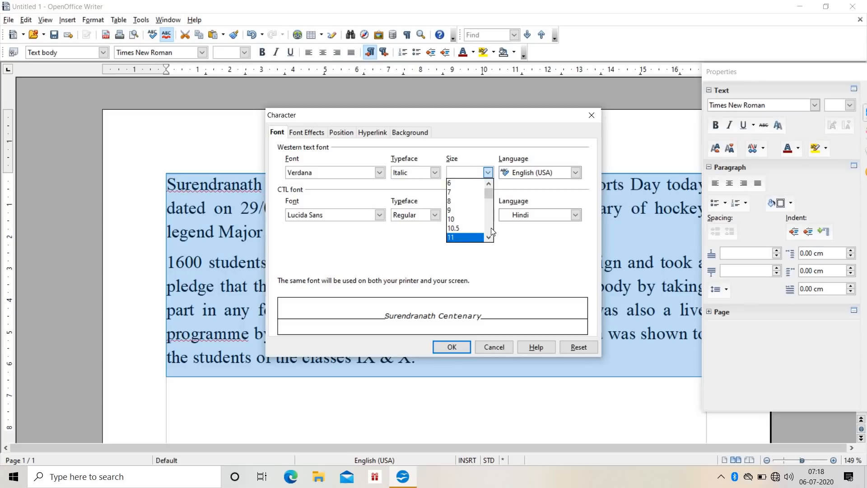
pyautogui.scroll(-2, 492, 228)
pyautogui.click(461, 213)
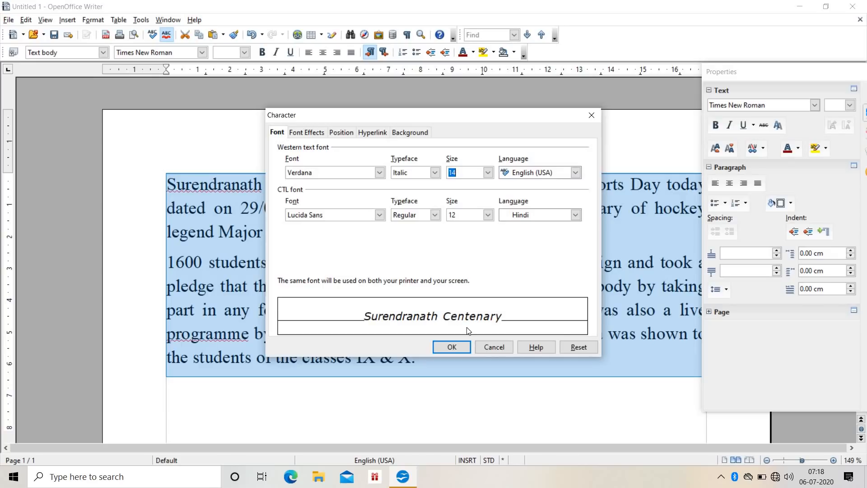
pyautogui.click(452, 346)
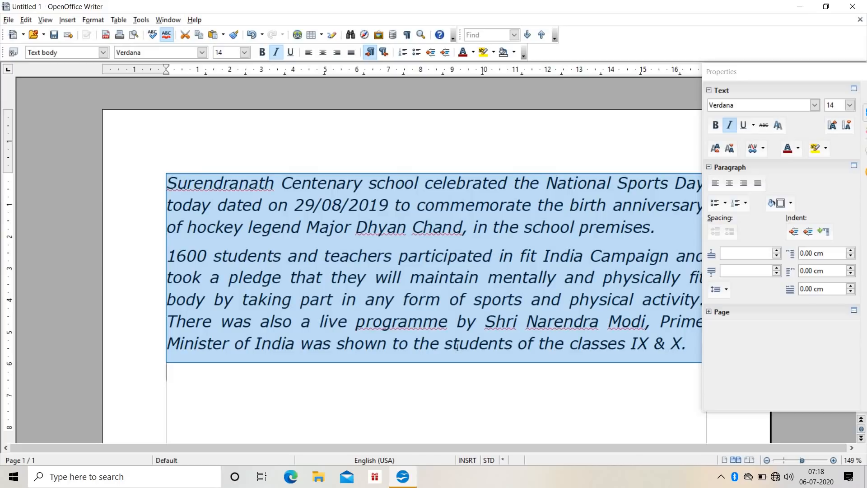
# Change the font of "600 students and teachers participated in" in the second paragraph to Yu Gothic.
pyautogui.click(173, 255)
pyautogui.moveTo(176, 256); pyautogui.dragTo(514, 258)
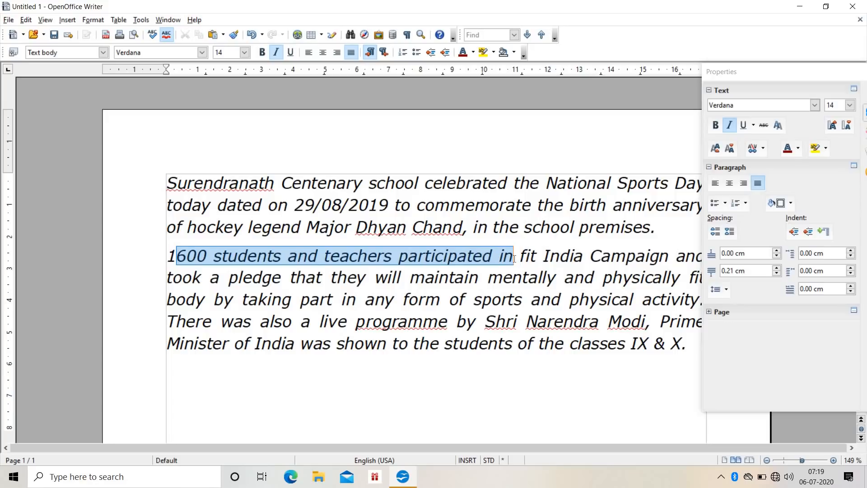
pyautogui.click(103, 52)
pyautogui.click(103, 53)
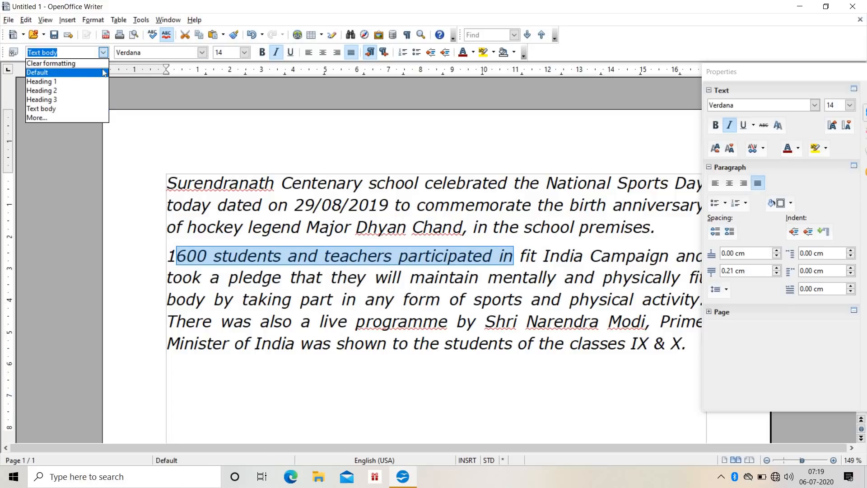
pyautogui.click(784, 101)
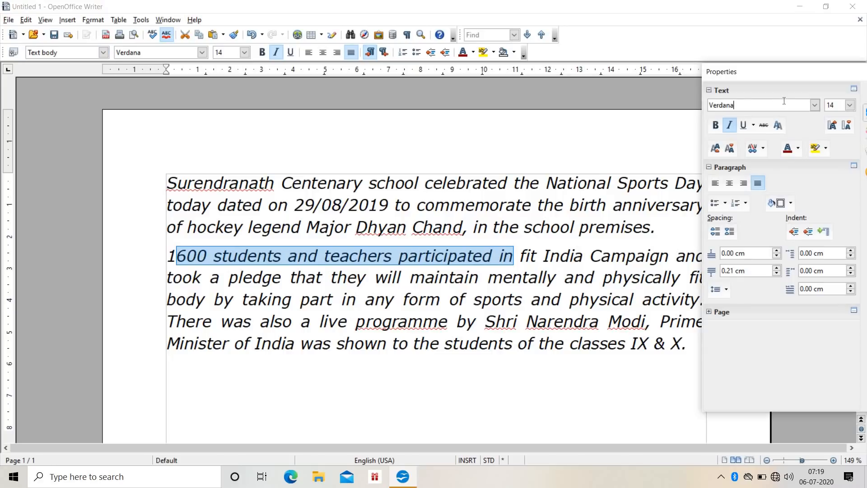
pyautogui.click(816, 104)
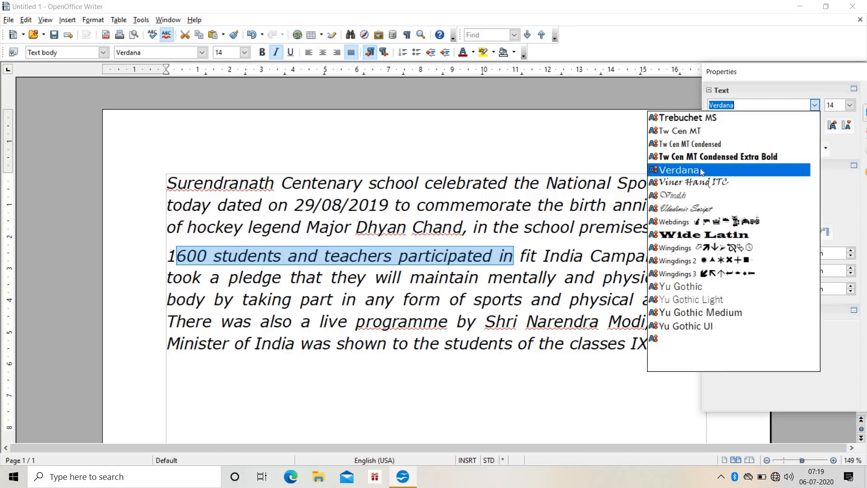
pyautogui.click(714, 289)
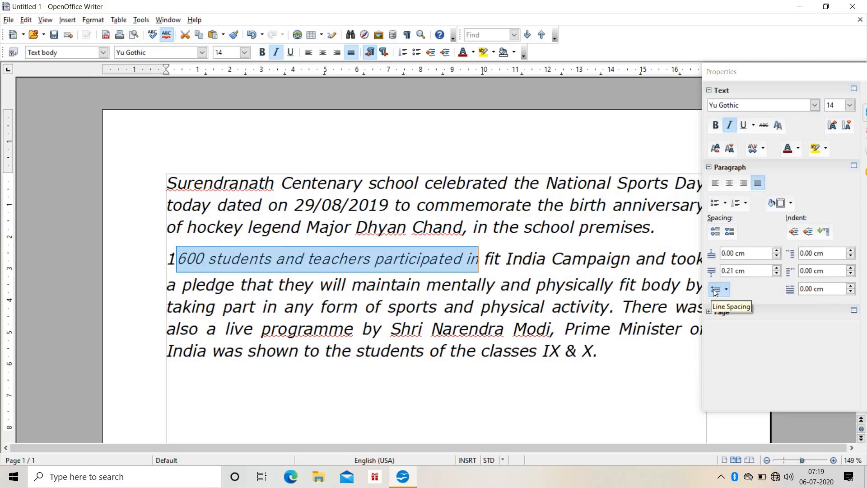
pyautogui.click(547, 390)
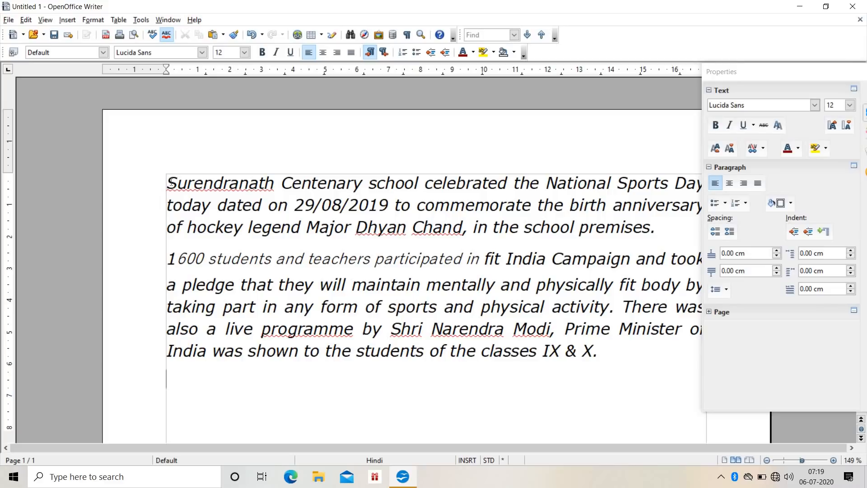
# Set the font color of both paragraphs to Magenta through the Character font effects.
pyautogui.moveTo(168, 183); pyautogui.dragTo(629, 346)
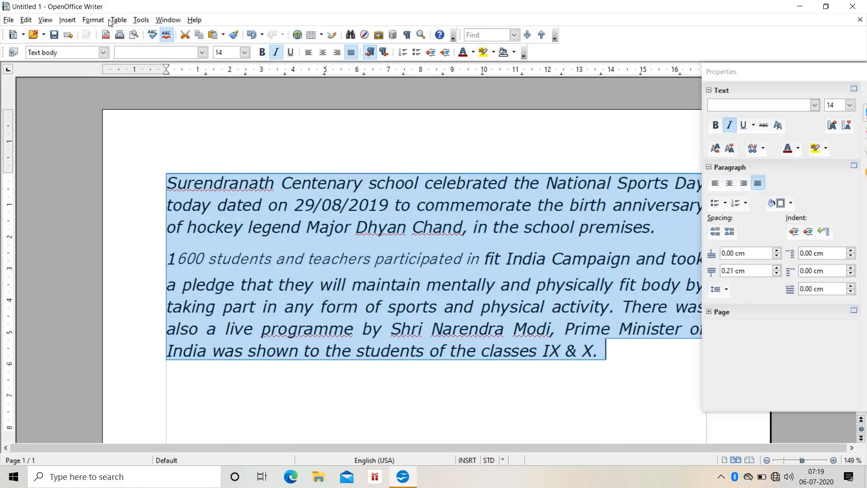
pyautogui.click(94, 21)
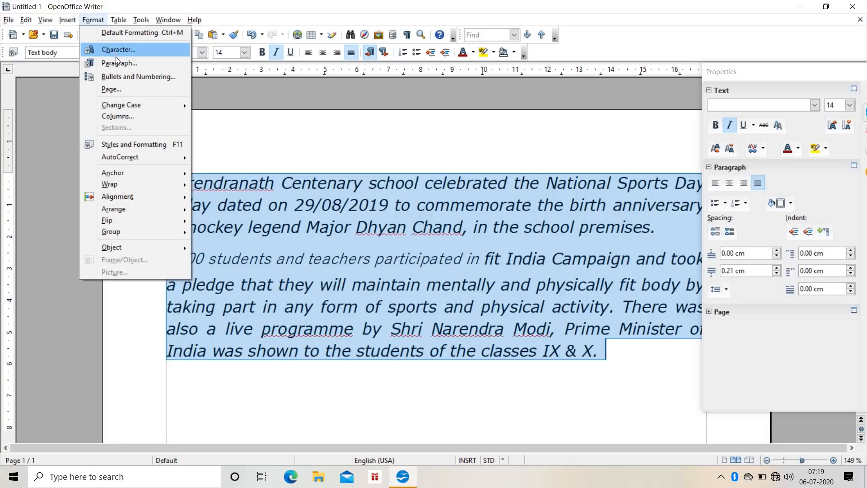
pyautogui.click(135, 53)
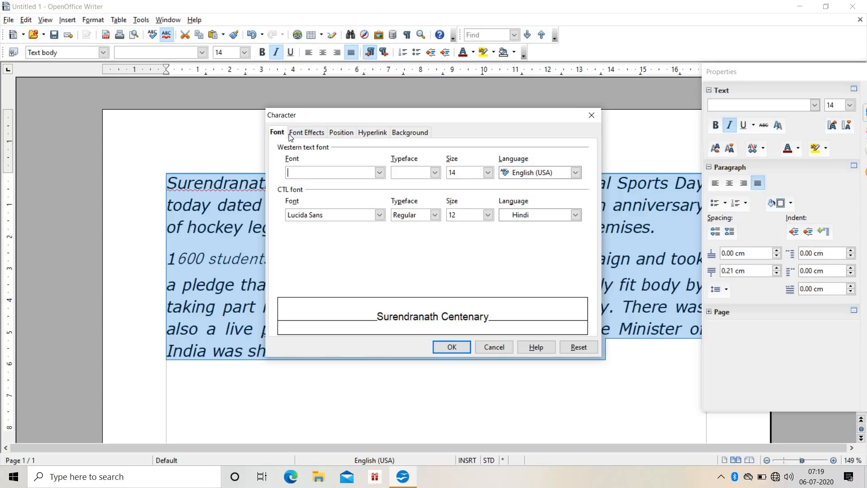
pyautogui.click(306, 133)
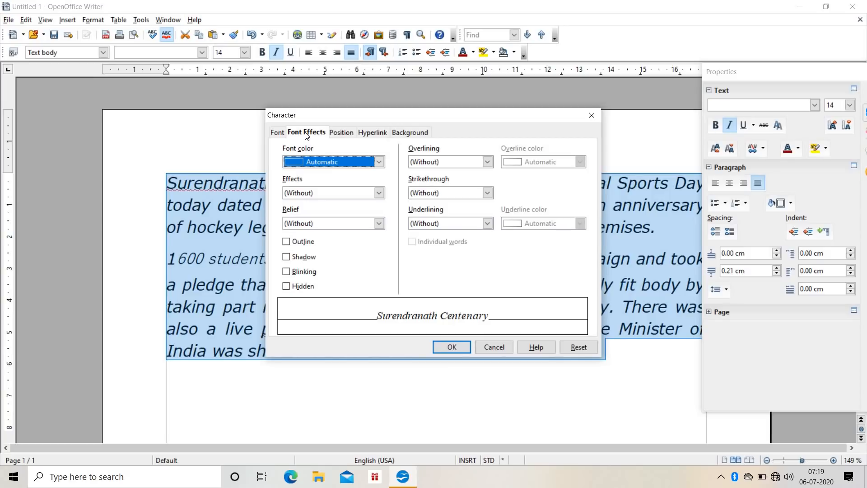
pyautogui.click(380, 163)
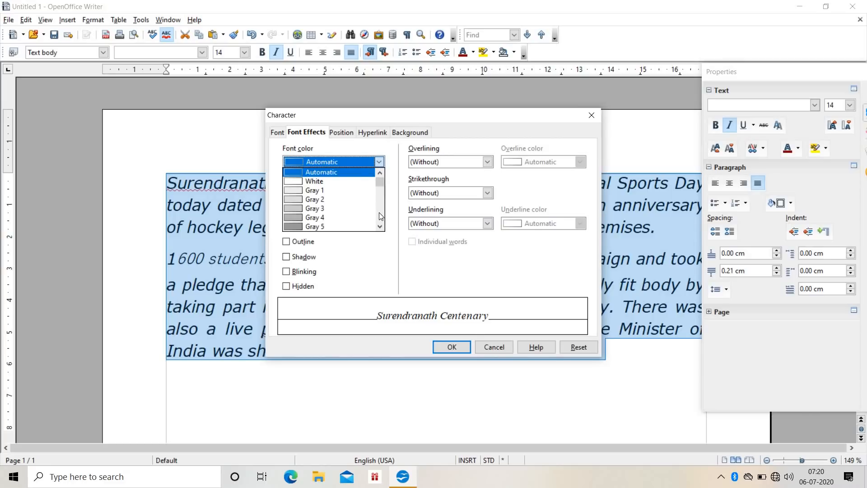
pyautogui.scroll(-4, 378, 213)
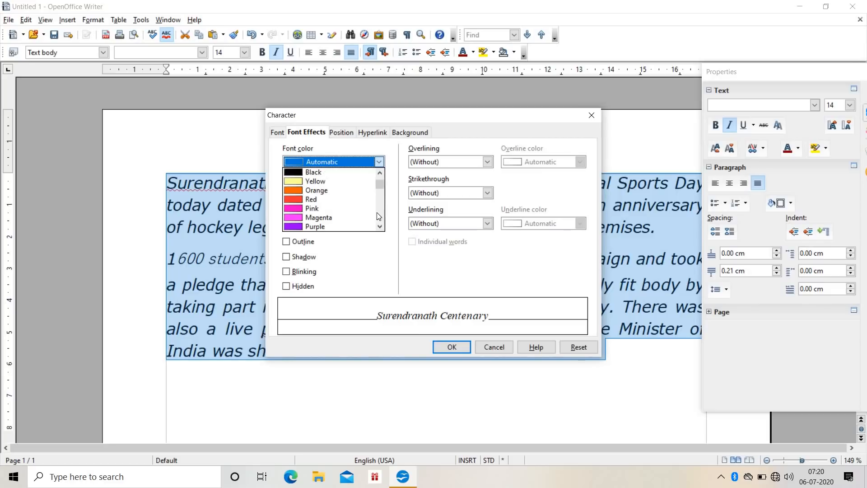
pyautogui.click(344, 221)
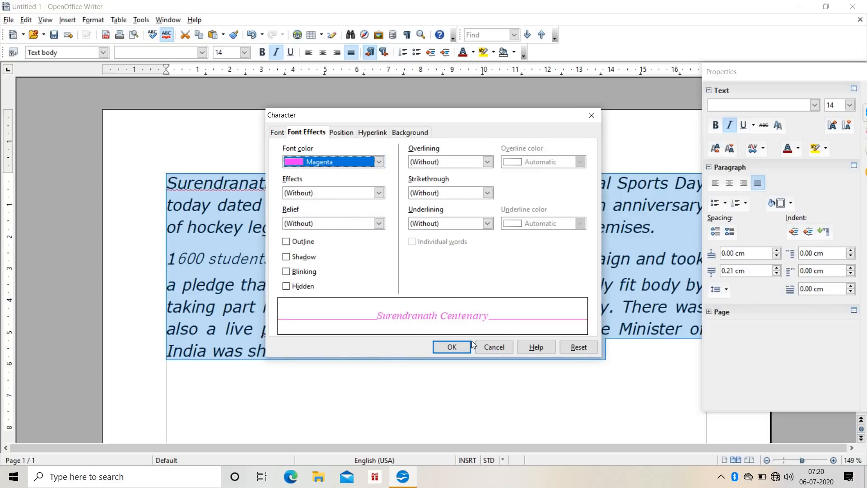
pyautogui.click(454, 349)
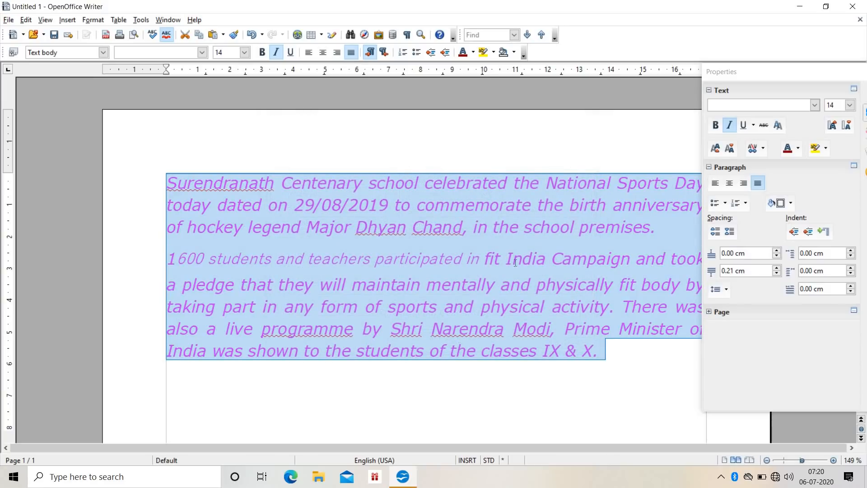
pyautogui.click(518, 233)
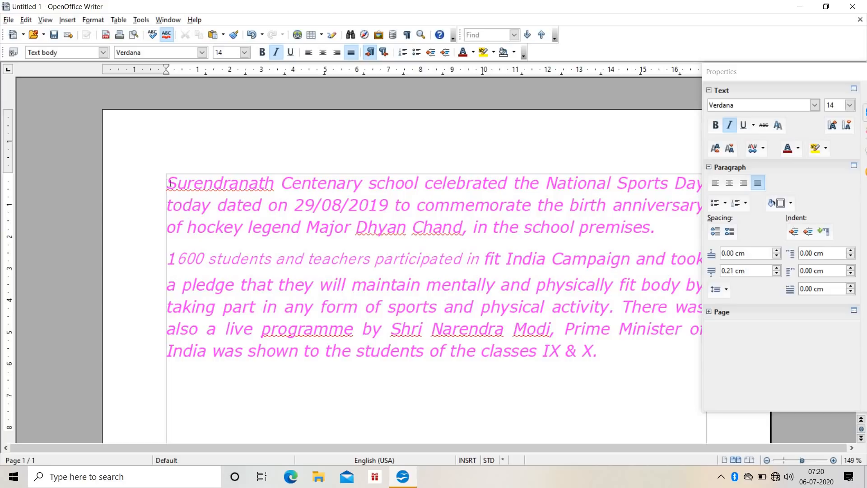
# Apply a Dotted underline to the text of both paragraphs through the Character font effects.
pyautogui.moveTo(164, 181); pyautogui.dragTo(633, 340)
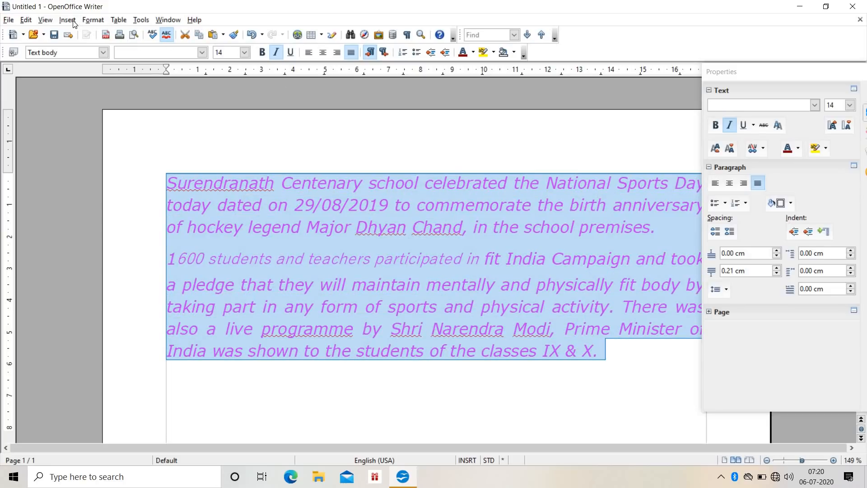
pyautogui.click(100, 20)
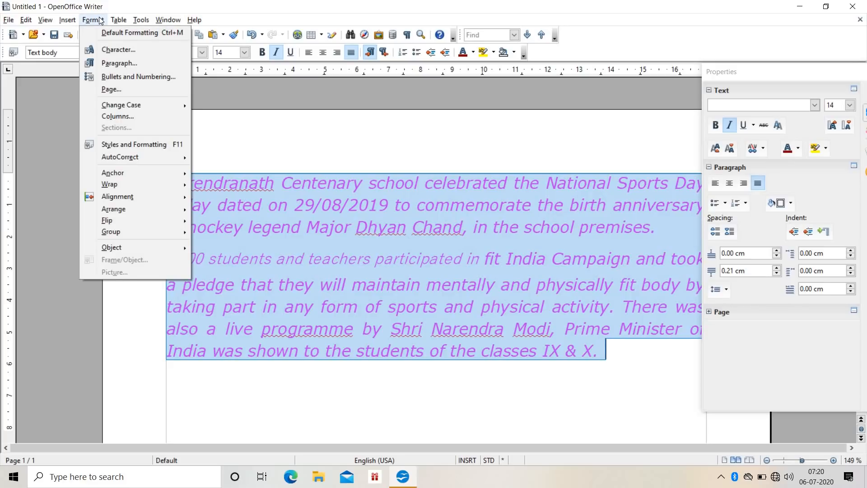
pyautogui.moveTo(87, 19)
pyautogui.click(113, 51)
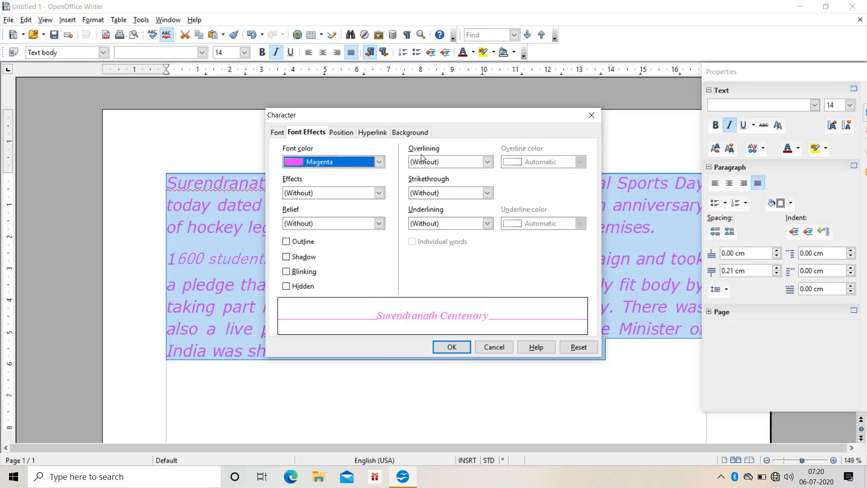
pyautogui.click(458, 224)
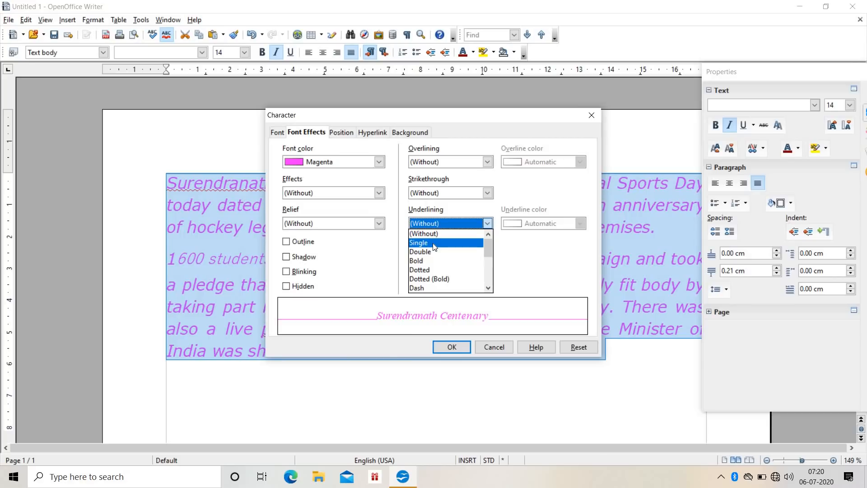
pyautogui.click(424, 270)
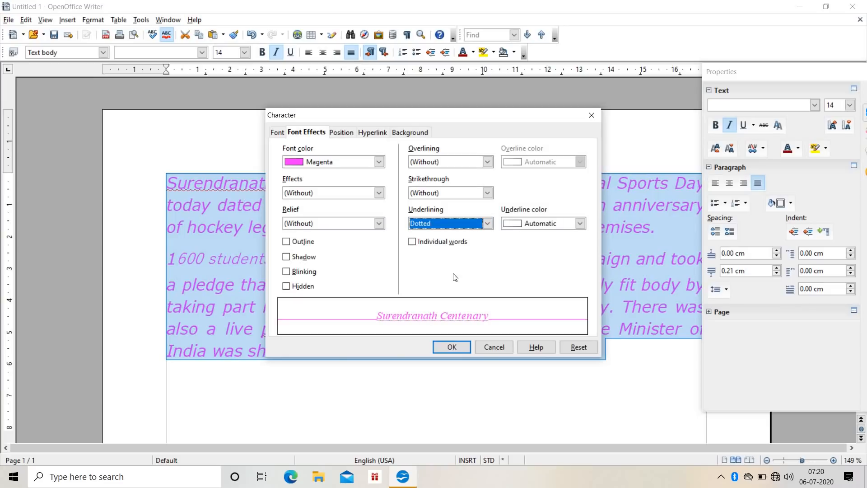
pyautogui.click(461, 346)
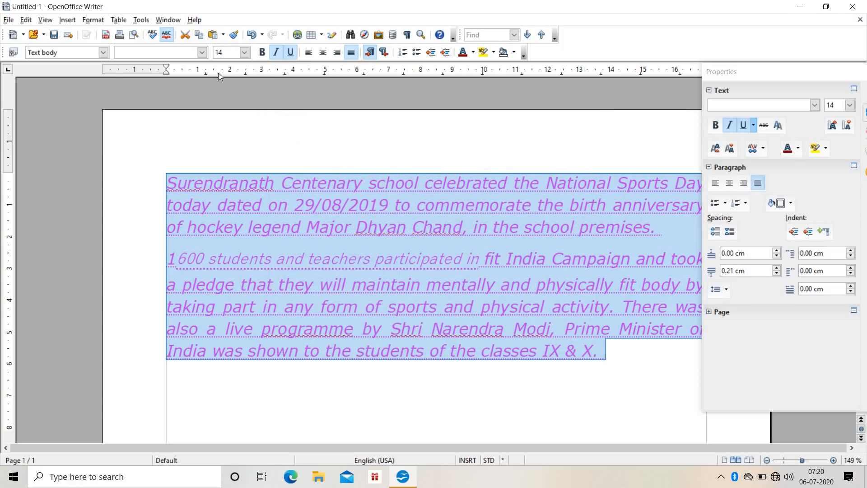
# Change the underlining of both paragraphs to Double through the Character font effects.
pyautogui.click(105, 22)
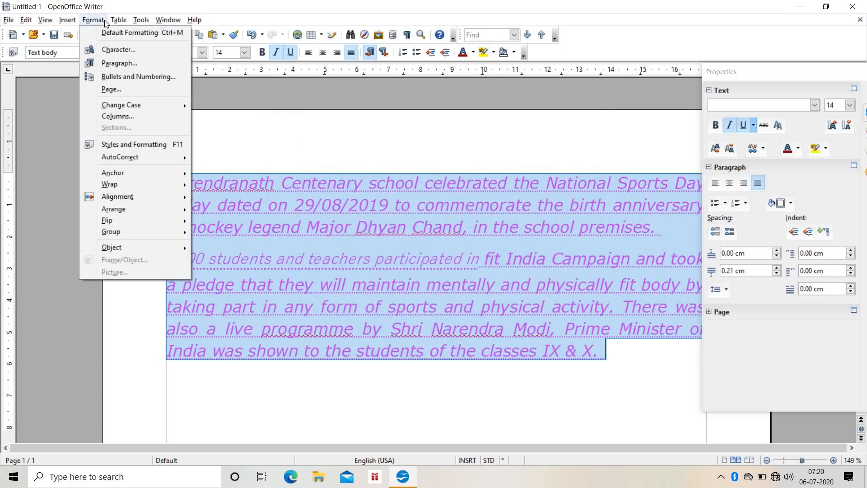
pyautogui.click(107, 47)
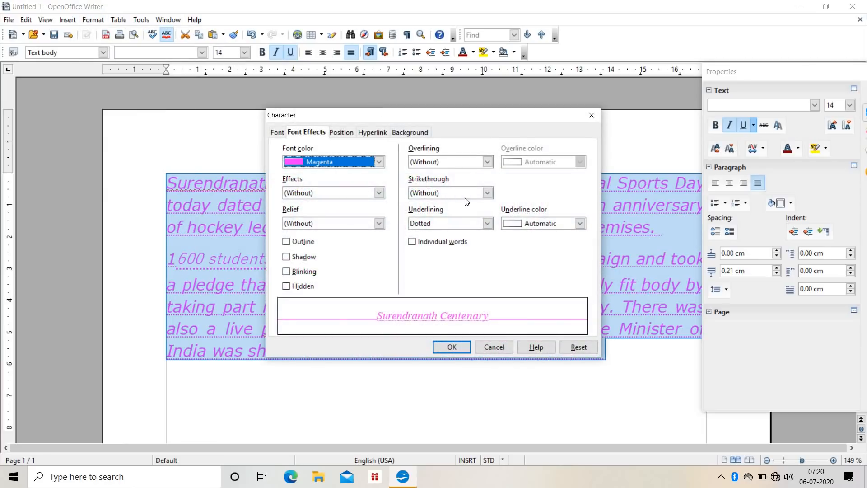
pyautogui.click(459, 223)
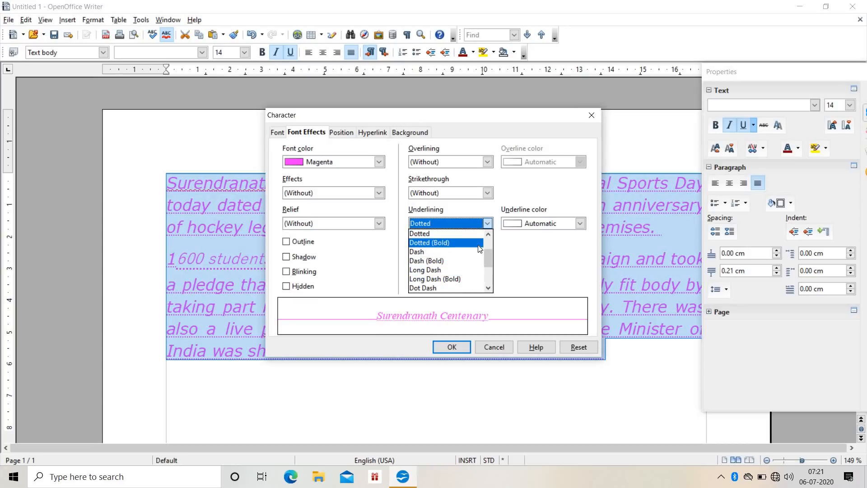
pyautogui.scroll(-3, 490, 275)
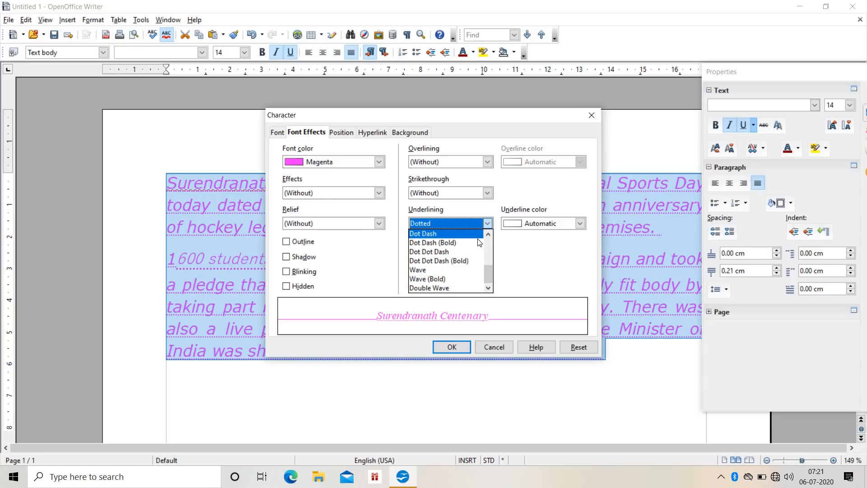
pyautogui.scroll(4, 489, 246)
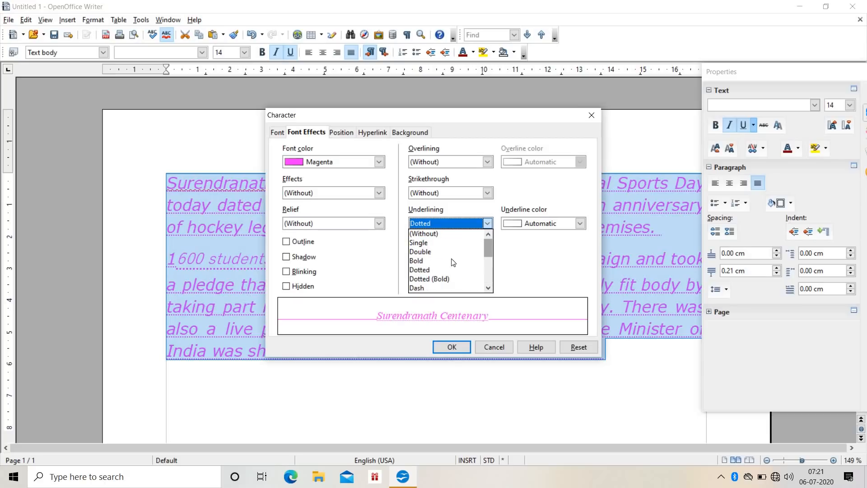
pyautogui.click(452, 253)
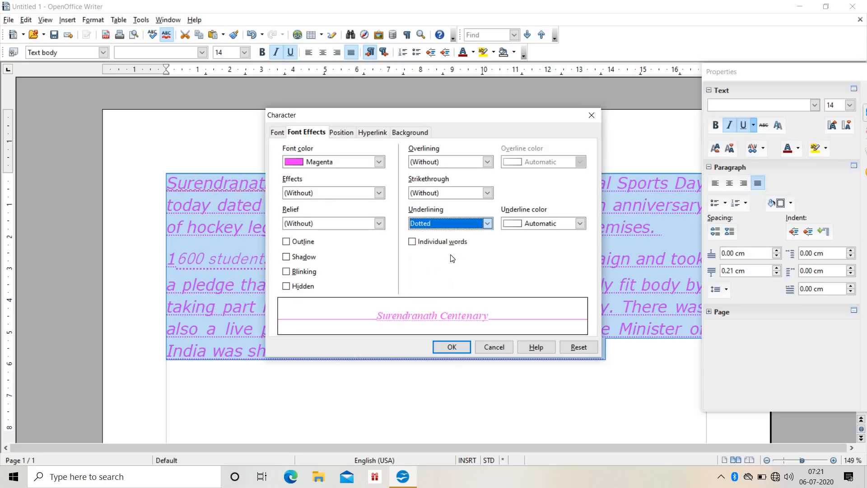
pyautogui.click(452, 346)
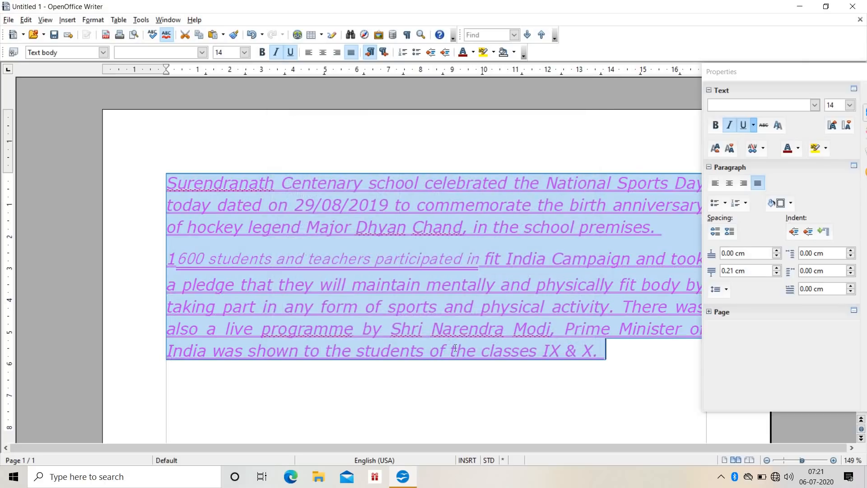
pyautogui.click(457, 393)
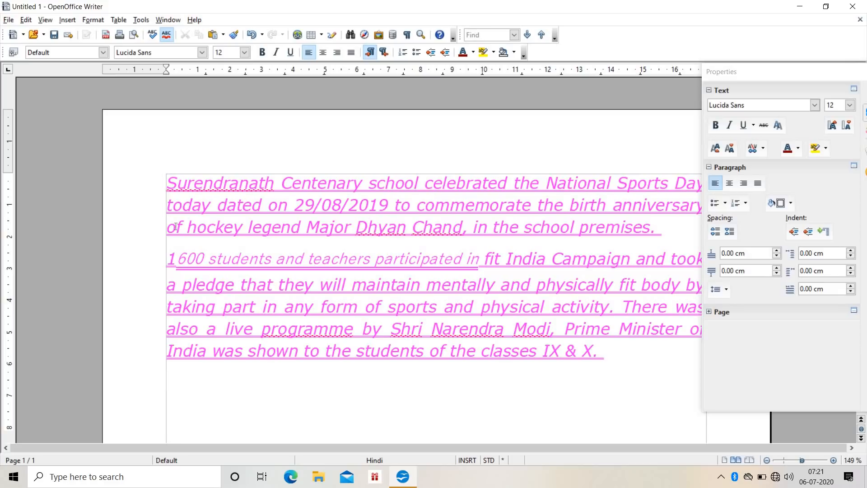
# Apply a Single strikethrough to all the text in the document through the Character font effects.
pyautogui.hotkey('ctrl', 'a')
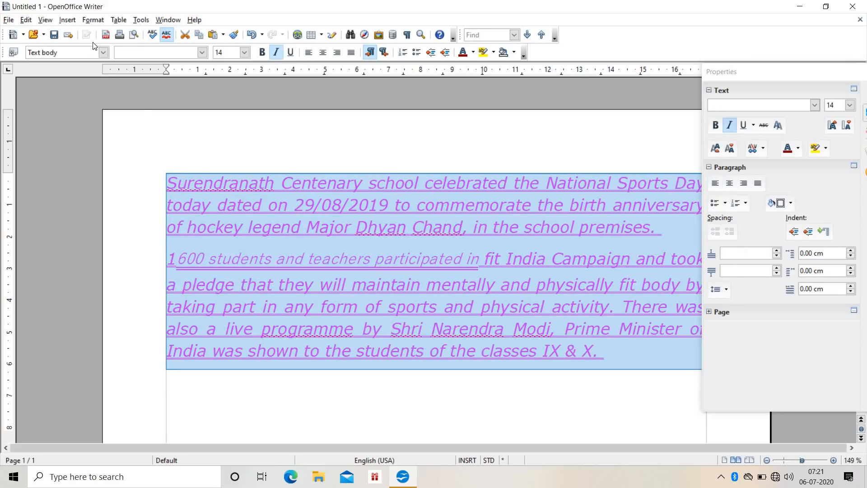
pyautogui.click(87, 20)
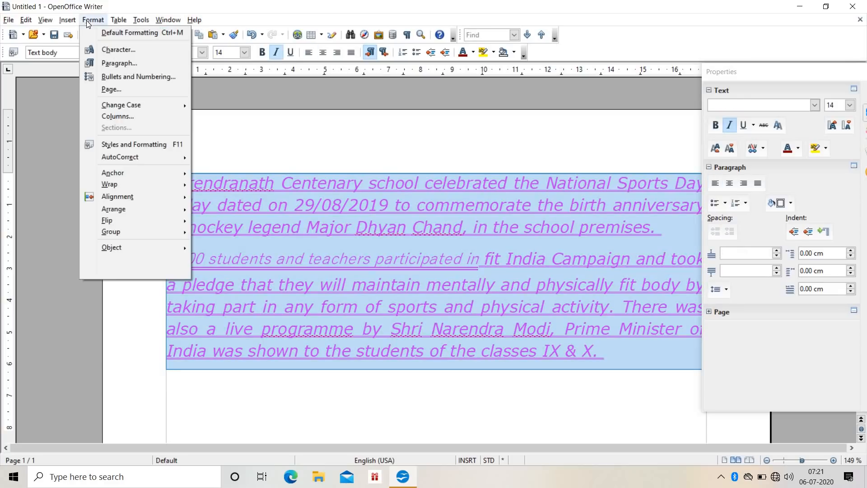
pyautogui.click(129, 52)
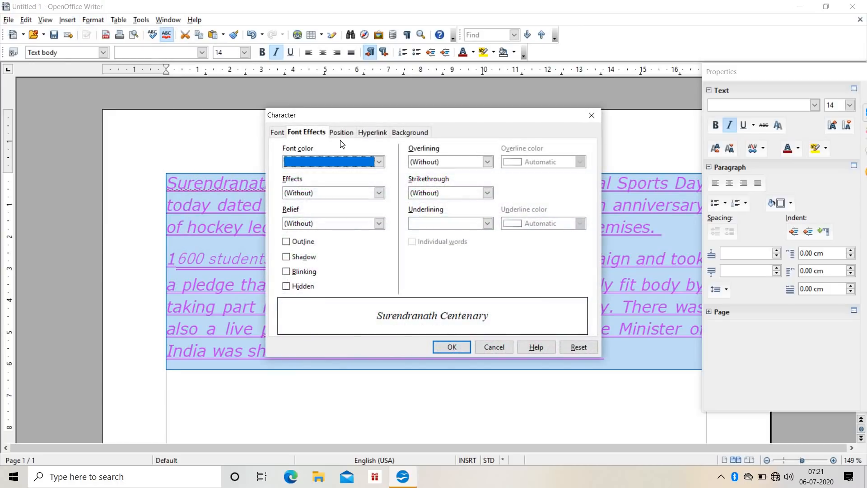
pyautogui.click(434, 193)
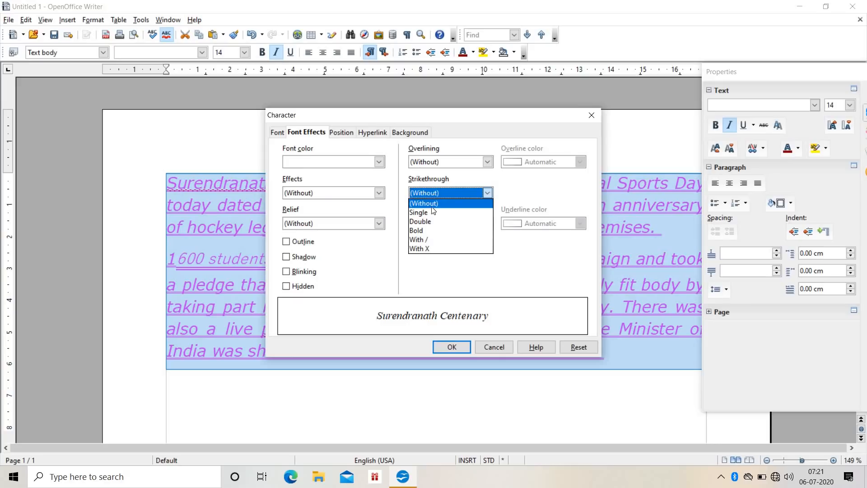
pyautogui.click(432, 212)
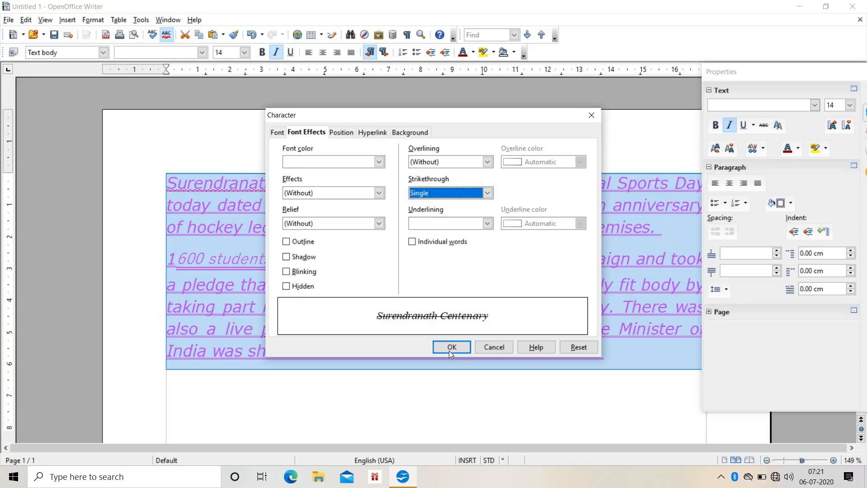
pyautogui.click(450, 350)
pyautogui.click(447, 351)
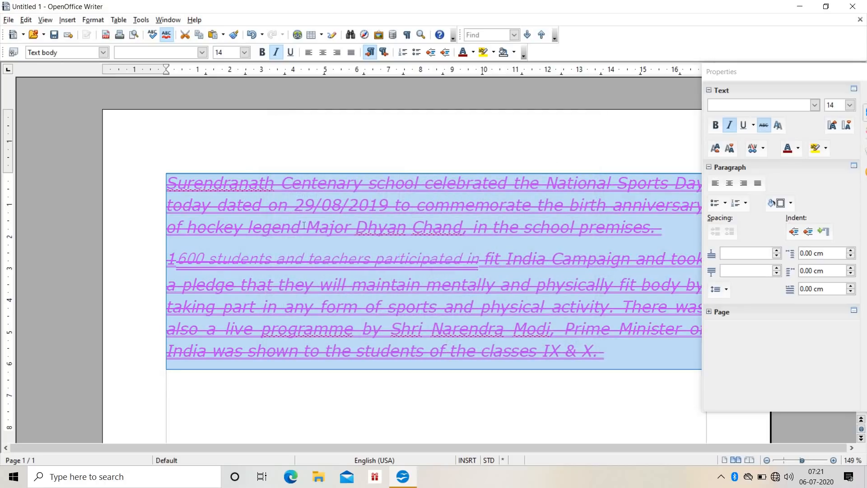
# Remove the strikethrough from all the text by setting it to (Without) in the Character font effects.
pyautogui.click(93, 21)
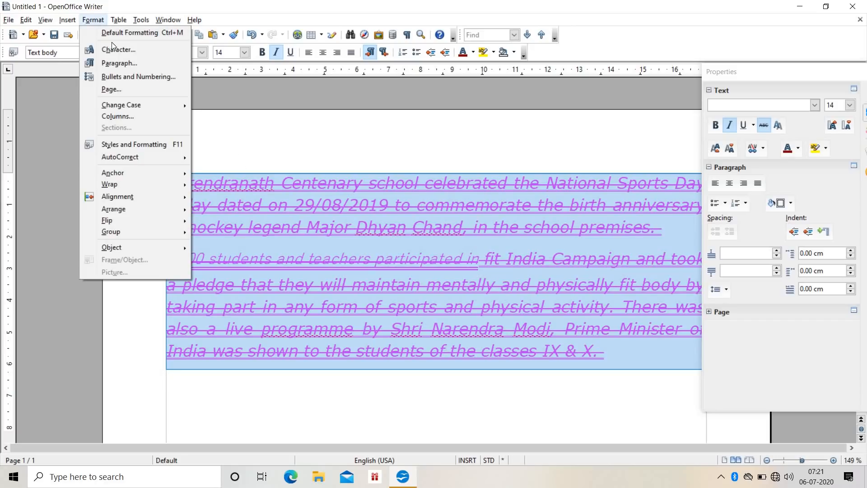
pyautogui.click(113, 47)
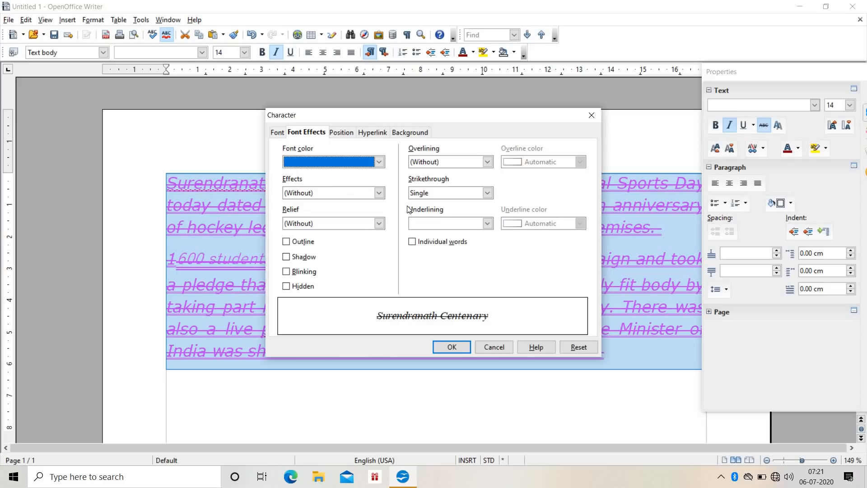
pyautogui.click(473, 161)
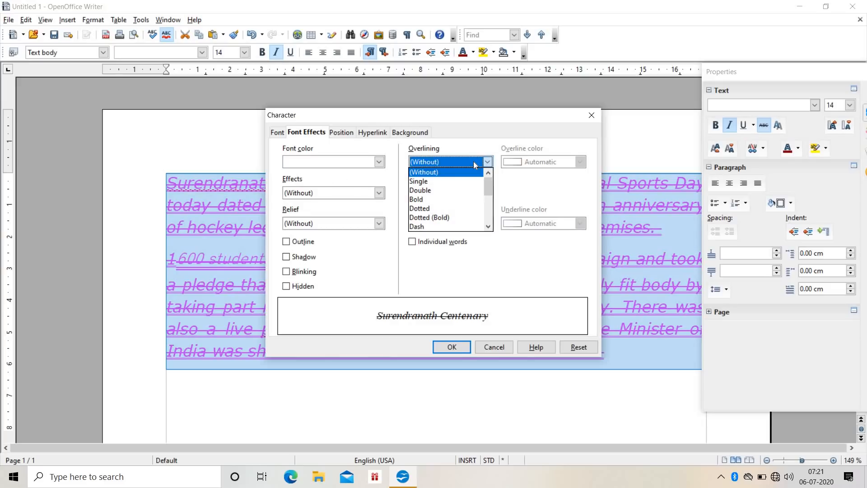
pyautogui.click(473, 161)
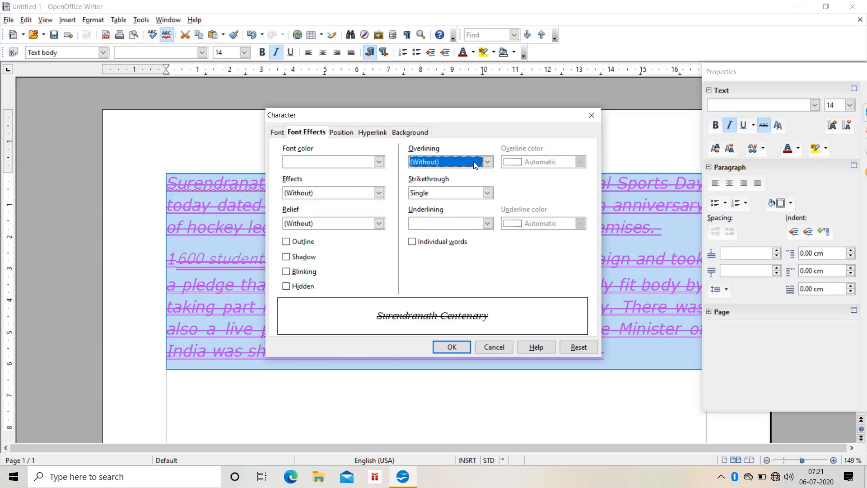
pyautogui.click(443, 195)
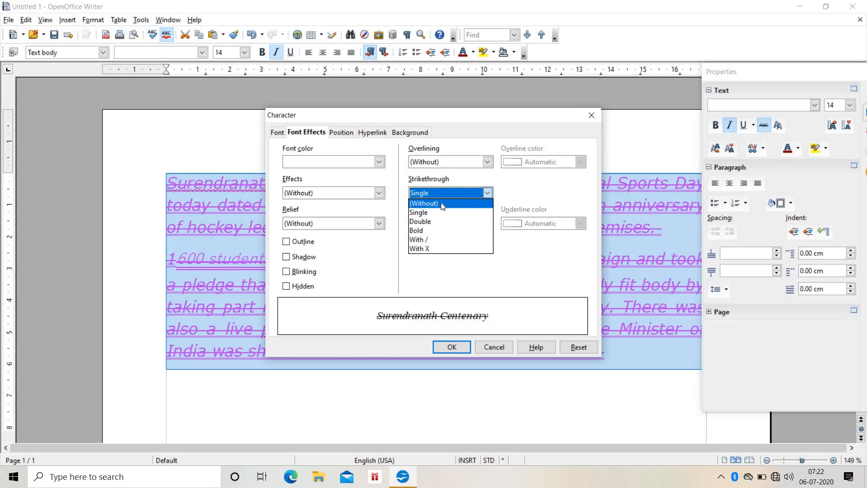
pyautogui.click(442, 204)
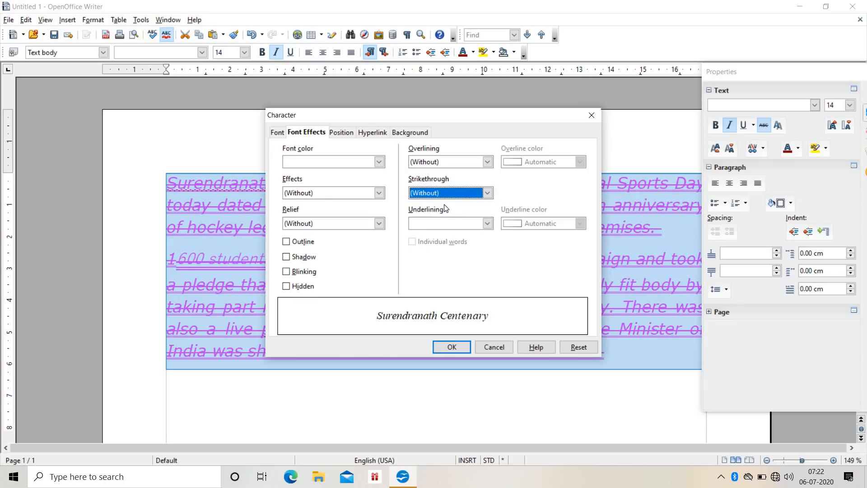
pyautogui.click(460, 347)
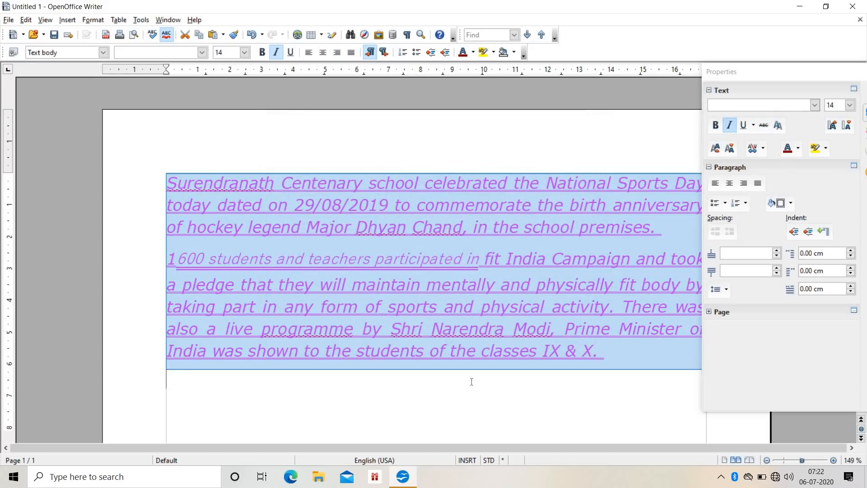
# Add the expression a2+b2 on the empty line below the second paragraph.
pyautogui.click(471, 382)
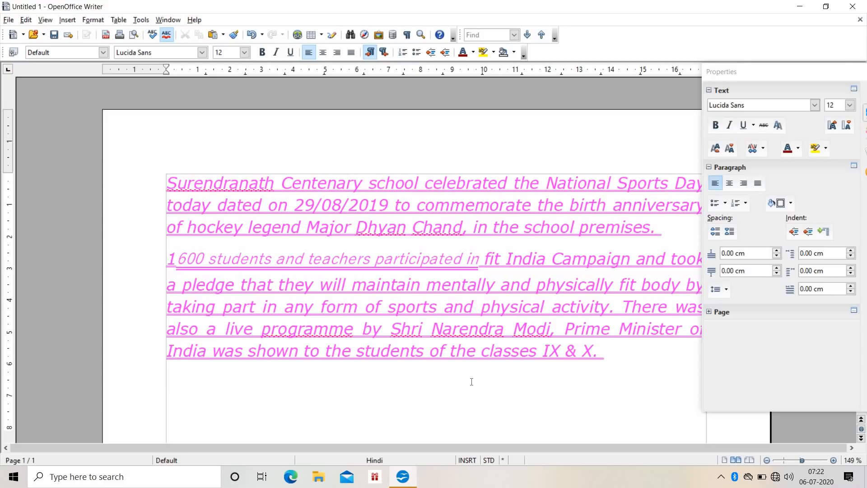
pyautogui.write('a2')
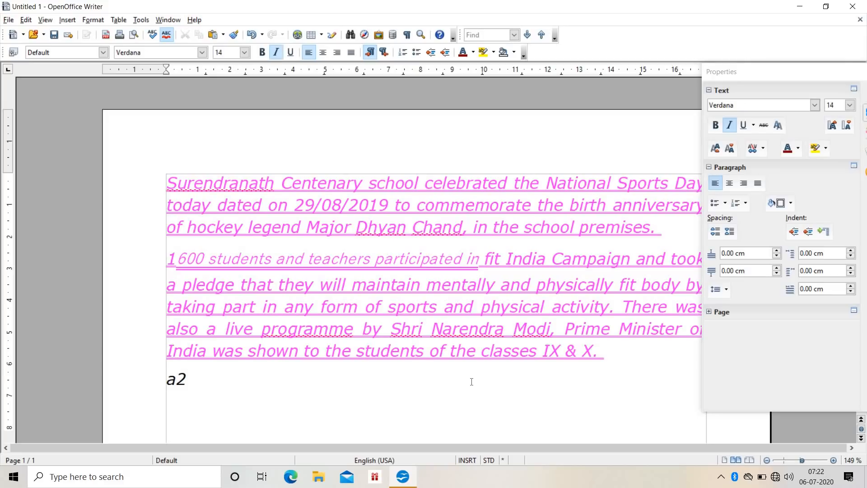
pyautogui.write('+b2')
# Format the 2 after the letter a in the expression as Superscript through the Character position settings.
pyautogui.press('Left')
pyautogui.press('Left')
pyautogui.press('Left')
pyautogui.press('Left')
pyautogui.hotkey('shift', 'Right')
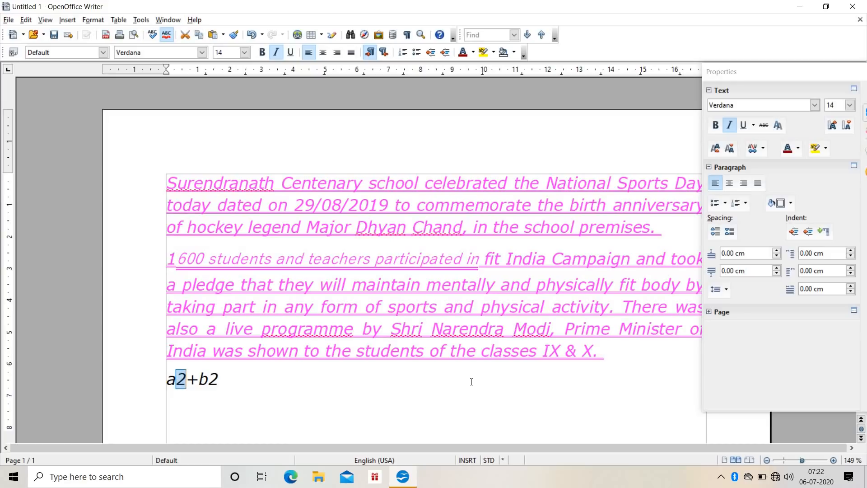
pyautogui.press('Left')
pyautogui.press('Left')
pyautogui.press('Right')
pyautogui.hotkey('shift', 'Right')
pyautogui.click(96, 22)
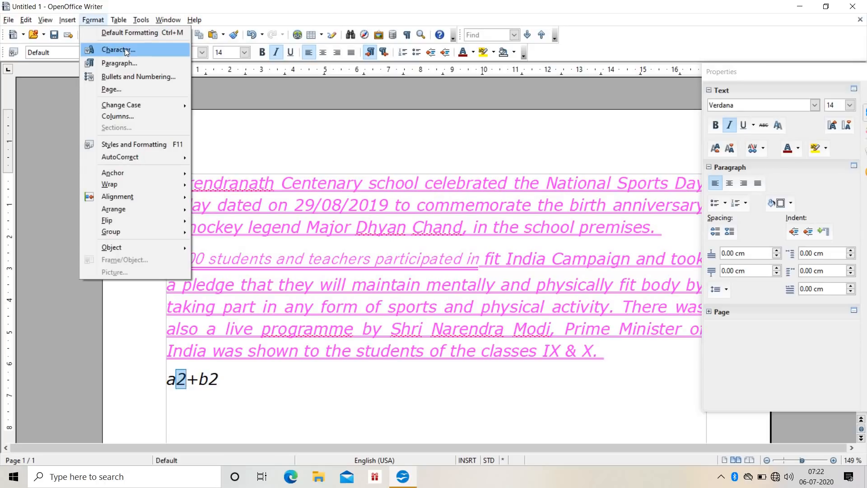
pyautogui.click(124, 48)
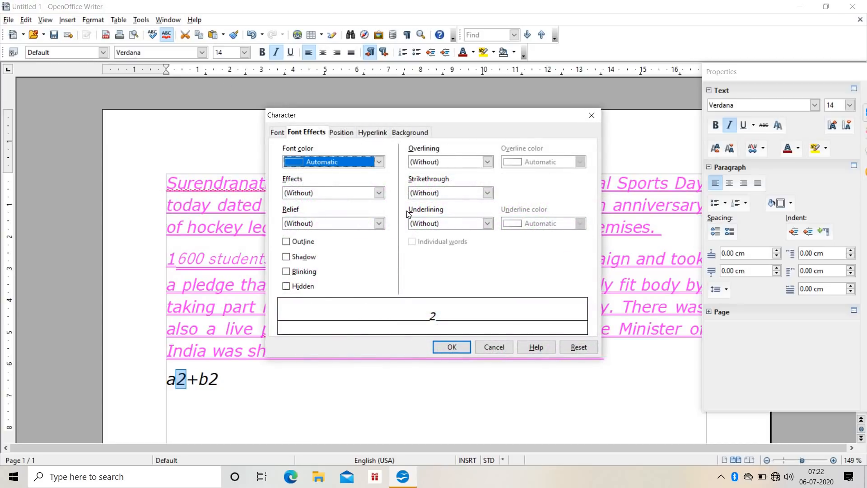
pyautogui.click(345, 133)
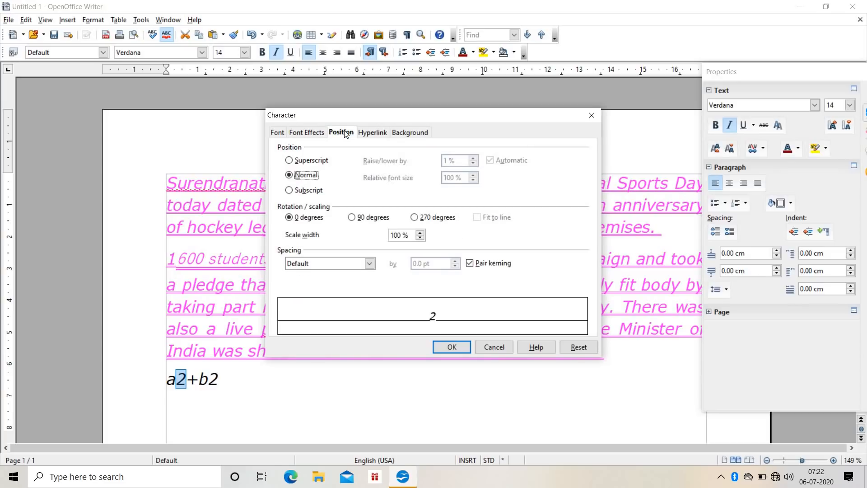
pyautogui.click(290, 160)
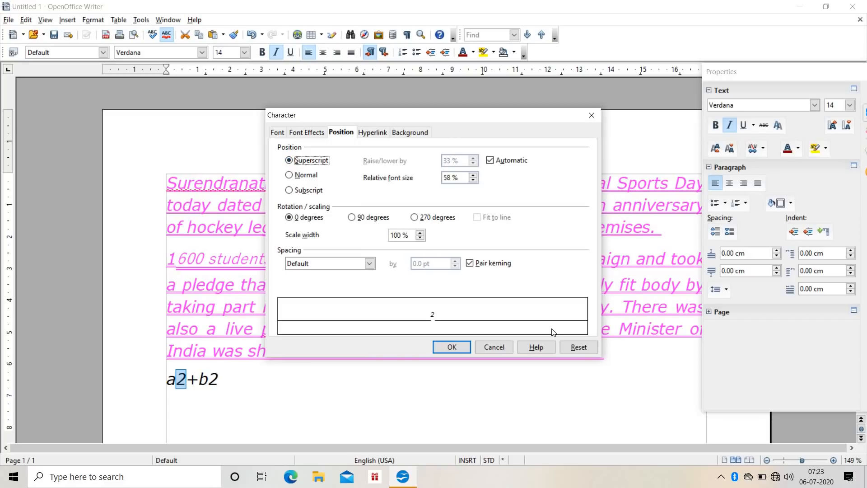
pyautogui.click(451, 346)
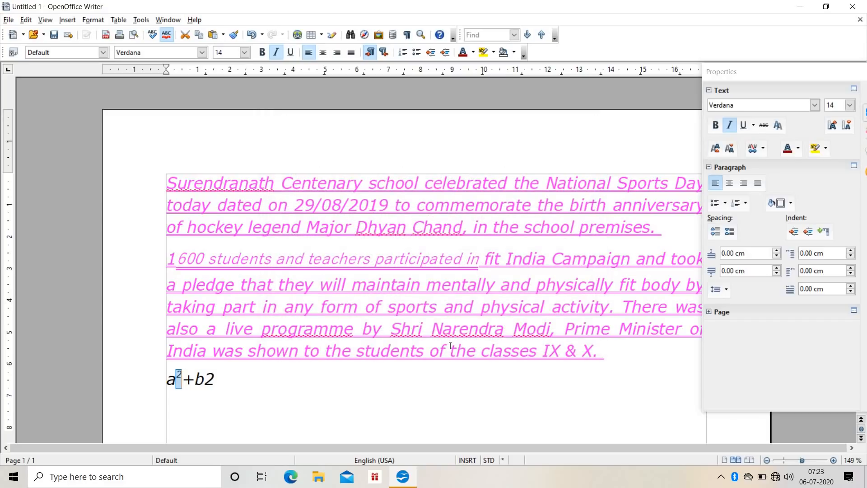
# Format the 2 after the letter b as Superscript through the Character position settings.
pyautogui.click(228, 374)
pyautogui.hotkey('shift', 'Left')
pyautogui.click(100, 21)
pyautogui.click(107, 51)
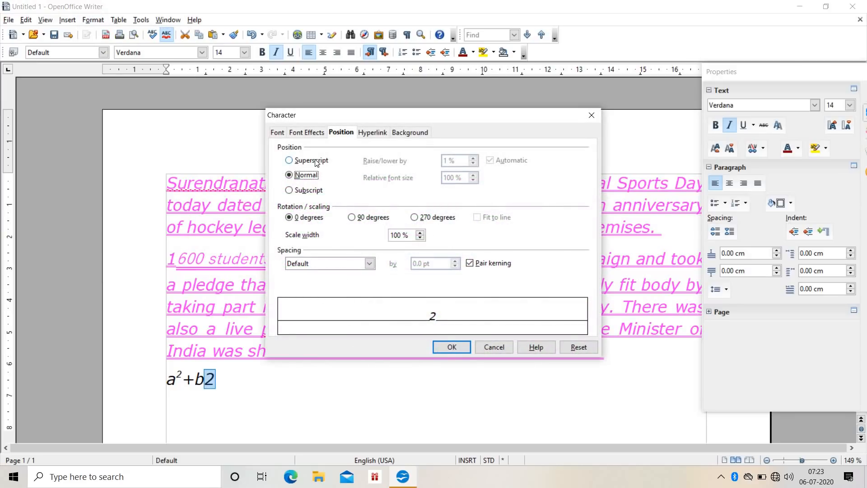
pyautogui.click(289, 160)
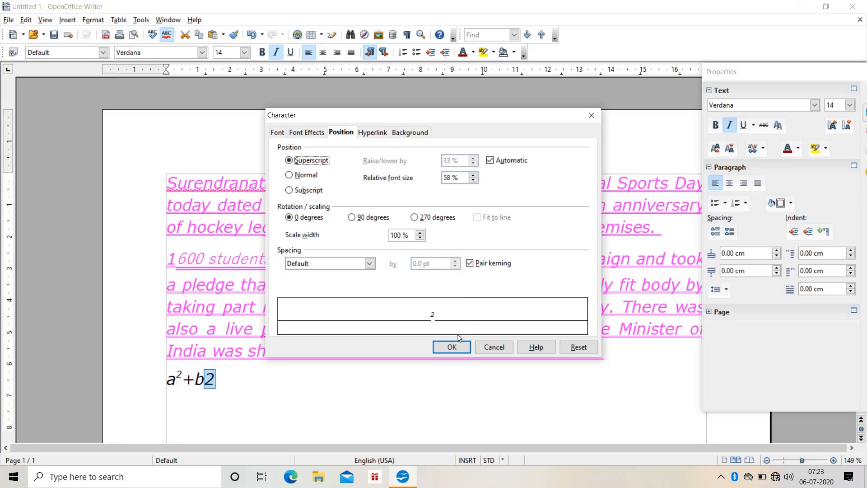
pyautogui.click(451, 347)
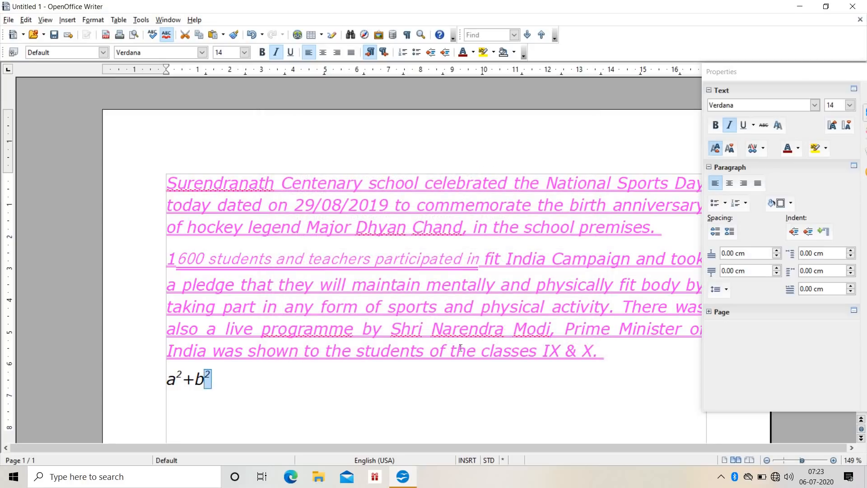
# Enter an equals sign and some trial letters at the end of the expression, and delete them again.
pyautogui.click(460, 348)
pyautogui.click(264, 378)
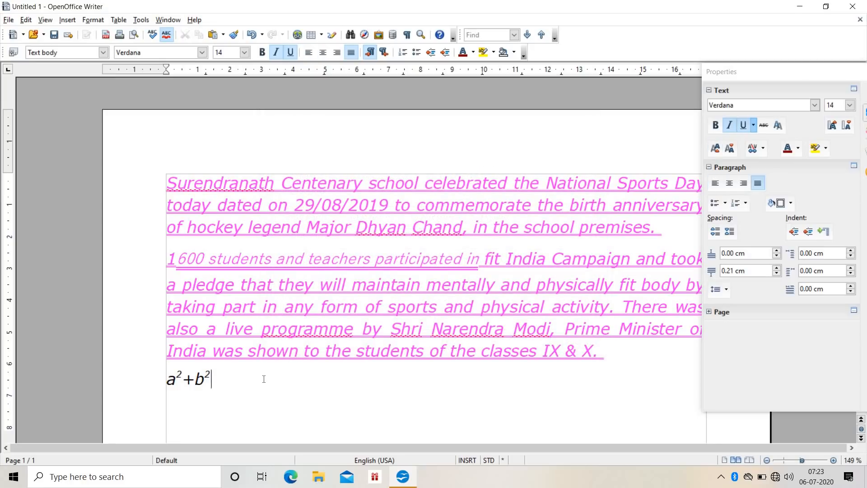
pyautogui.write('=')
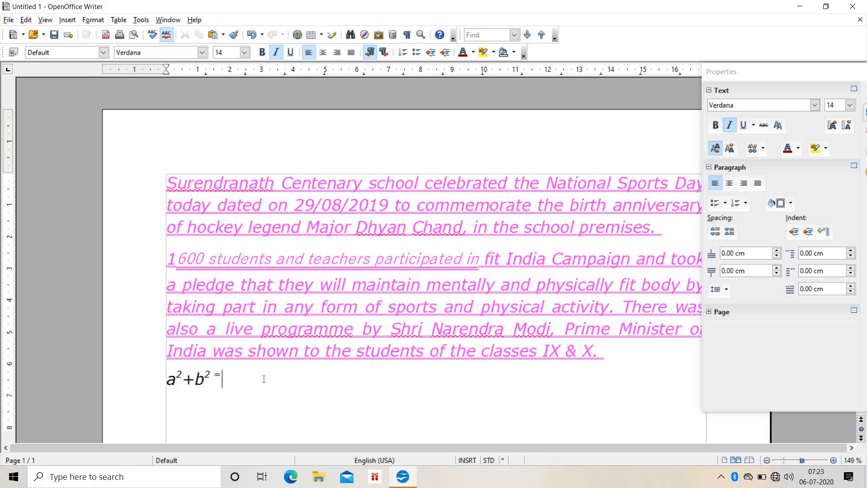
pyautogui.write('jjhfsjfhjfhd')
pyautogui.press('BackSpace')
pyautogui.press('BackSpace')
pyautogui.press('BackSpace')
pyautogui.press('BackSpace')
pyautogui.press('BackSpace')
pyautogui.press('BackSpace')
pyautogui.press('BackSpace')
pyautogui.press('BackSpace')
pyautogui.press('BackSpace')
pyautogui.press('BackSpace')
pyautogui.press('BackSpace')
pyautogui.press('BackSpace')
pyautogui.press('BackSpace')
pyautogui.write('d')
pyautogui.press('BackSpace')
pyautogui.press('BackSpace')
# Return the character position to Normal and enter =a2+b2+2ab at the end of the expression.
pyautogui.click(90, 23)
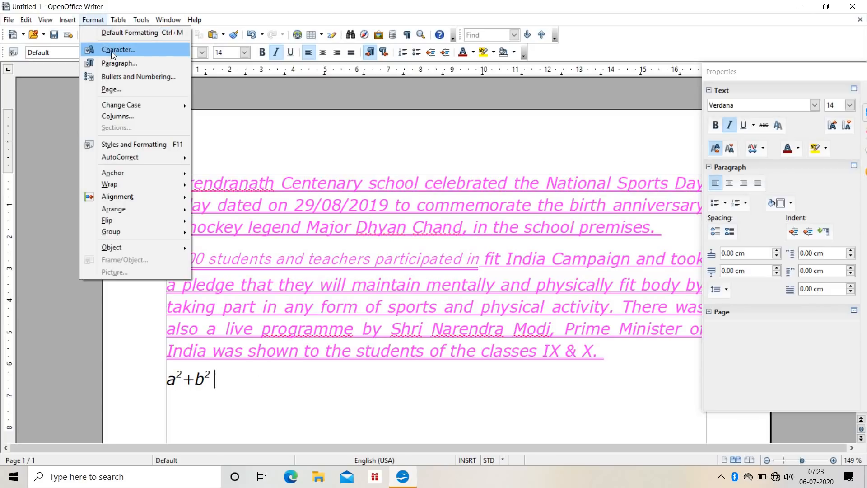
pyautogui.click(111, 51)
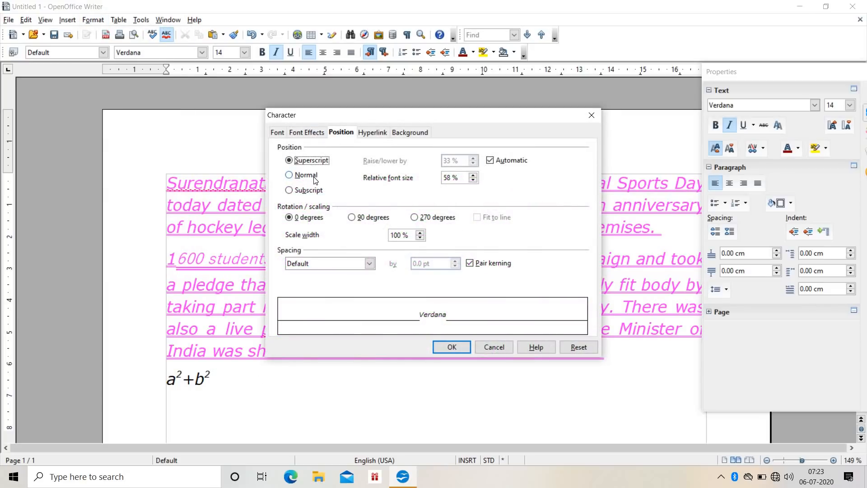
pyautogui.click(315, 180)
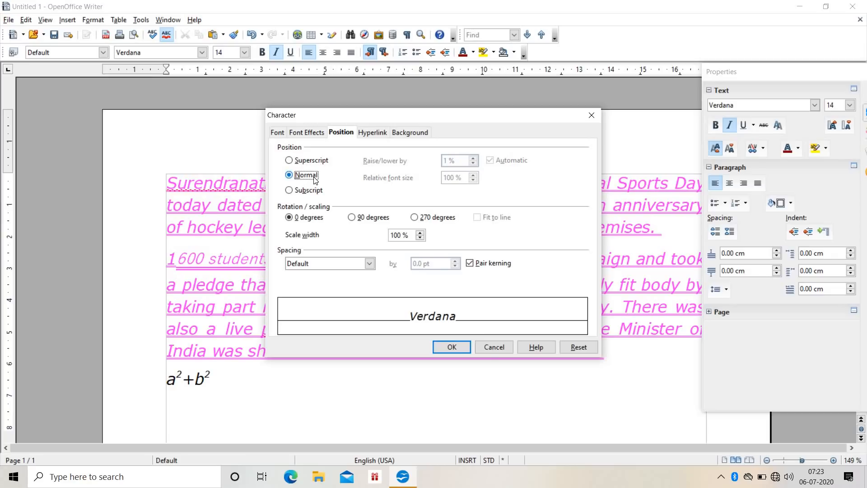
pyautogui.click(451, 346)
pyautogui.write('=')
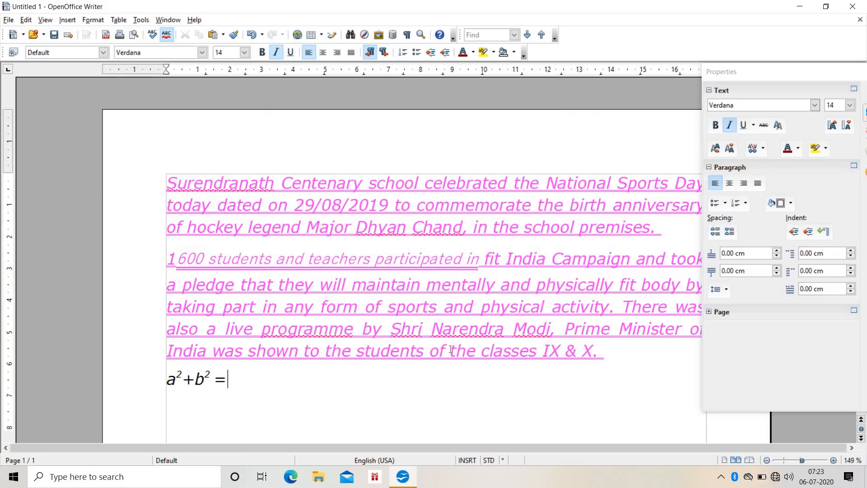
pyautogui.write('a2+b2+2ab')
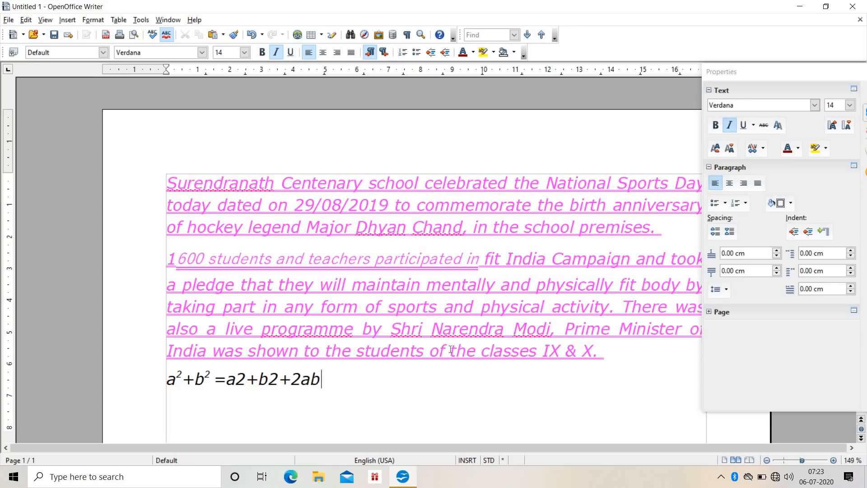
# Delete both superscript 2s and the space before the equals sign, leaving a+b on the expression's left-hand side.
pyautogui.press('Left')
pyautogui.press('Left')
pyautogui.press('Left')
pyautogui.press('Left')
pyautogui.press('Left')
pyautogui.press('Left')
pyautogui.press('Left')
pyautogui.press('Left')
pyautogui.press('Left')
pyautogui.press('Left')
pyautogui.press('BackSpace')
pyautogui.press('BackSpace')
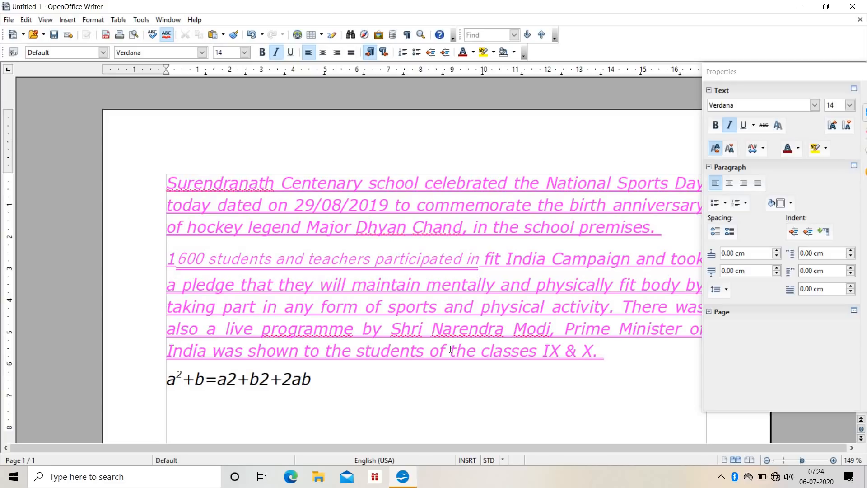
pyautogui.press('Left')
pyautogui.press('Left')
pyautogui.press('Left')
pyautogui.press('Delete')
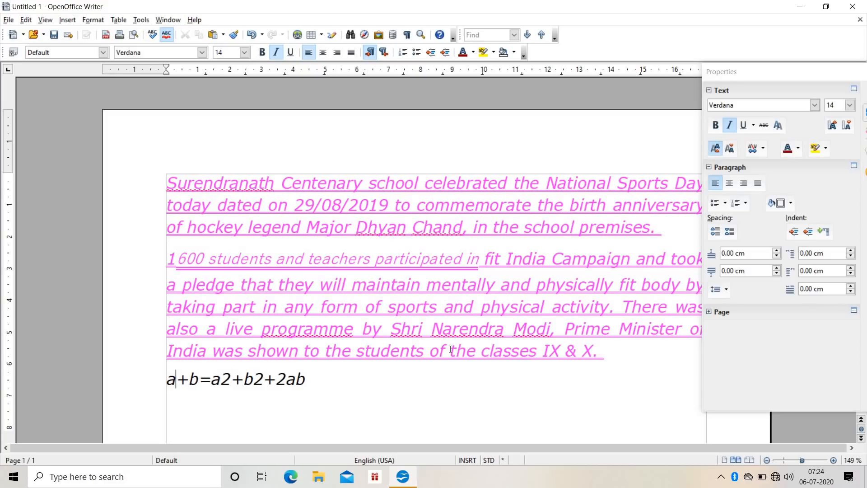
# Enclose a+b in parentheses and add a 2 after them, before the equals sign.
pyautogui.press('Left')
pyautogui.write('(')
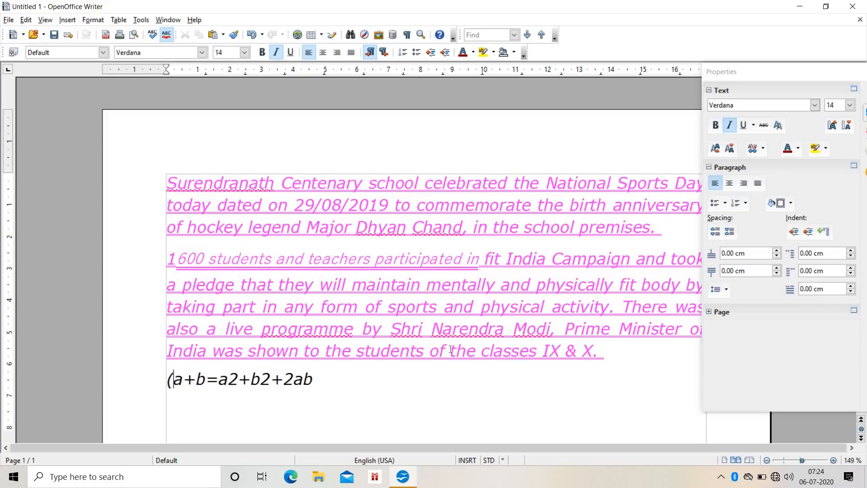
pyautogui.press('Right')
pyautogui.press('Right')
pyautogui.press('Right')
pyautogui.press('Right')
pyautogui.press('Left')
pyautogui.write(')2')
pyautogui.press('Right')
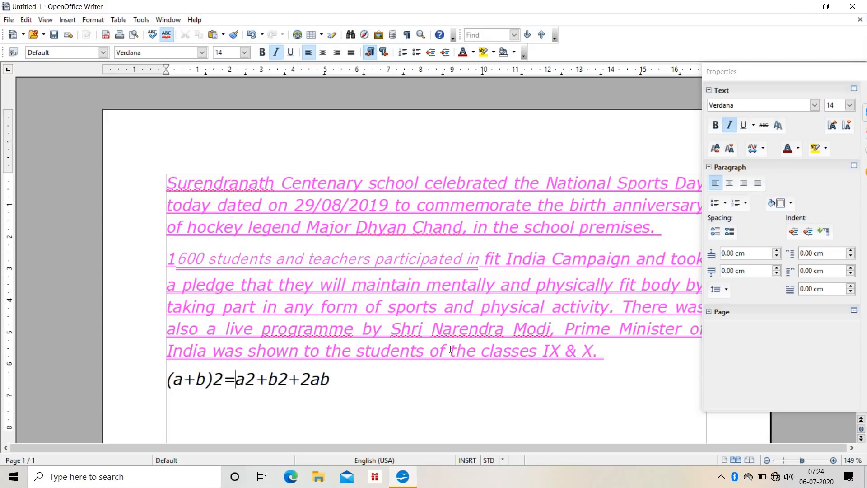
# Format the 2 after the closing parenthesis as Superscript through the Character position settings.
pyautogui.hotkey('shift', 'Left')
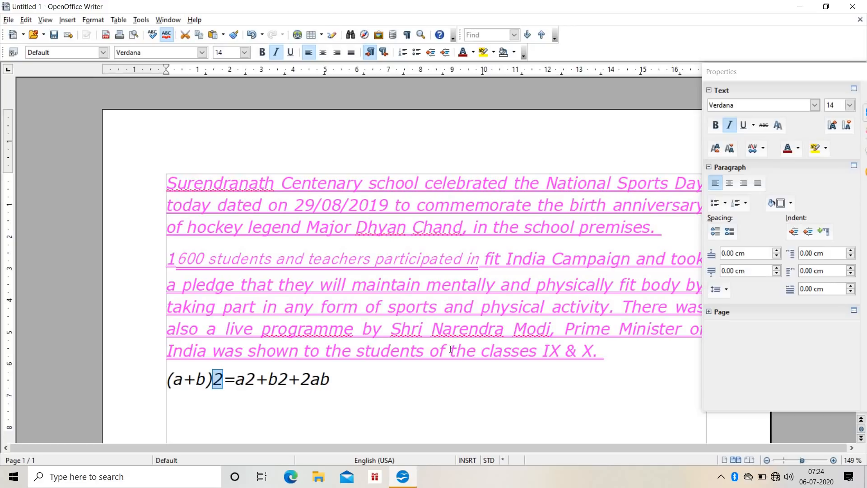
pyautogui.click(89, 19)
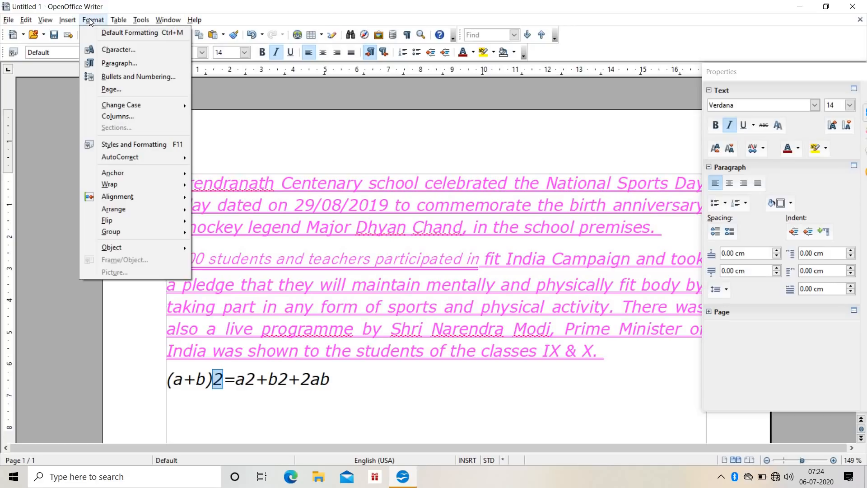
pyautogui.click(114, 53)
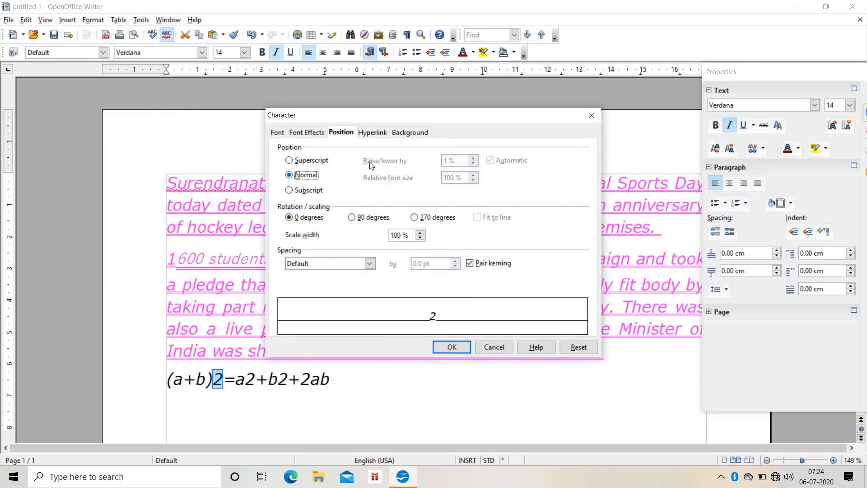
pyautogui.click(289, 161)
pyautogui.click(453, 348)
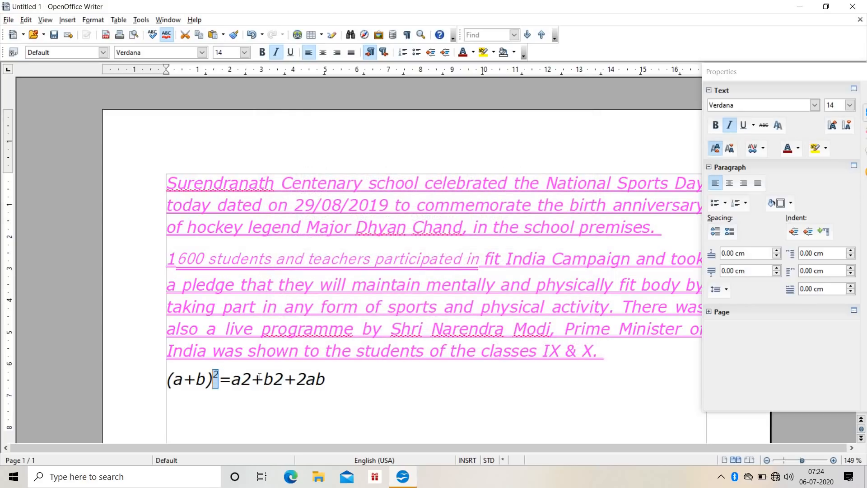
# Format the 2 of a2 after the equals sign as Superscript through the Character position settings.
pyautogui.moveTo(251, 378); pyautogui.dragTo(240, 378)
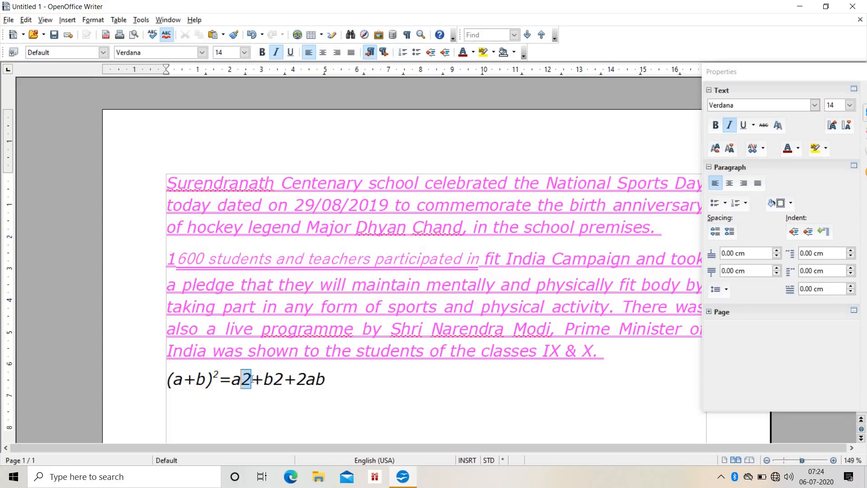
pyautogui.click(91, 20)
pyautogui.click(119, 49)
pyautogui.click(341, 132)
pyautogui.click(316, 161)
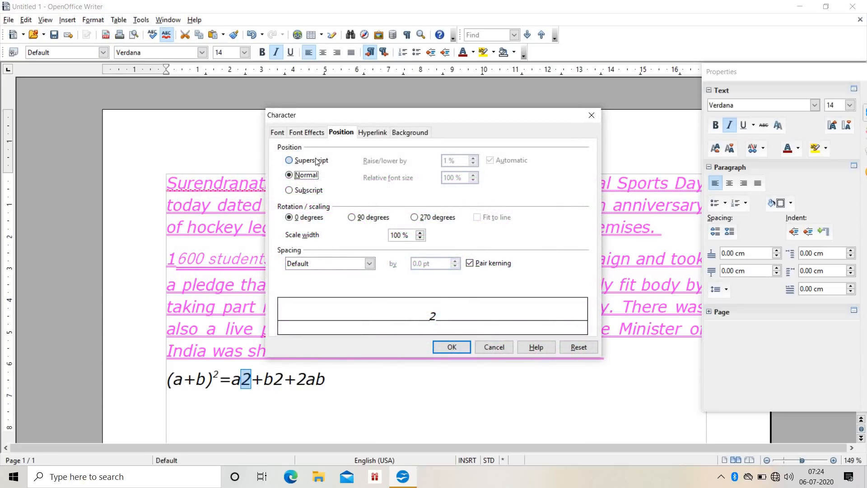
pyautogui.click(445, 348)
# Format the 2 of b2 after the equals sign as Superscript and deselect it.
pyautogui.click(284, 374)
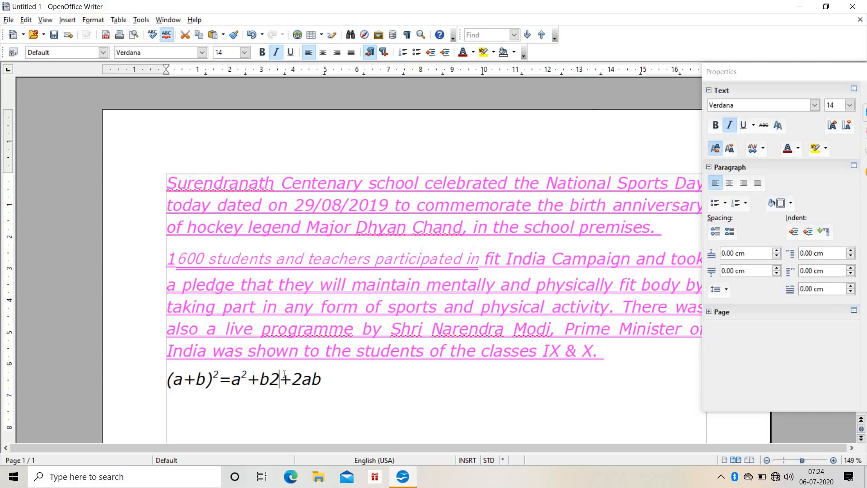
pyautogui.hotkey('shift', 'Left')
pyautogui.click(93, 19)
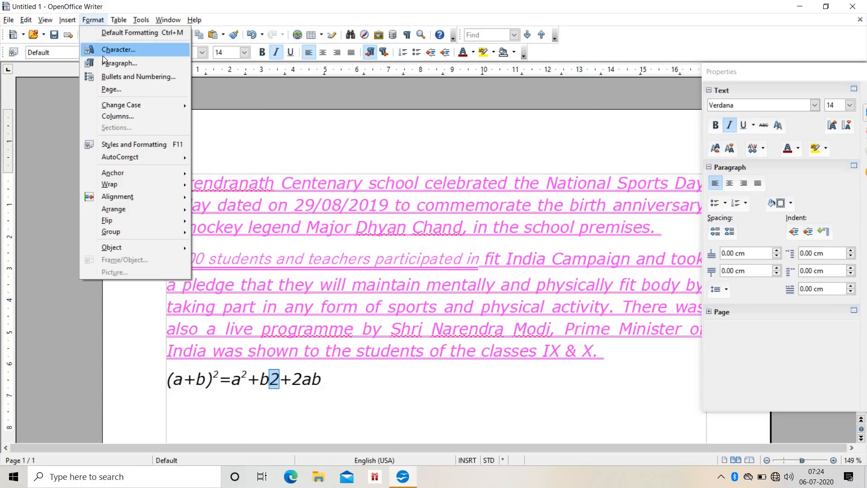
pyautogui.click(138, 50)
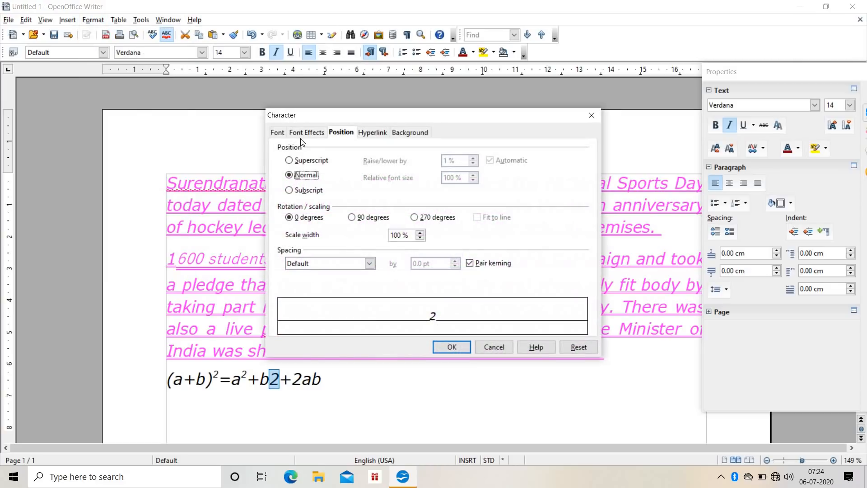
pyautogui.click(308, 162)
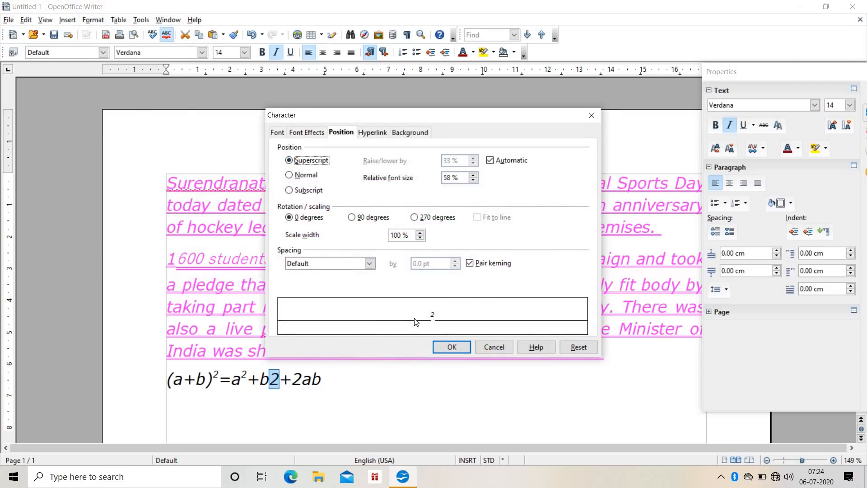
pyautogui.click(452, 347)
pyautogui.click(354, 419)
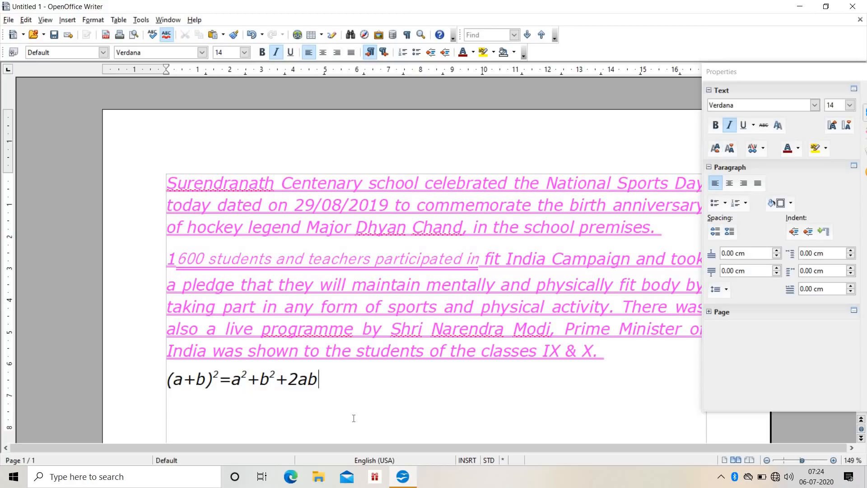
# Switch to Microsoft Word by opening the press document from the desktop, and create a new blank document in a maximized window.
pyautogui.click(798, 6)
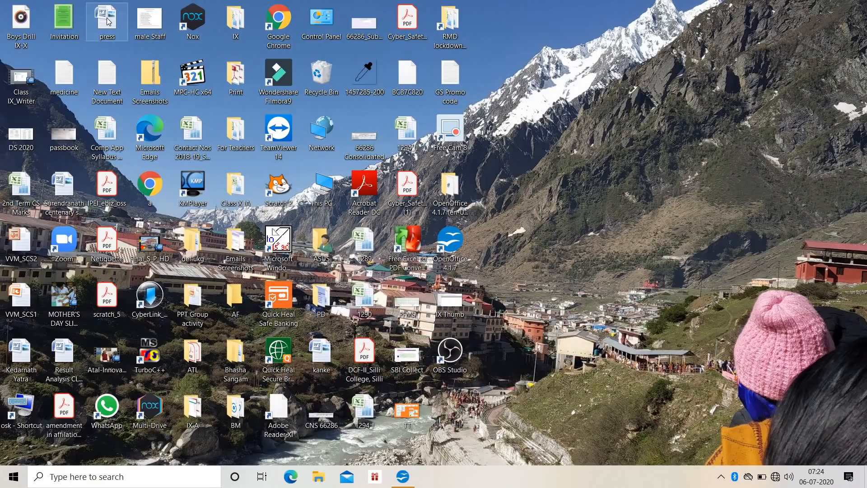
pyautogui.doubleClick(108, 20)
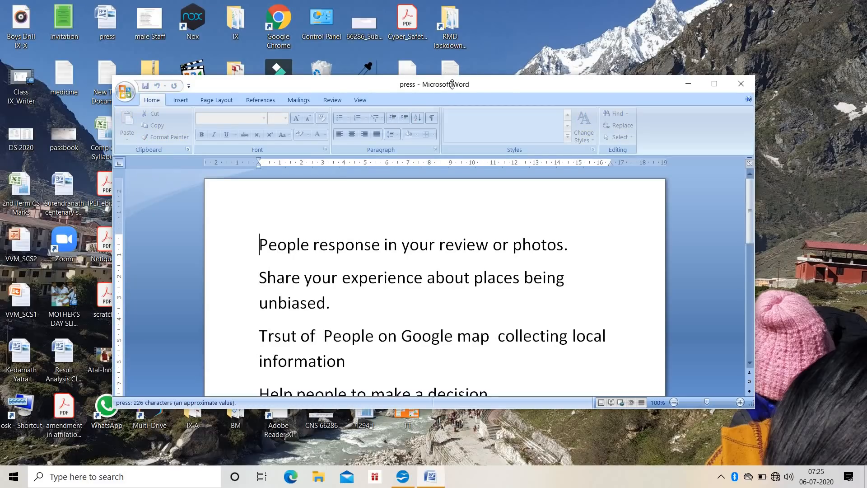
pyautogui.click(714, 88)
pyautogui.hotkey('ctrl', 'n')
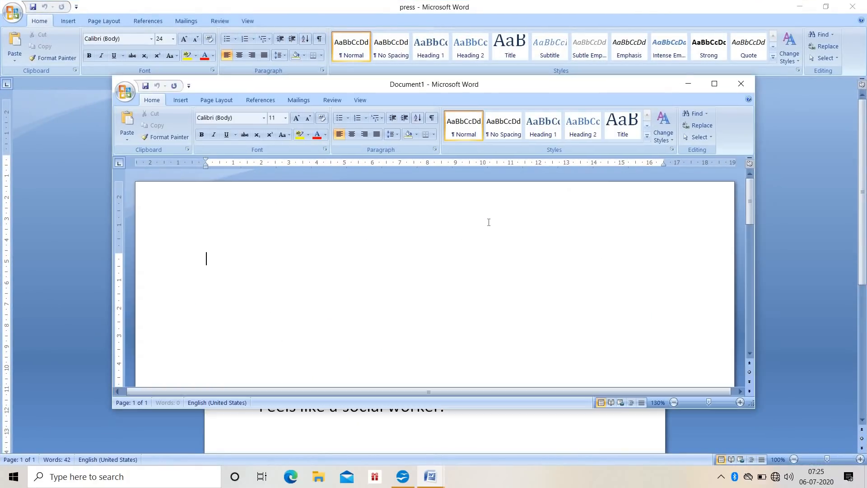
pyautogui.doubleClick(524, 88)
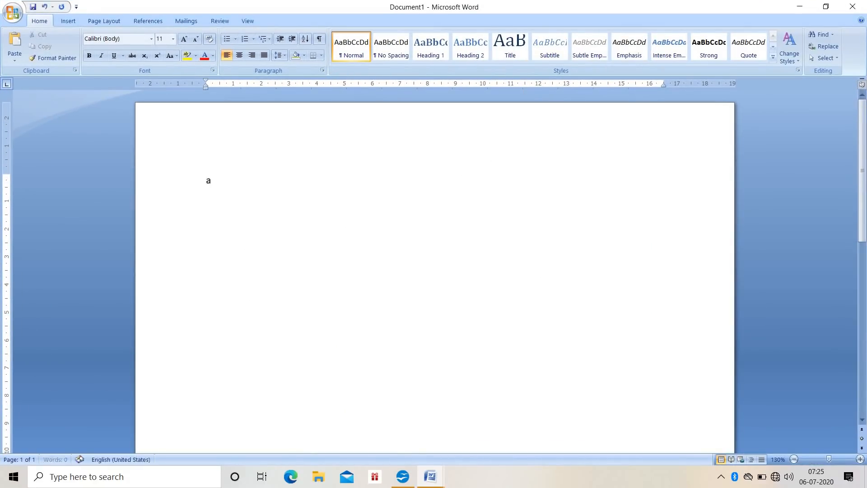
pyautogui.write('A2+b2+')
pyautogui.press('BackSpace')
pyautogui.press('BackSpace')
pyautogui.press('BackSpace')
pyautogui.press('BackSpace')
pyautogui.press('BackSpace')
pyautogui.press('BackSpace')
pyautogui.write('A')
pyautogui.press('BackSpace')
# Enter the expression (a+b)2=a2+b2+2ab in the blank document.
pyautogui.write('a+b')
pyautogui.press('Left')
pyautogui.press('Left')
pyautogui.press('Left')
pyautogui.write('(')
pyautogui.press('Right')
pyautogui.press('Right')
pyautogui.press('Right')
pyautogui.write(')2=a2+b2+2an')
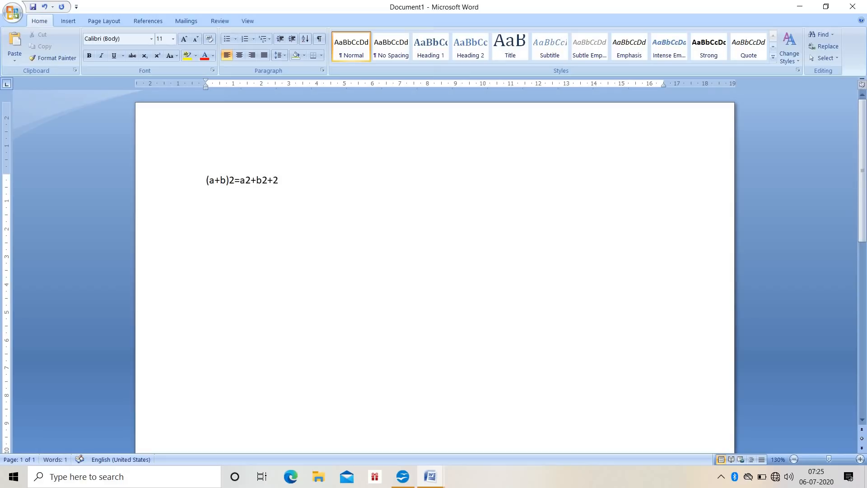
pyautogui.press('BackSpace')
pyautogui.write('b')
# Enlarge the font size of the whole expression to 24.
pyautogui.click(273, 180)
pyautogui.press('Left')
pyautogui.press('Left')
pyautogui.press('Left')
pyautogui.press('Left')
pyautogui.press('Left')
pyautogui.press('Left')
pyautogui.press('Left')
pyautogui.press('Left')
pyautogui.press('Left')
pyautogui.press('Left')
pyautogui.hotkey('shift', 'Right')
pyautogui.hotkey('shift', 'Right')
pyautogui.hotkey('shift', 'Right')
pyautogui.hotkey('shift', 'Right')
pyautogui.hotkey('shift', 'Right')
pyautogui.hotkey('shift', 'Right')
pyautogui.hotkey('shift', 'Right')
pyautogui.hotkey('shift', 'Right')
pyautogui.hotkey('shift', 'Right')
pyautogui.hotkey('shift', 'Right')
pyautogui.hotkey('shift', 'Right')
pyautogui.hotkey('shift', 'Right')
pyautogui.hotkey('shift', 'Right')
pyautogui.hotkey('shift', 'Right')
pyautogui.hotkey('shift', 'Right')
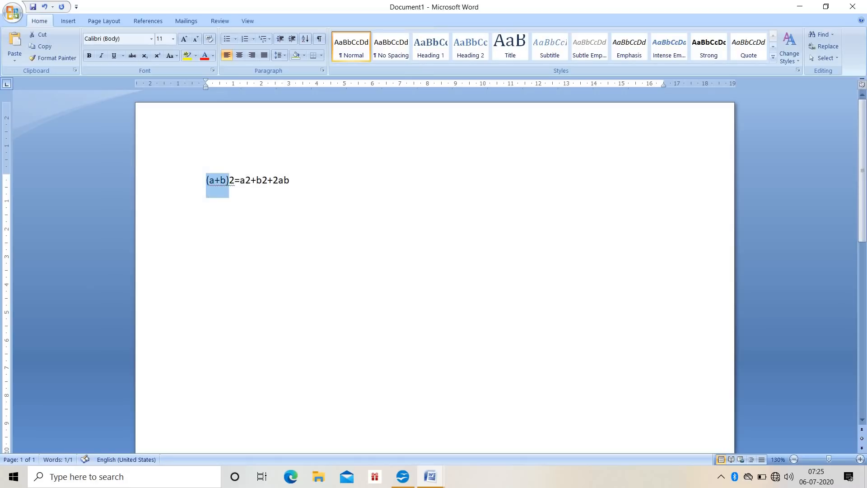
pyautogui.hotkey('shift', 'Right')
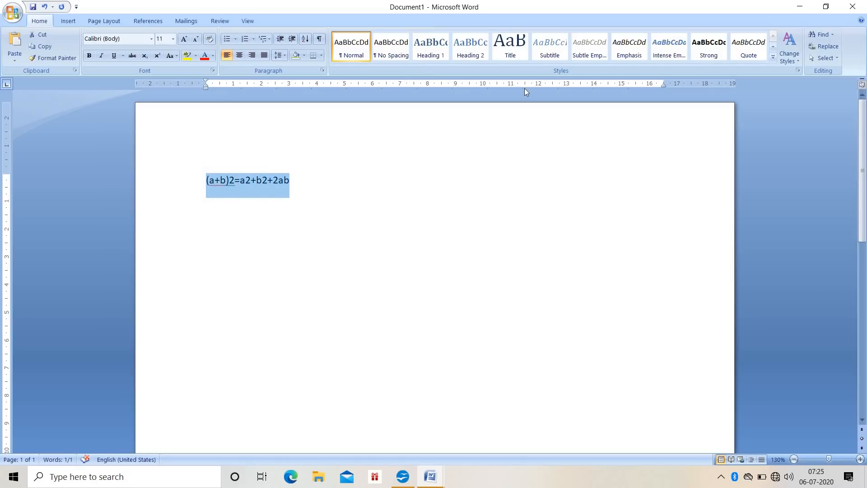
pyautogui.hotkey('ctrl', 'shift', '.')
pyautogui.hotkey('ctrl', 'shift', '.')
pyautogui.hotkey('ctrl', 'shift', '.')
pyautogui.hotkey('ctrl', 'shift', '.')
pyautogui.hotkey('ctrl', 'shift', '.')
pyautogui.hotkey('ctrl', 'shift', '.')
pyautogui.hotkey('ctrl', 'shift', '.')
pyautogui.press('Right')
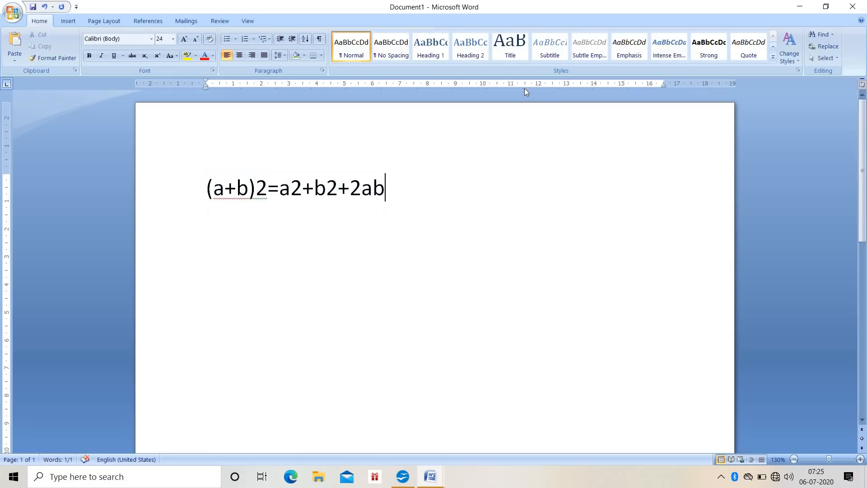
# Superscript the 2 after the closing parenthesis of the enlarged expression.
pyautogui.press('Left')
pyautogui.press('Left')
pyautogui.press('Left')
pyautogui.press('Left')
pyautogui.press('Left')
pyautogui.press('Left')
pyautogui.press('Left')
pyautogui.press('Left')
pyautogui.press('Left')
pyautogui.press('Left')
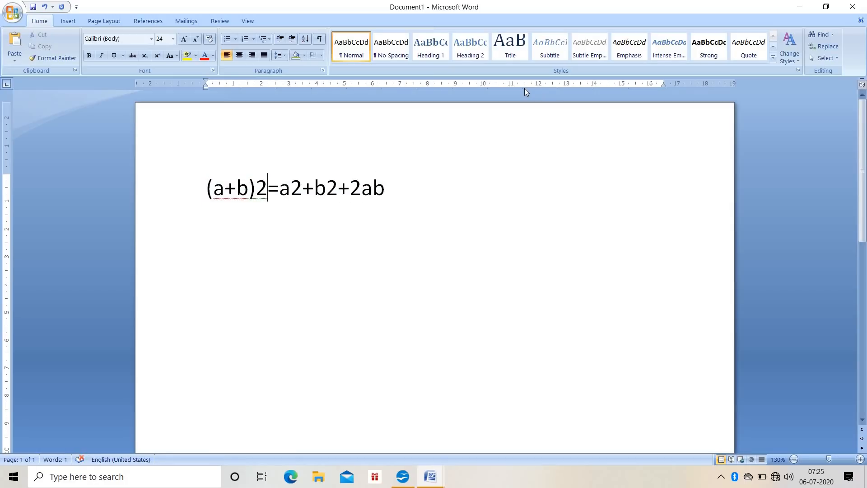
pyautogui.hotkey('shift', 'Left')
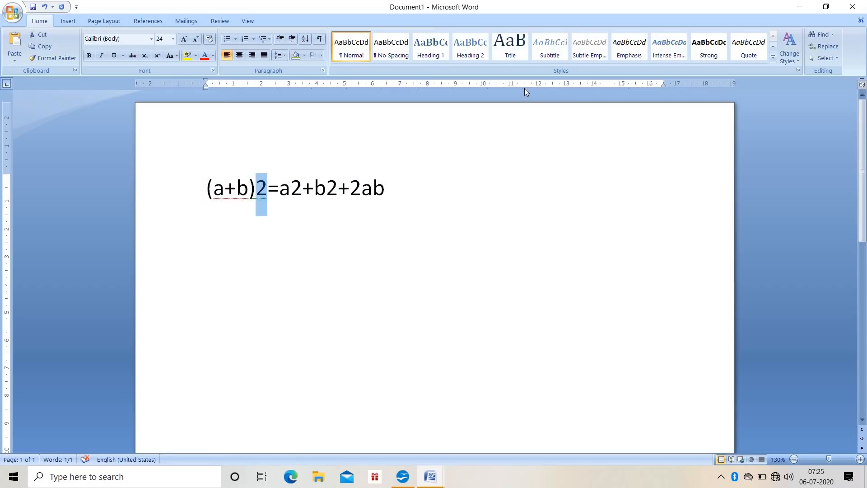
pyautogui.hotkey('ctrl', 'shift', '=')
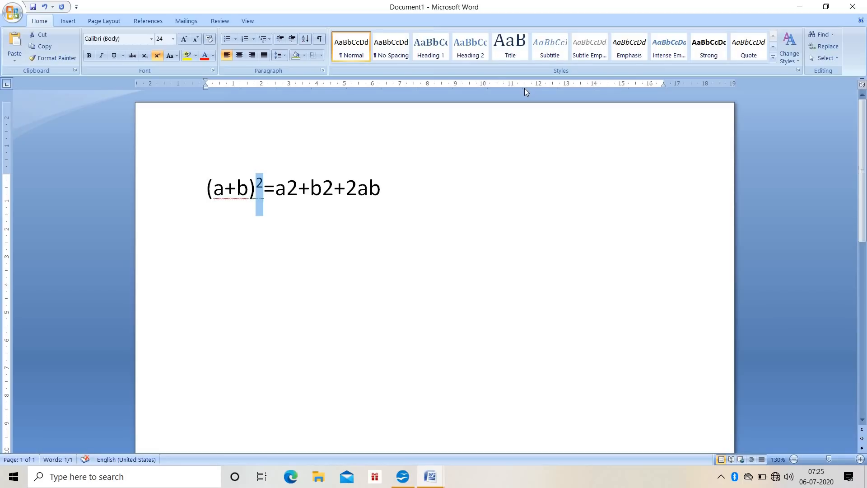
# Superscript the 2 of a2 after the equals sign in the Word expression.
pyautogui.press('Right')
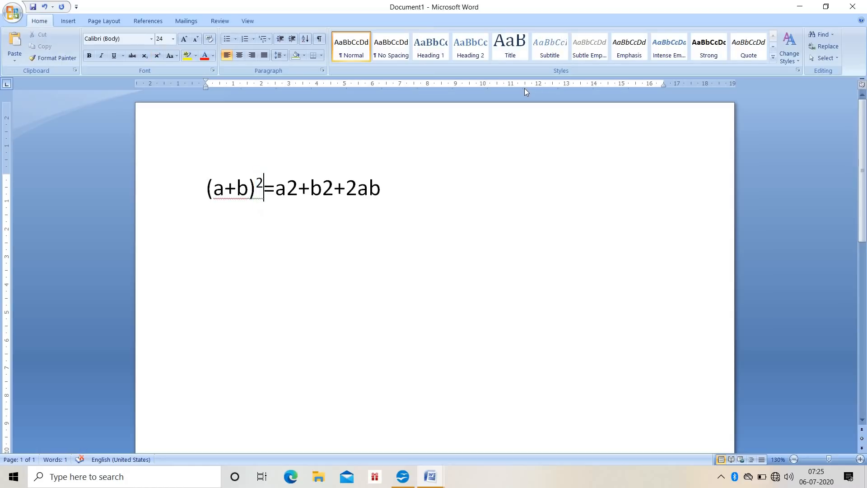
pyautogui.press('Right')
pyautogui.press('Right')
pyautogui.hotkey('shift', 'Right')
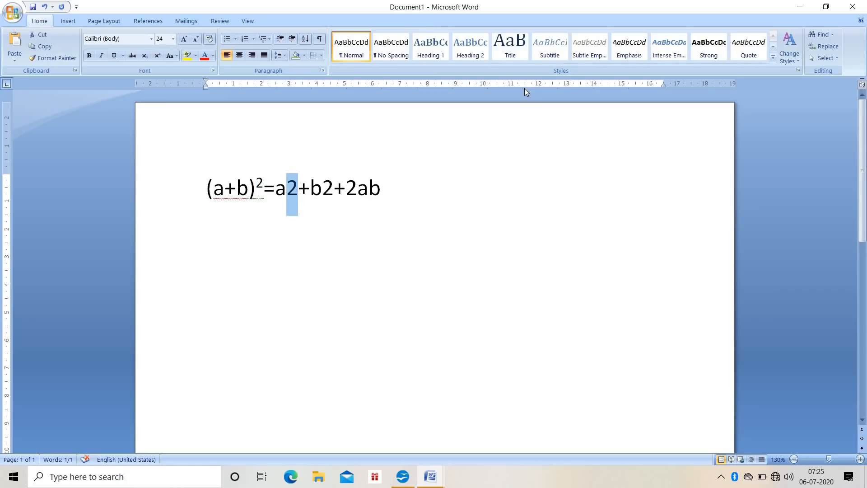
pyautogui.hotkey('ctrl', 'shift', '=')
# Superscript the 2 of b2 after the equals sign in the Word expression.
pyautogui.press('Right')
pyautogui.press('Right')
pyautogui.press('Right')
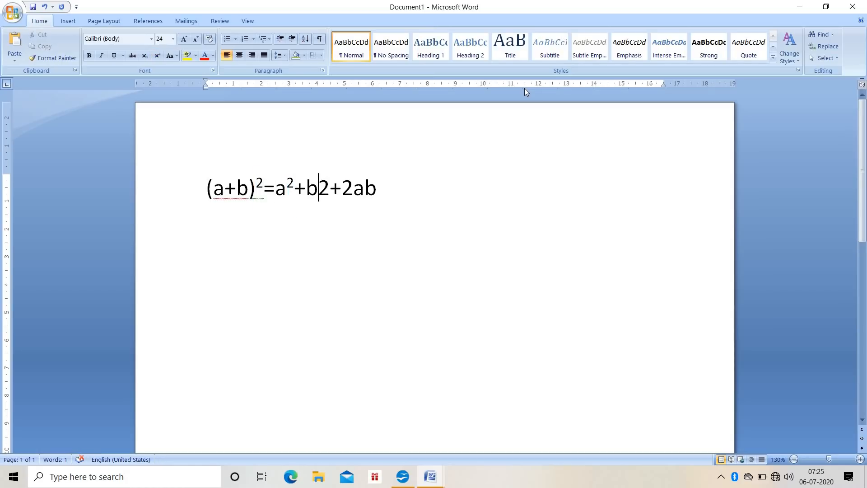
pyautogui.hotkey('shift', 'Right')
pyautogui.hotkey('ctrl', 'shift', '=')
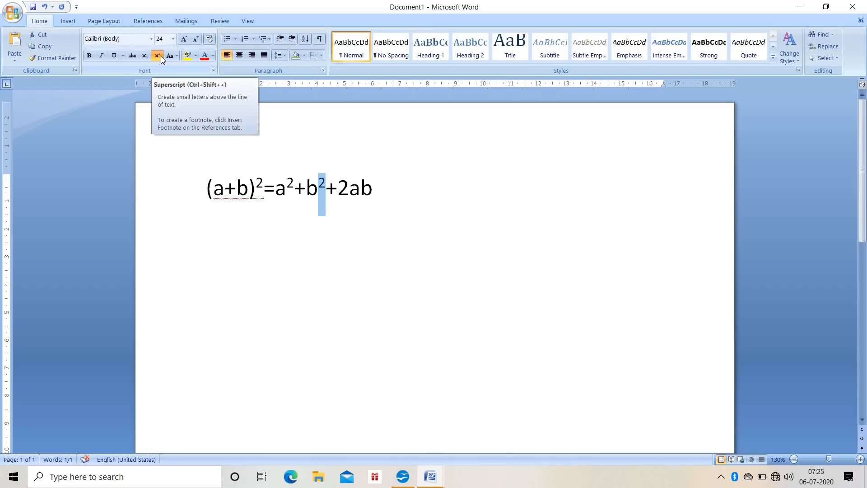
# Add H2SO4 as normal-position text on a new line below the (a+b)2 expression.
pyautogui.click(396, 192)
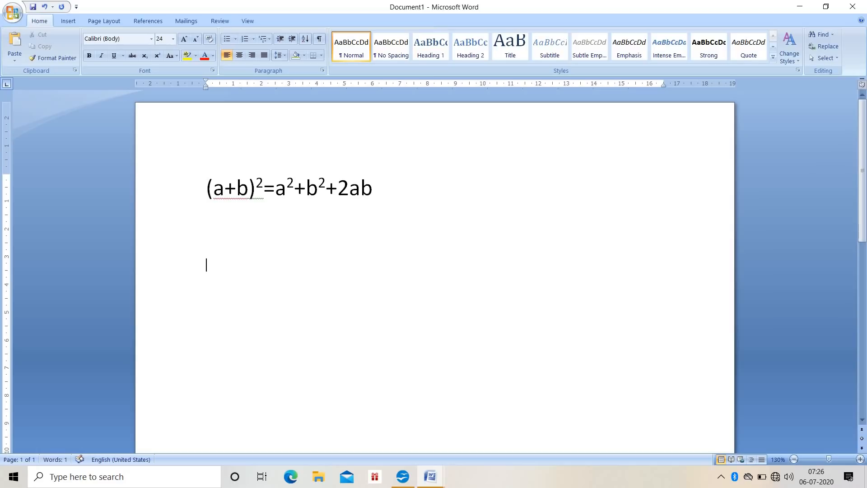
pyautogui.hotkey('ctrl', 'shift', '+')
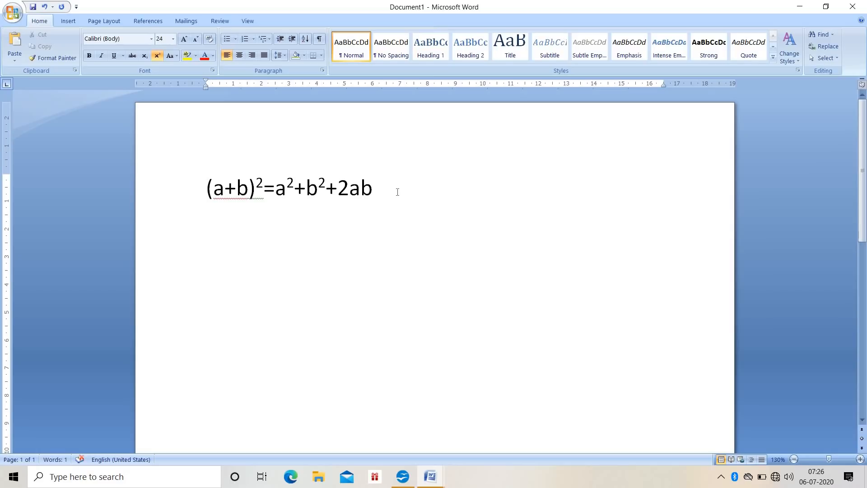
pyautogui.hotkey('ctrl', 'shift', '+')
pyautogui.write('a')
pyautogui.press('BackSpace')
pyautogui.write('H2SO4')
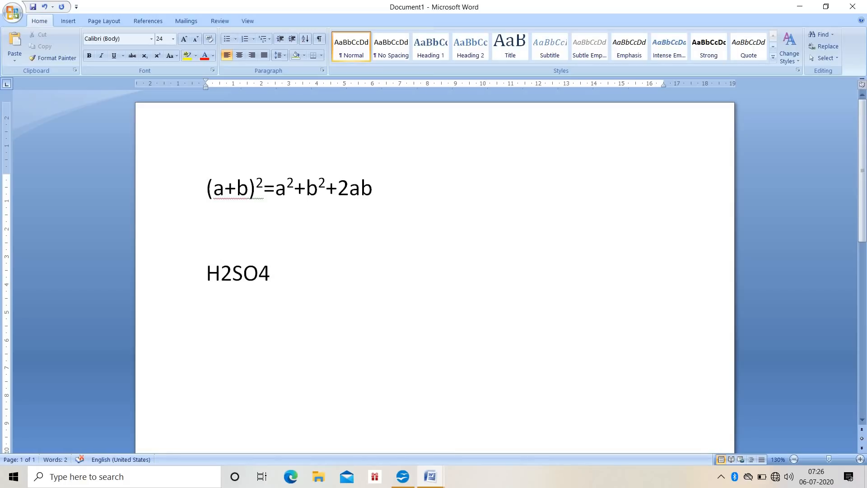
# Subscript the 4 and the 2 of H2SO4 in the Word document.
pyautogui.hotkey('shift', 'Left')
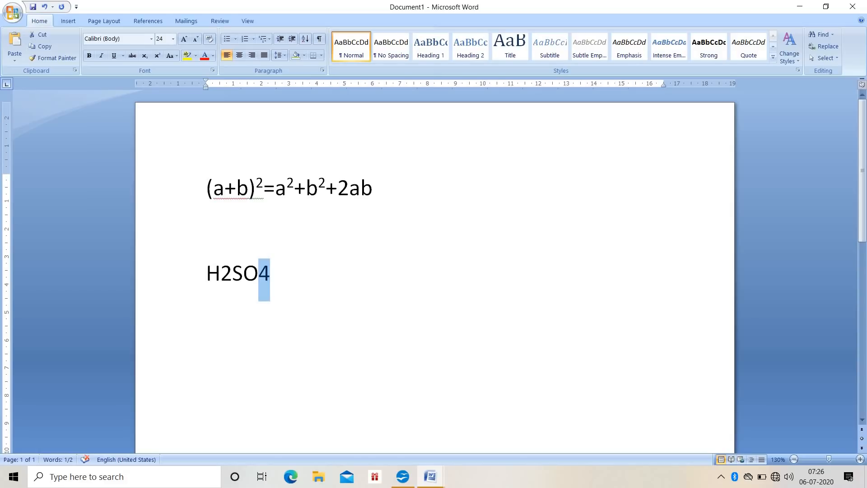
pyautogui.hotkey('ctrl', '=')
pyautogui.press('Left')
pyautogui.press('Left')
pyautogui.press('Left')
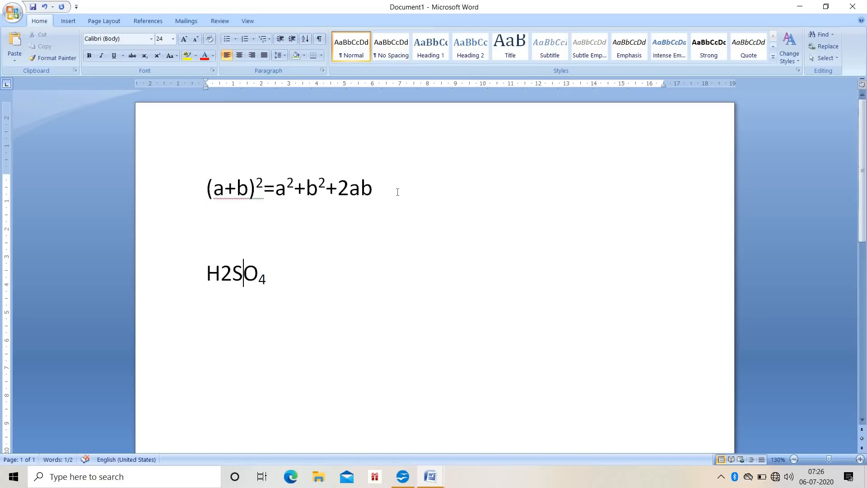
pyautogui.hotkey('shift', 'Left')
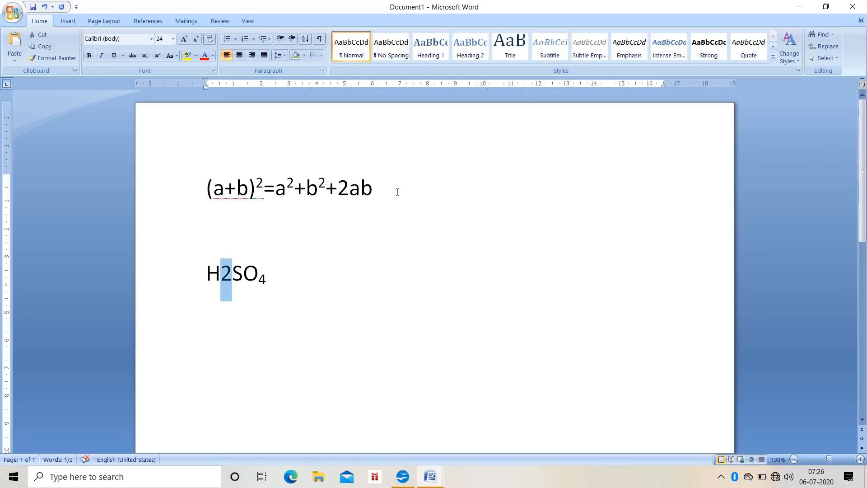
pyautogui.hotkey('ctrl', '=')
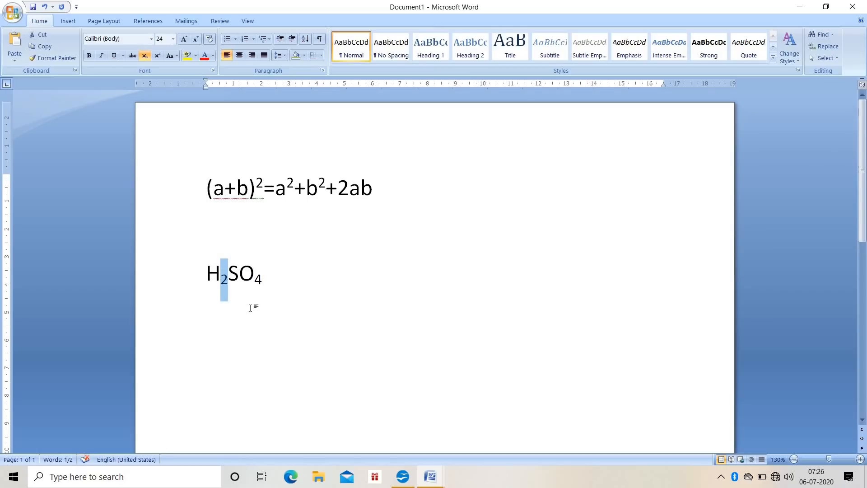
pyautogui.click(277, 273)
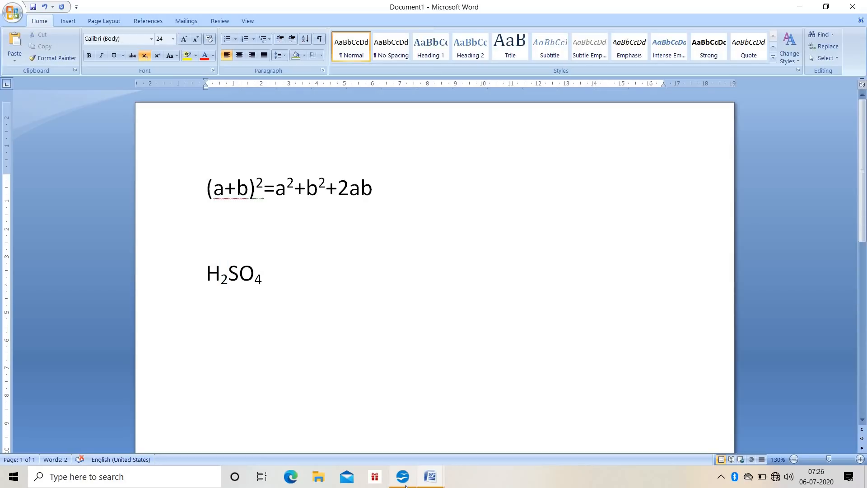
# Switch to OpenOffice Writer and add H2SO4 on the line below the (a+b)2 formula.
pyautogui.click(403, 479)
pyautogui.press('Down')
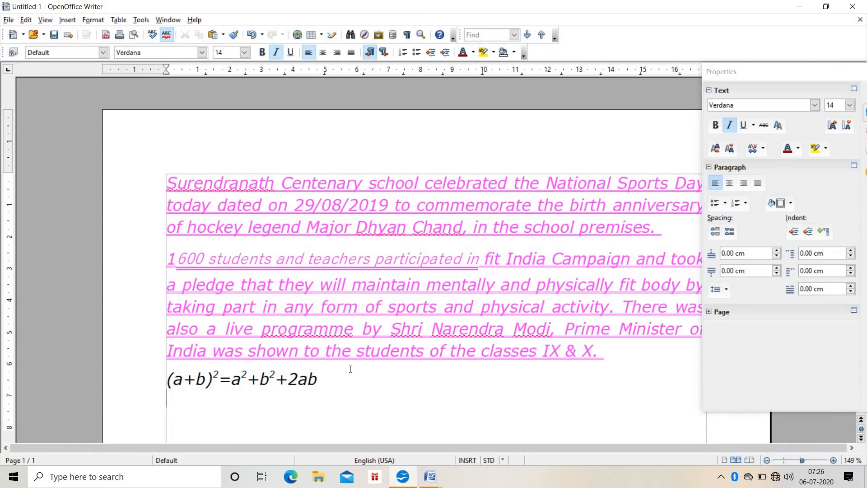
pyautogui.write('H2SO4')
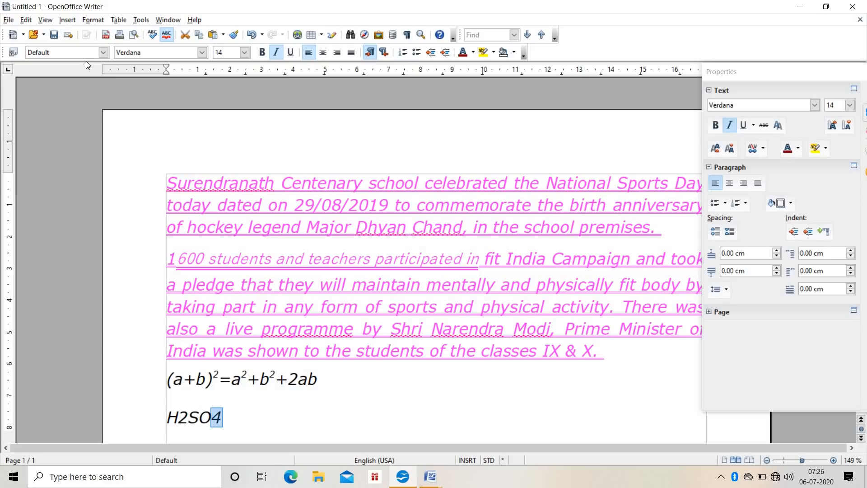
# Apply the Subscript character position to the 4 of H2SO4 in Writer.
pyautogui.click(93, 20)
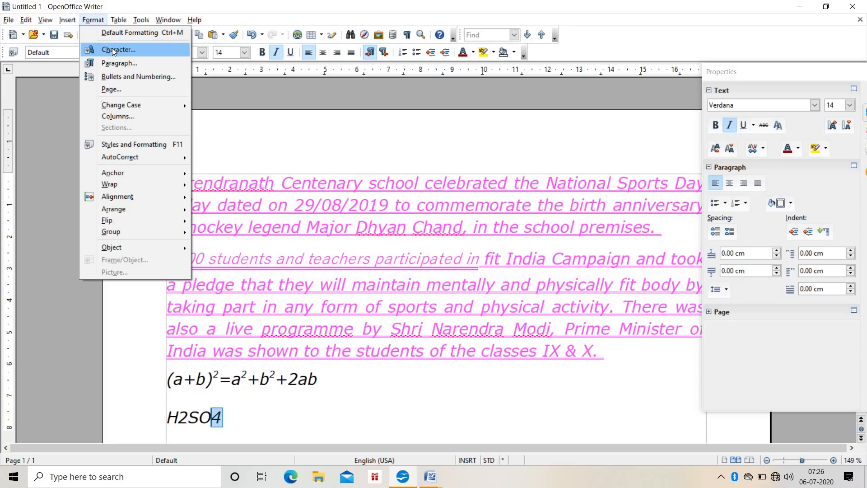
pyautogui.click(113, 50)
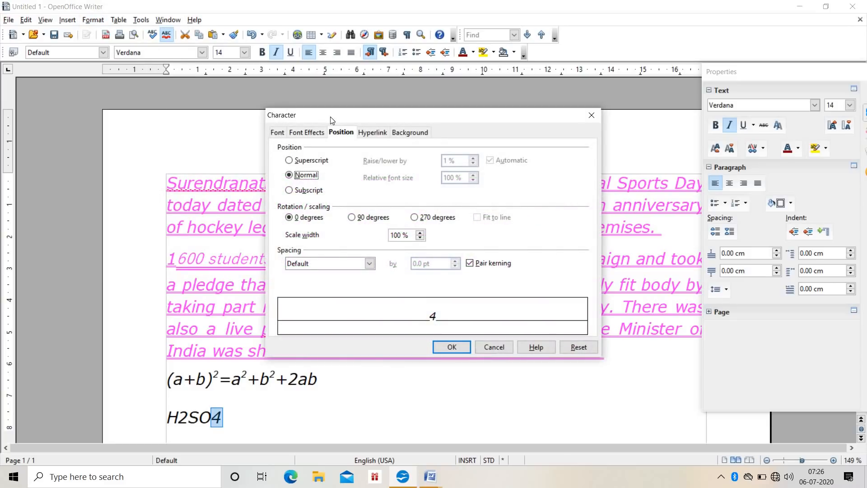
pyautogui.click(302, 191)
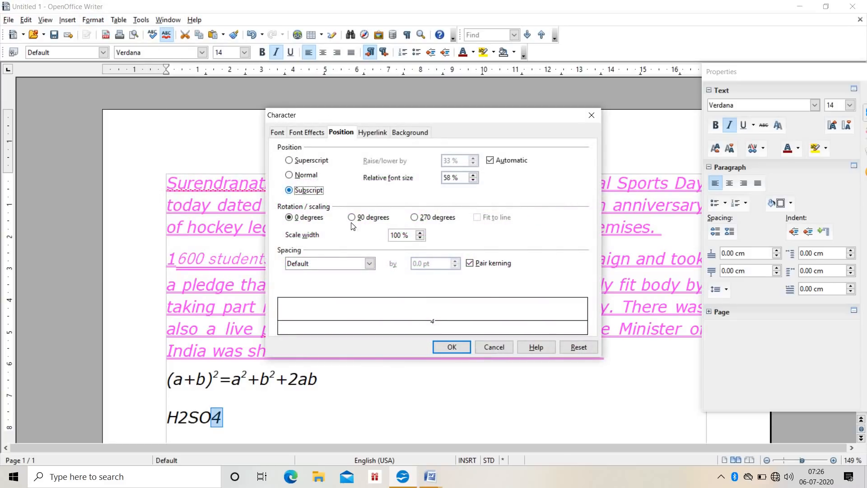
pyautogui.click(464, 347)
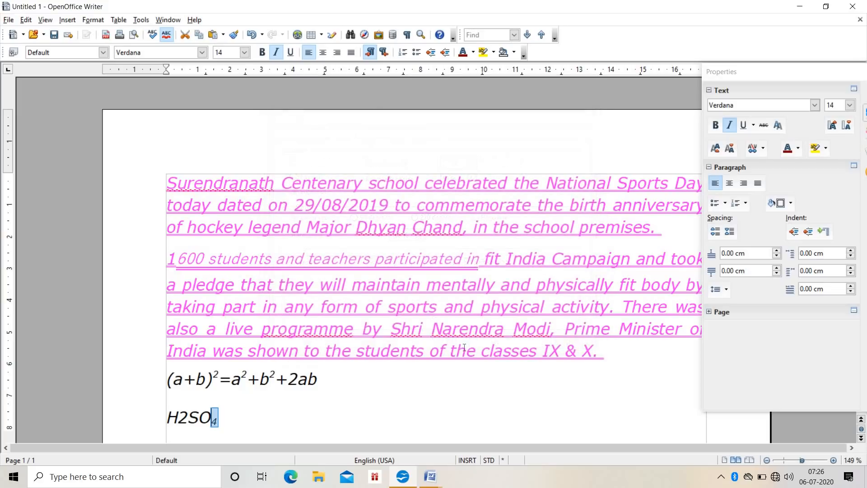
# Apply the Subscript character position to the 2 of H2SO4 and start a new line below the formula.
pyautogui.click(189, 418)
pyautogui.hotkey('shift', 'Left')
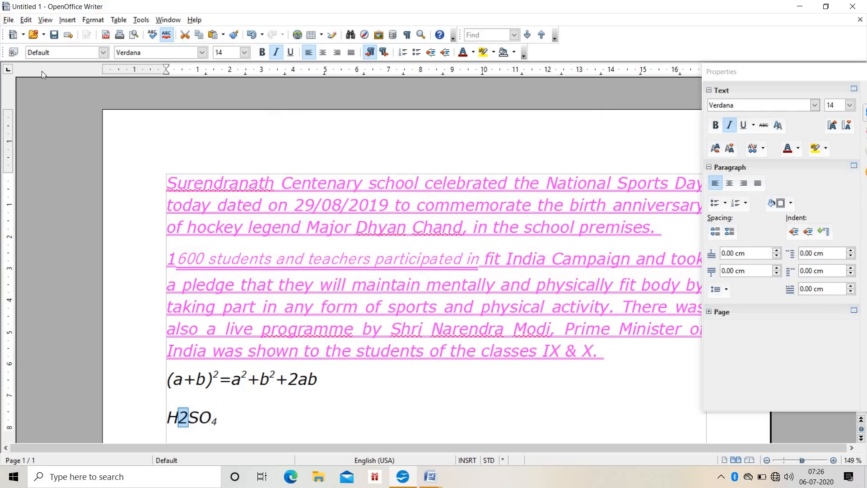
pyautogui.click(98, 21)
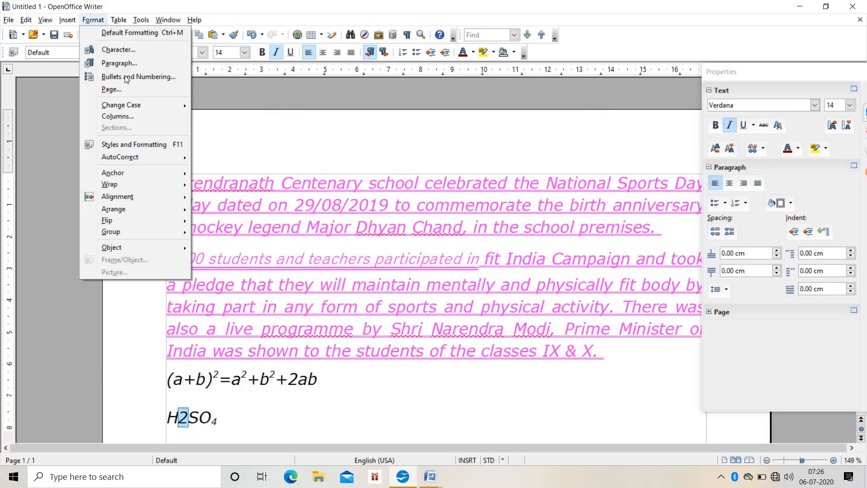
pyautogui.click(120, 52)
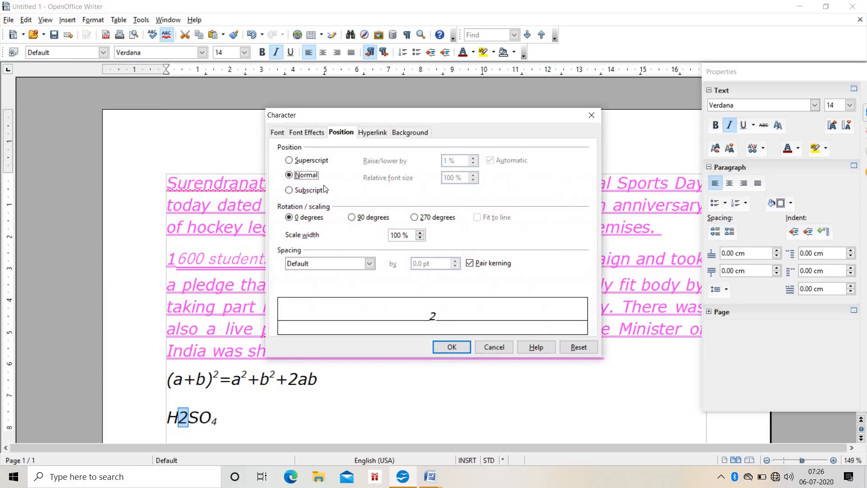
pyautogui.click(315, 190)
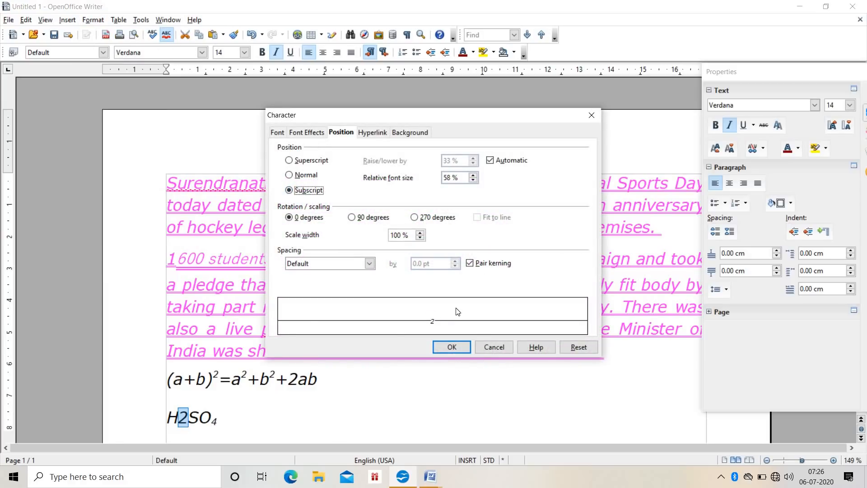
pyautogui.click(467, 344)
pyautogui.click(273, 429)
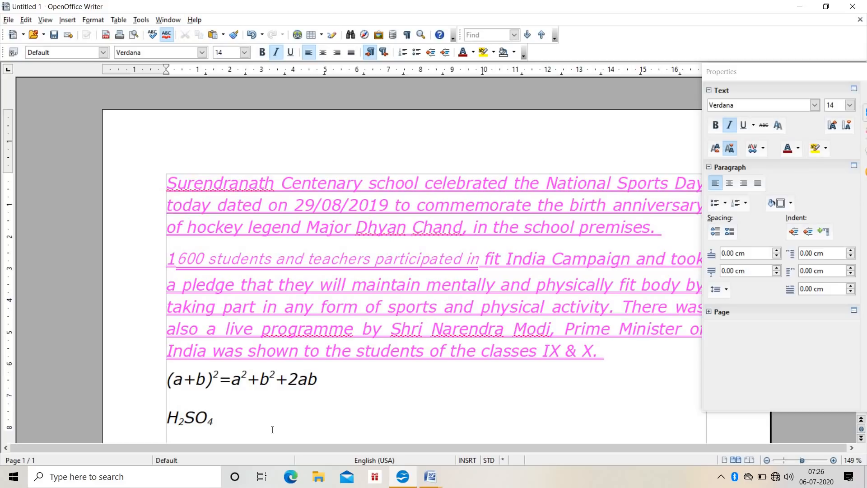
pyautogui.press('Return')
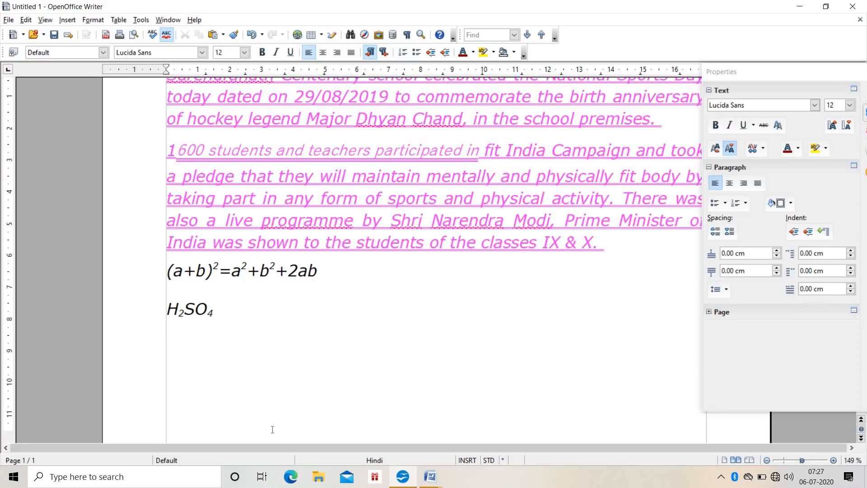
pyautogui.write('SCS RAN')
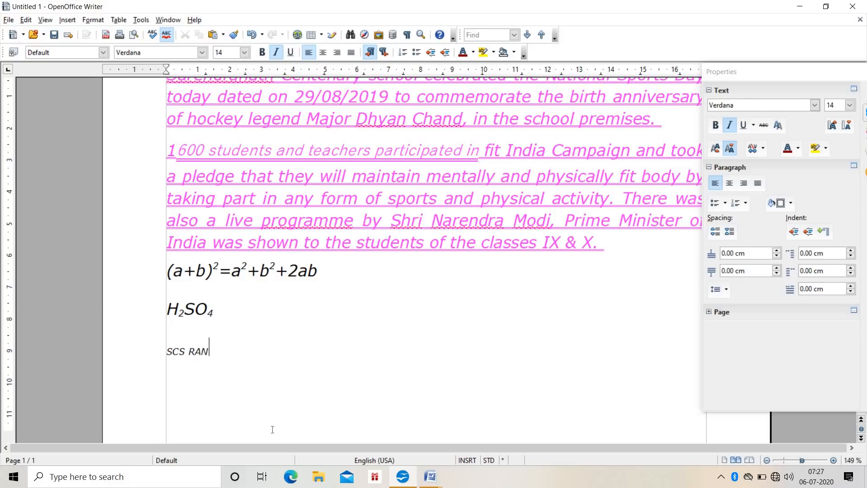
pyautogui.write('CHI')
pyautogui.hotkey('shift', 'Left')
pyautogui.hotkey('shift', 'Left')
pyautogui.hotkey('shift', 'Left')
pyautogui.hotkey('shift', 'Left')
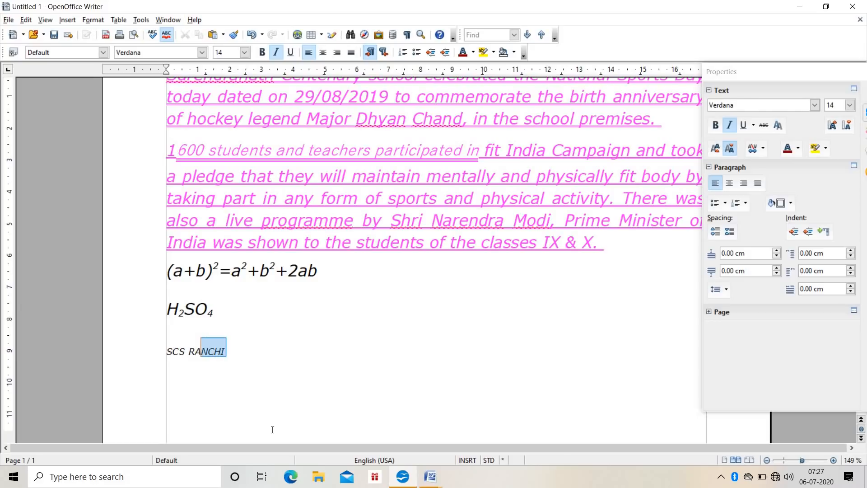
pyautogui.hotkey('shift', 'Left')
pyautogui.hotkey('shift', 'Left')
pyautogui.hotkey('shift', 'Left')
pyautogui.hotkey('shift', 'Left')
pyautogui.hotkey('shift', 'Left')
pyautogui.hotkey('shift', 'Left')
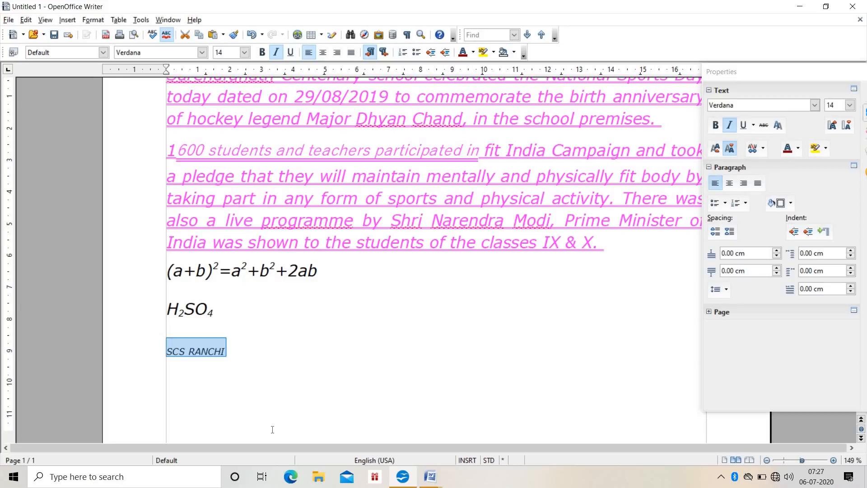
pyautogui.press('Delete')
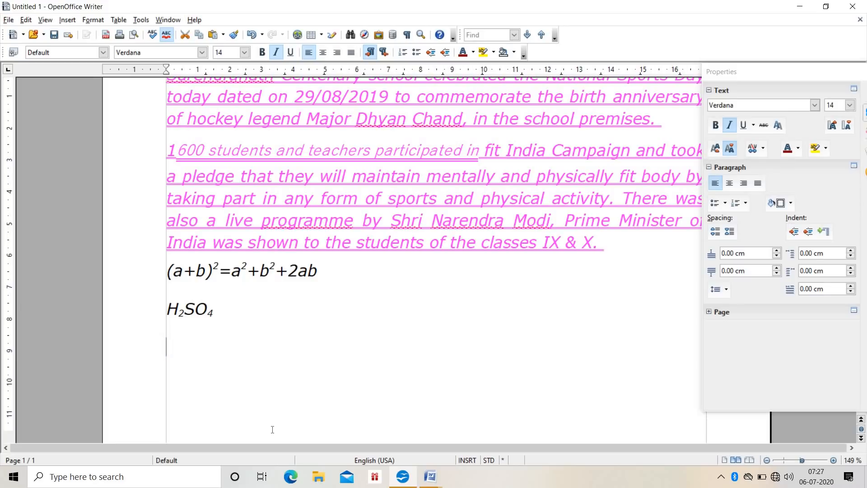
# Set the character position back to Normal on the empty line below H2SO4 and enter SCS RANCHI there.
pyautogui.click(118, 19)
pyautogui.moveTo(93, 19)
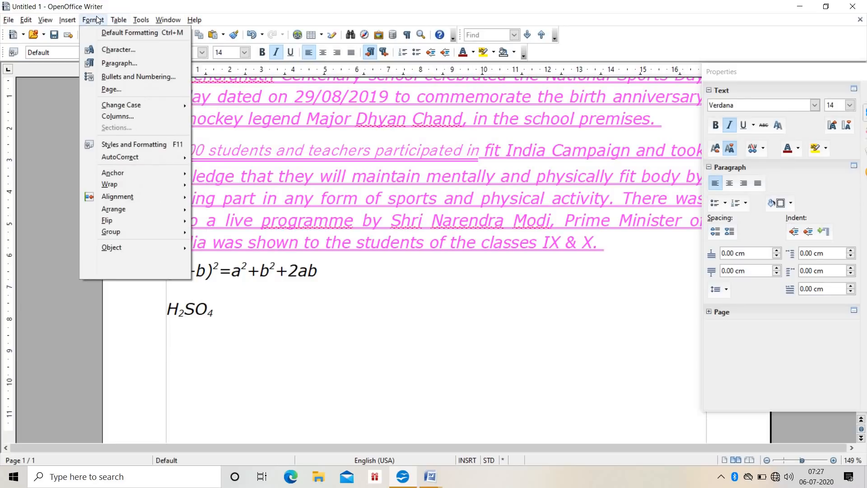
pyautogui.click(112, 54)
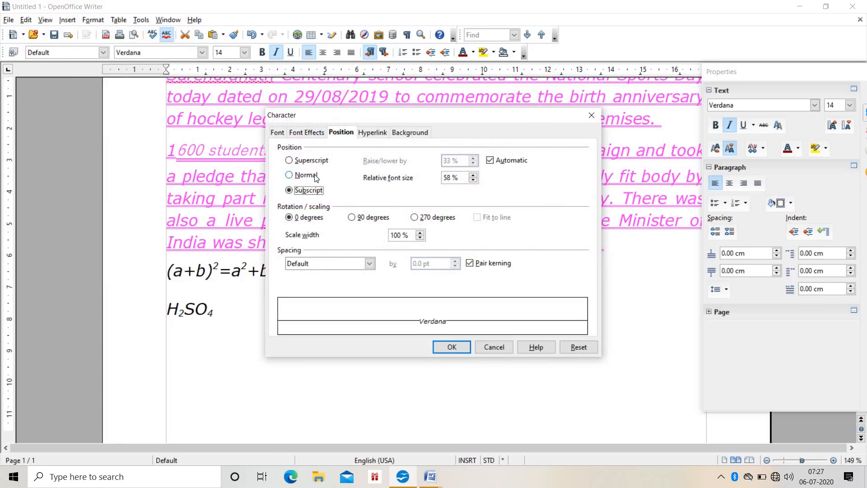
pyautogui.click(316, 177)
pyautogui.click(458, 344)
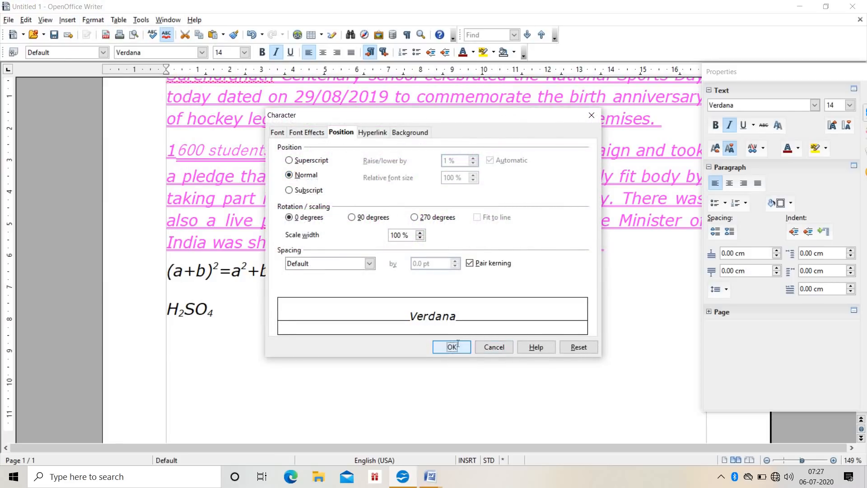
pyautogui.write('SCS ')
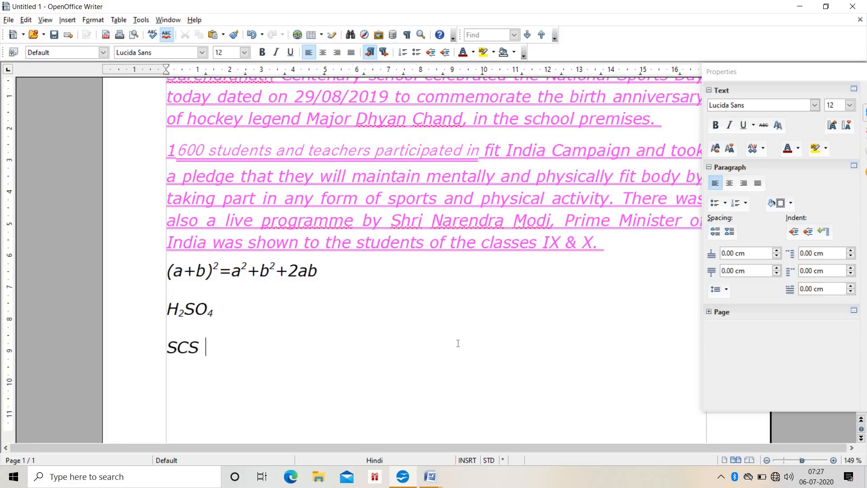
pyautogui.write('RANCHI')
# Rotate the whole SCS RANCHI text by 90 degrees in its character position settings.
pyautogui.hotkey('shift', 'Left')
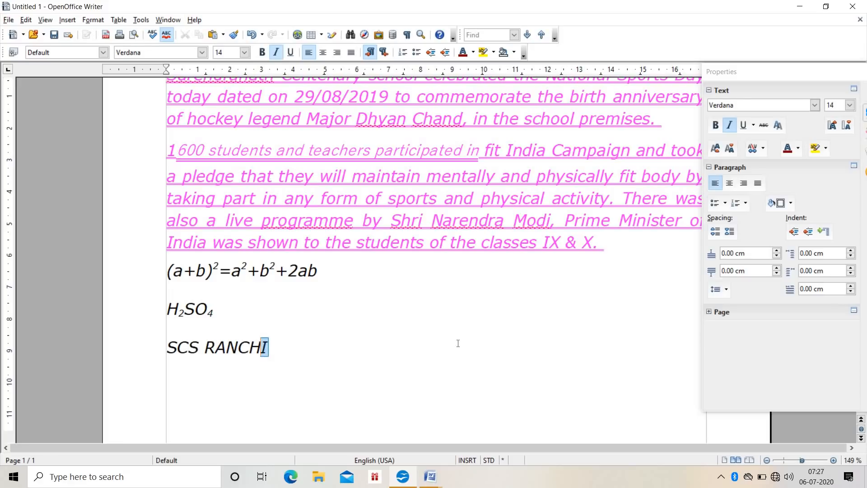
pyautogui.hotkey('shift', 'Left')
pyautogui.hotkey('shift', 'Left')
pyautogui.hotkey('shift', 'Left')
pyautogui.hotkey('shift', 'Left')
pyautogui.hotkey('shift', 'Left')
pyautogui.hotkey('shift', 'Up')
pyautogui.hotkey('shift', 'Down')
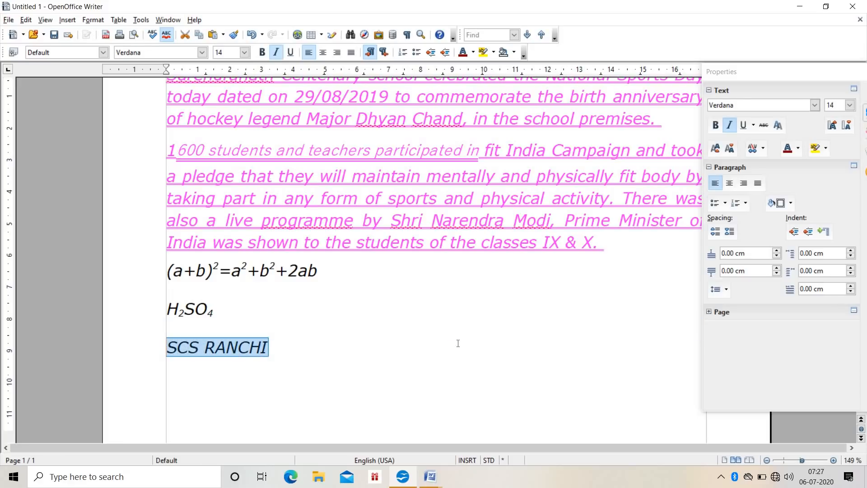
pyautogui.click(93, 20)
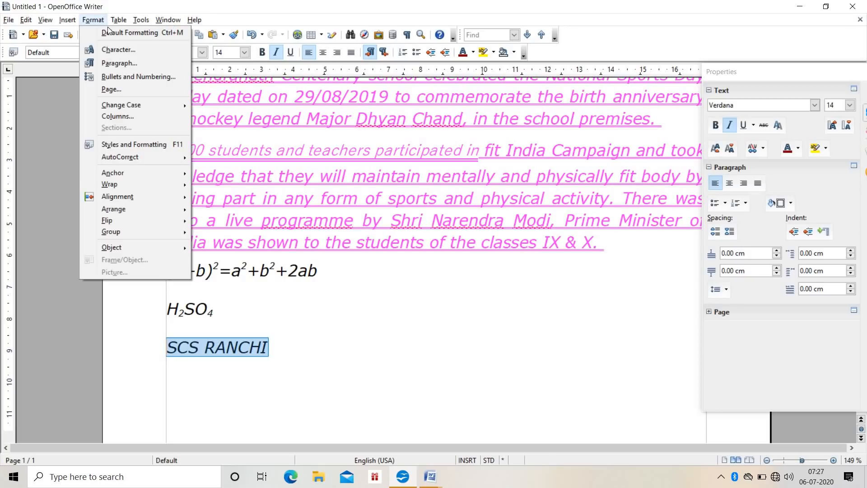
pyautogui.click(119, 50)
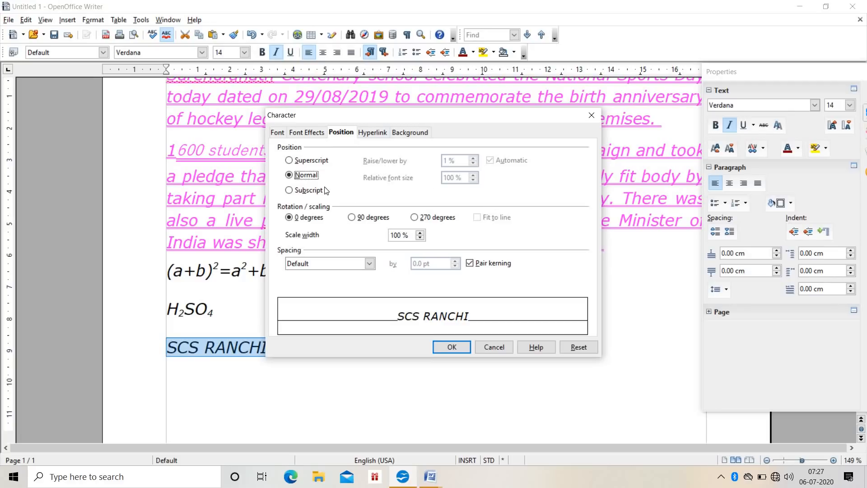
pyautogui.click(370, 220)
pyautogui.click(451, 347)
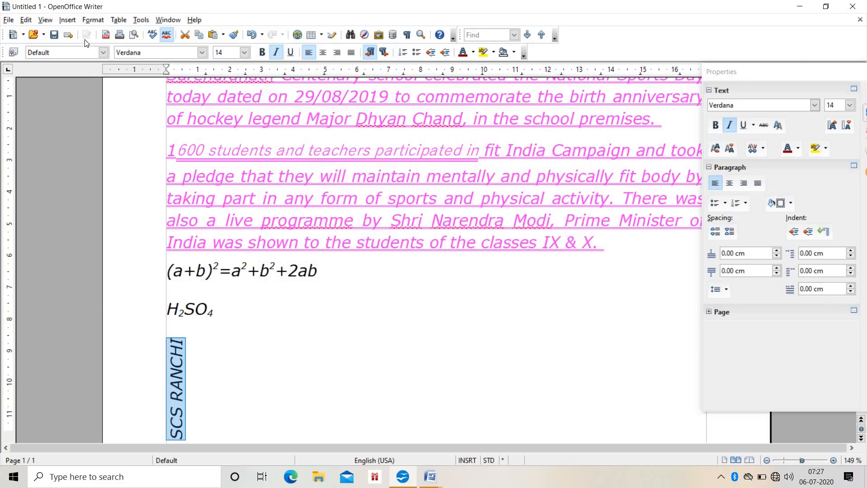
# Try rotating the SCS RANCHI text by 270 degrees, and undo its rotation.
pyautogui.click(94, 19)
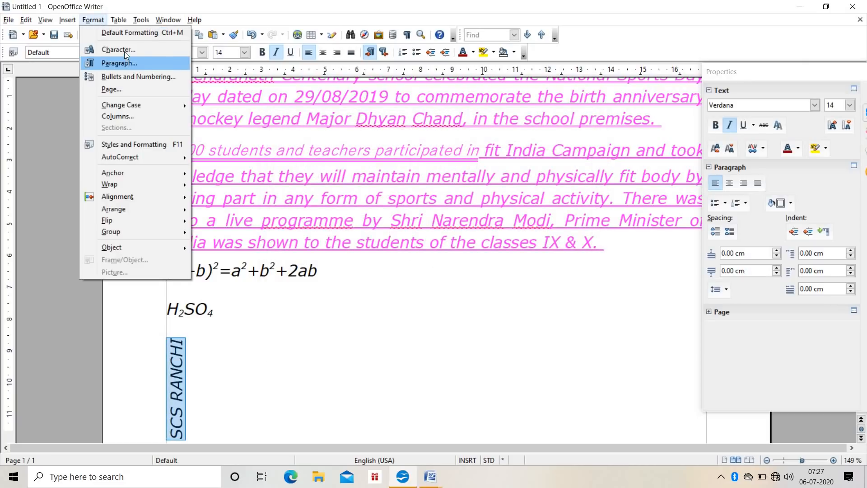
pyautogui.click(124, 51)
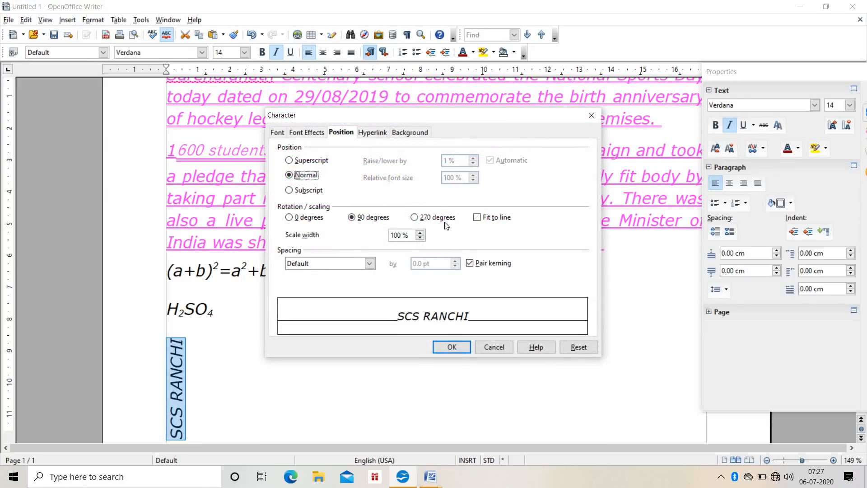
pyautogui.click(439, 218)
pyautogui.click(453, 347)
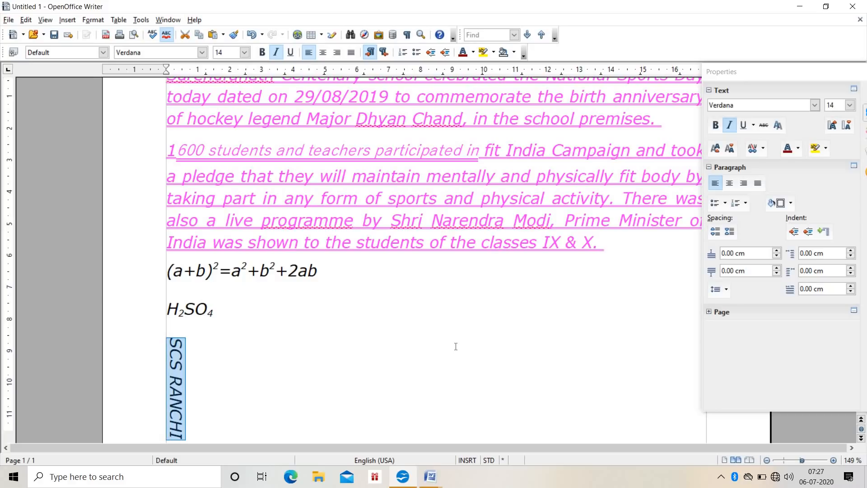
pyautogui.hotkey('ctrl', 'z')
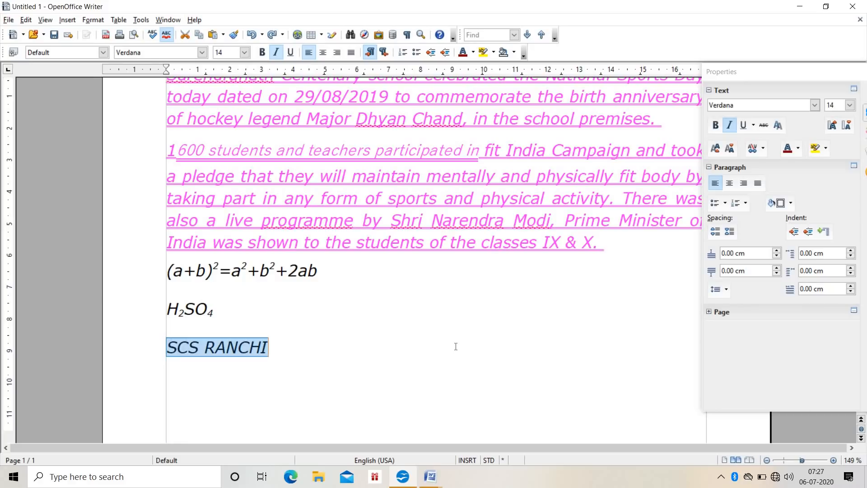
# Apply a 270-degree rotation to the SCS RANCHI text in its character position settings.
pyautogui.click(98, 21)
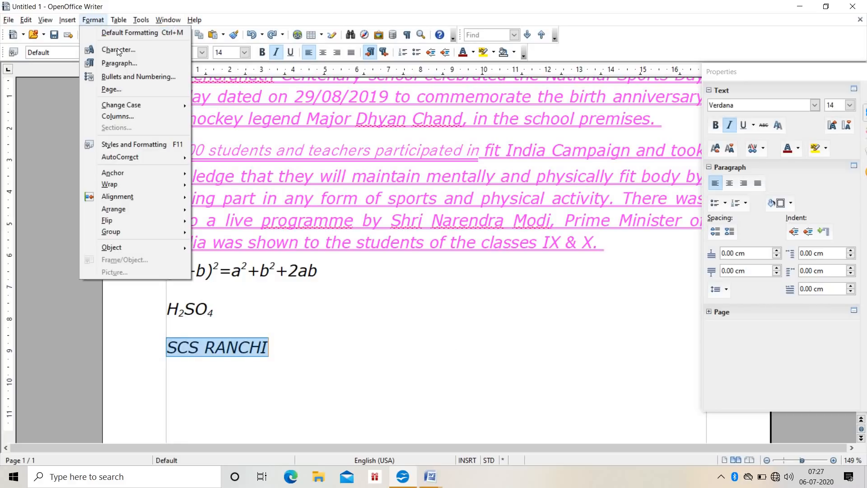
pyautogui.click(120, 50)
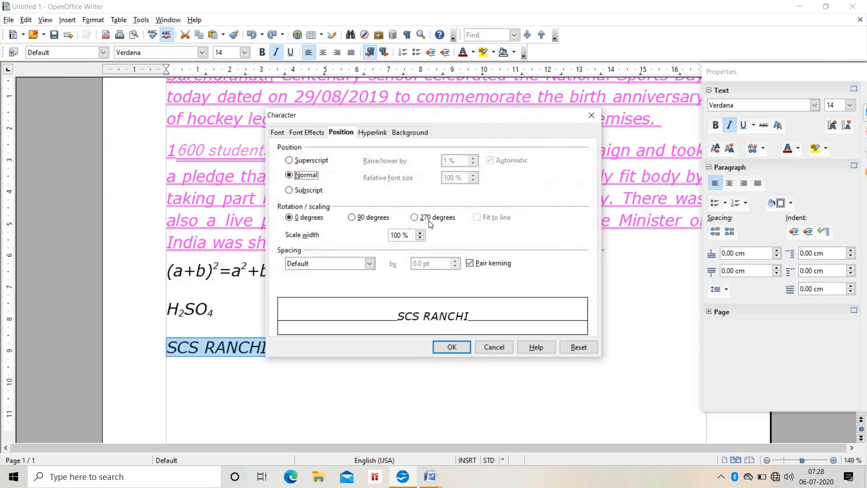
pyautogui.click(429, 218)
pyautogui.click(452, 347)
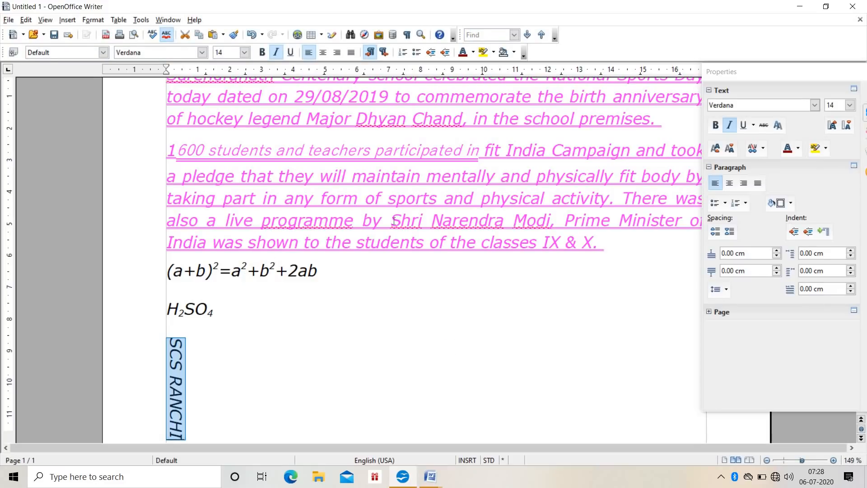
# Select "Shri Narendra Modi, Prime Minister" in the last paragraph and open its character position settings.
pyautogui.moveTo(391, 221); pyautogui.dragTo(681, 227)
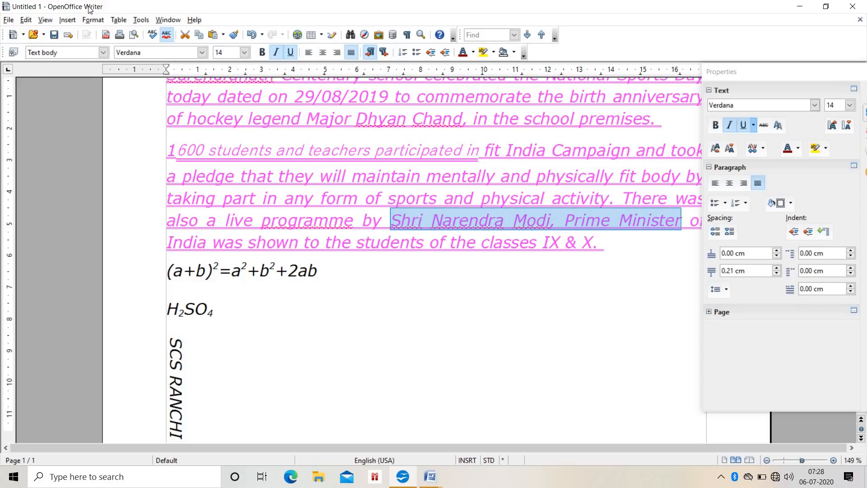
pyautogui.click(94, 19)
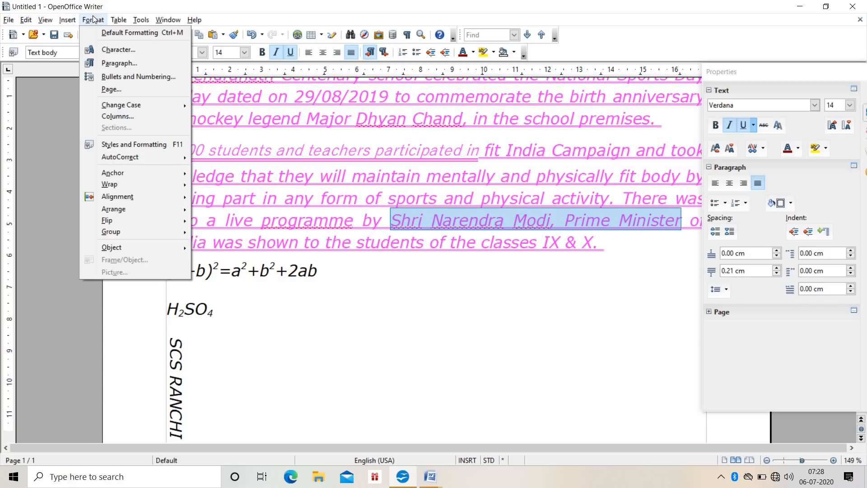
pyautogui.click(120, 50)
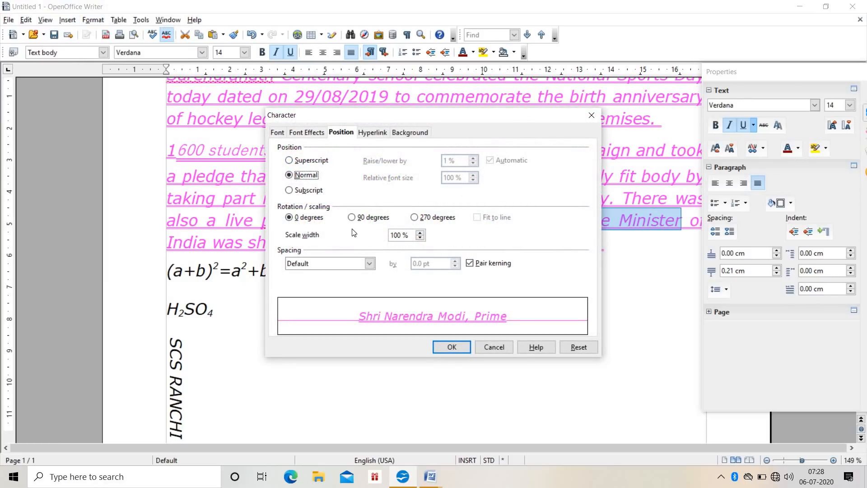
# Increase the scale width of the selected "Shri Narendra Modi, Prime Minister" text to 149 %.
pyautogui.click(420, 234)
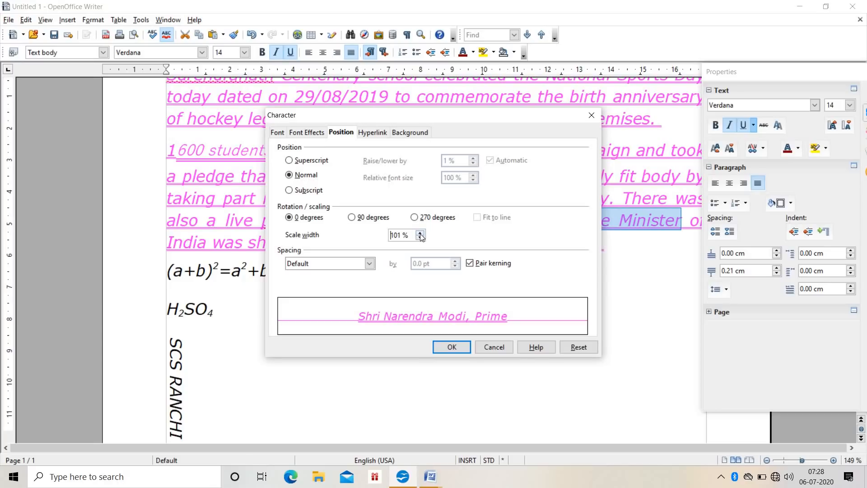
pyautogui.click(421, 234)
pyautogui.click(421, 233)
pyautogui.click(421, 233)
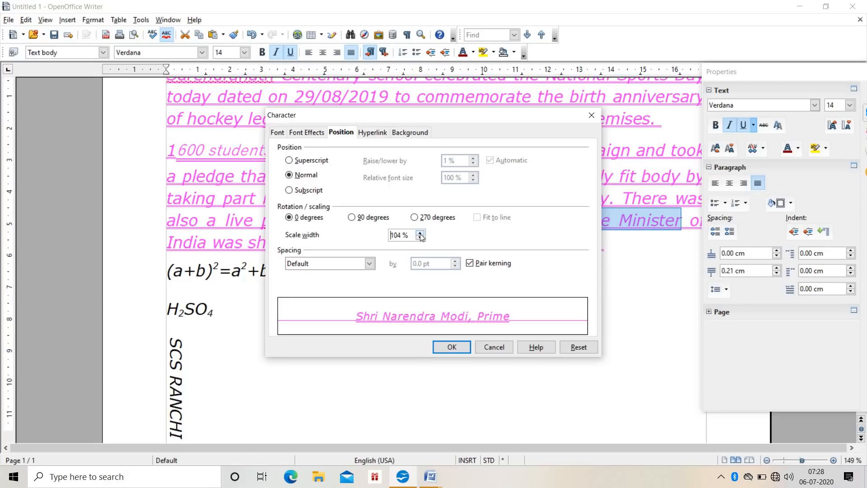
pyautogui.click(421, 233)
pyautogui.click(420, 233)
pyautogui.click(420, 234)
pyautogui.click(420, 234)
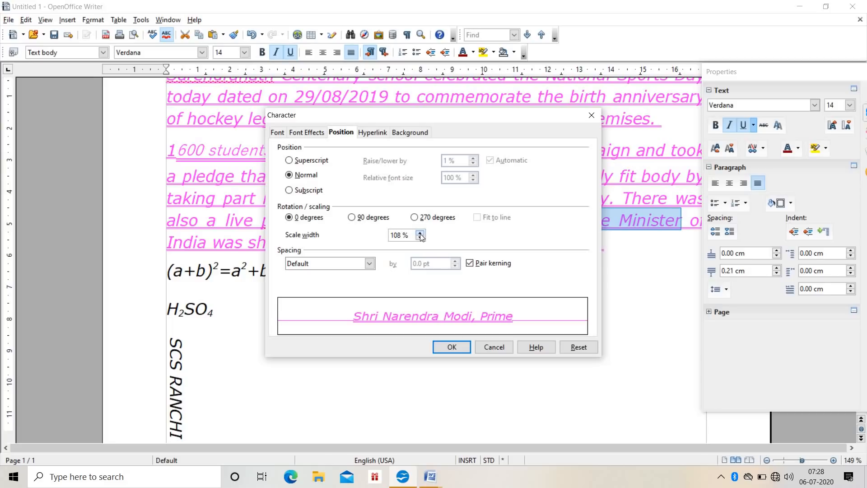
pyautogui.click(421, 234)
pyautogui.click(420, 234)
pyautogui.click(420, 234)
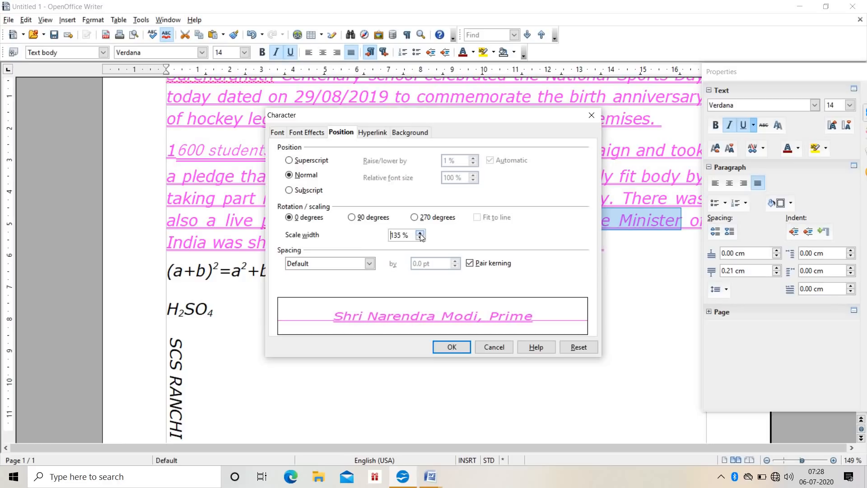
pyautogui.click(421, 233)
pyautogui.click(420, 233)
pyautogui.click(420, 234)
pyautogui.click(421, 233)
pyautogui.click(420, 233)
pyautogui.click(421, 234)
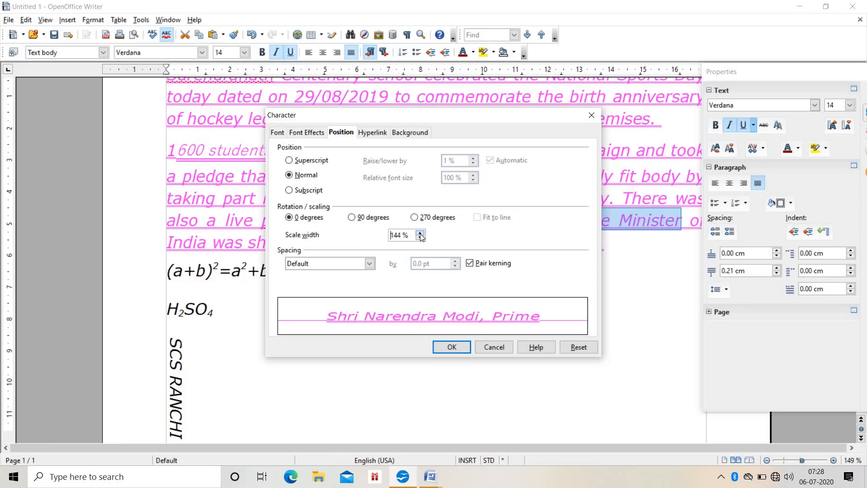
pyautogui.click(421, 234)
pyautogui.click(420, 233)
pyautogui.click(420, 234)
pyautogui.click(420, 233)
pyautogui.click(421, 233)
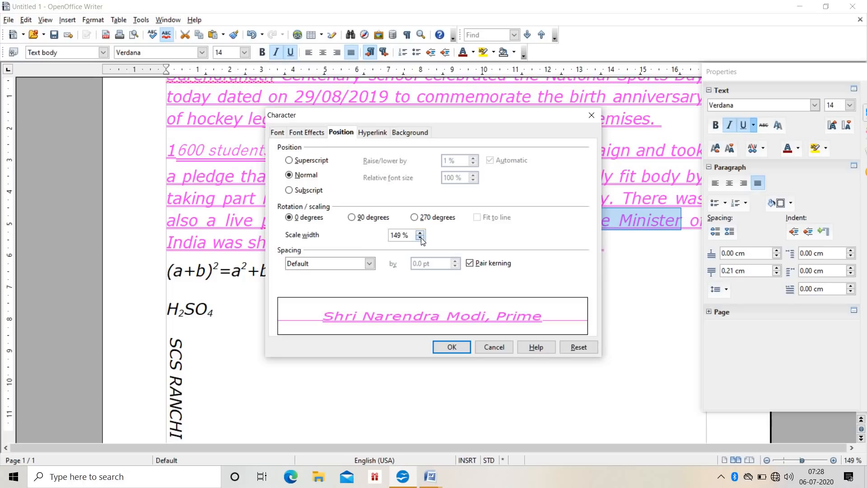
# Reduce the scale width of the selected text to 89 %.
pyautogui.click(420, 237)
pyautogui.click(420, 238)
pyautogui.click(421, 238)
pyautogui.click(420, 237)
pyautogui.click(420, 238)
pyautogui.click(420, 238)
pyautogui.click(420, 238)
pyautogui.click(421, 238)
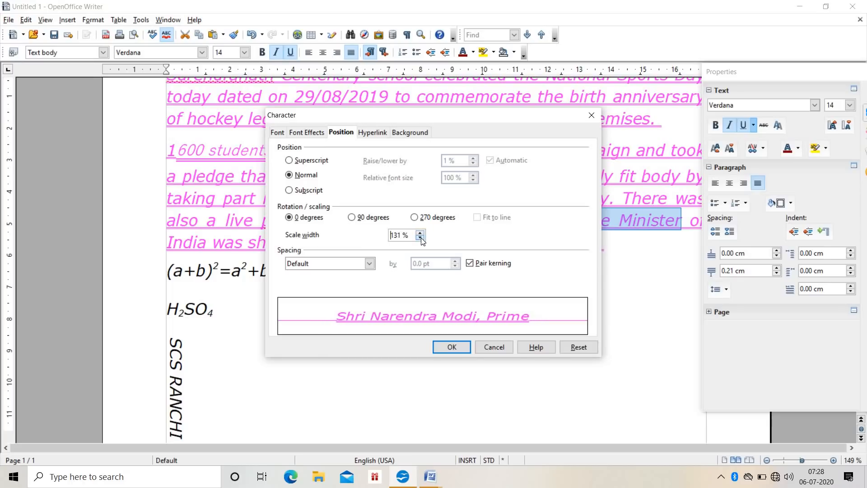
pyautogui.click(421, 238)
pyautogui.click(420, 237)
pyautogui.click(421, 237)
pyautogui.click(421, 237)
pyautogui.click(420, 238)
pyautogui.click(421, 237)
pyautogui.click(421, 237)
pyautogui.click(420, 238)
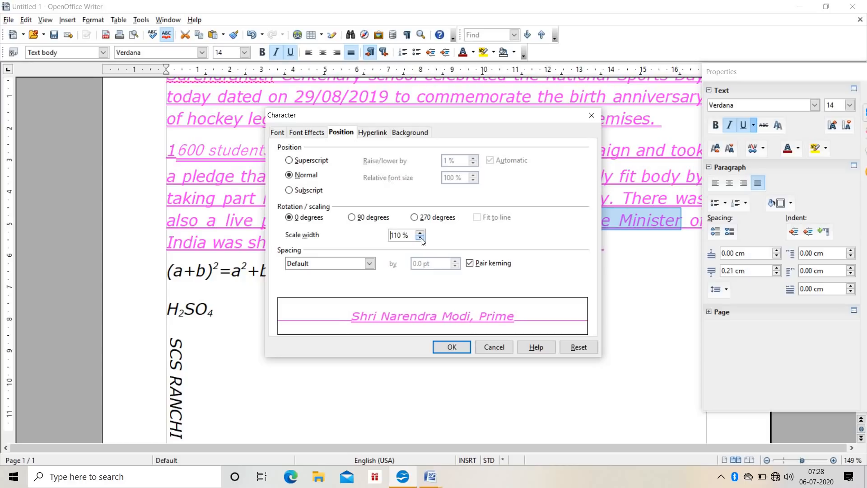
pyautogui.click(420, 238)
pyautogui.click(420, 238)
pyautogui.click(420, 238)
pyautogui.click(421, 238)
pyautogui.click(420, 238)
pyautogui.click(420, 238)
pyautogui.click(420, 237)
pyautogui.click(420, 237)
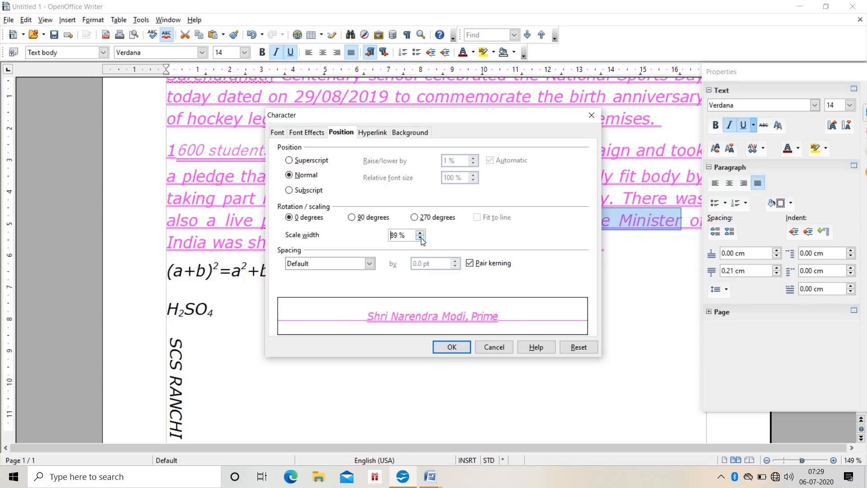
# Bring the scale width of the selected text back to 100 %.
pyautogui.click(420, 233)
pyautogui.click(420, 233)
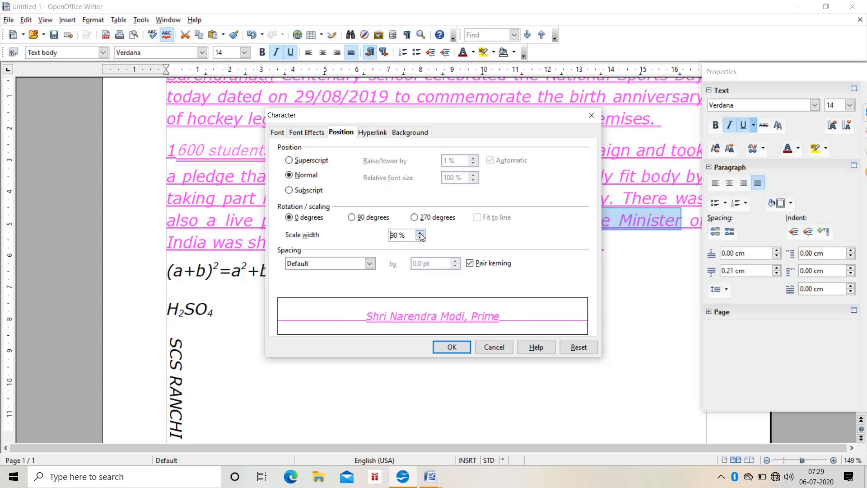
pyautogui.click(420, 232)
pyautogui.click(420, 233)
pyautogui.click(420, 232)
pyautogui.click(420, 232)
pyautogui.click(420, 233)
pyautogui.click(420, 233)
pyautogui.click(420, 232)
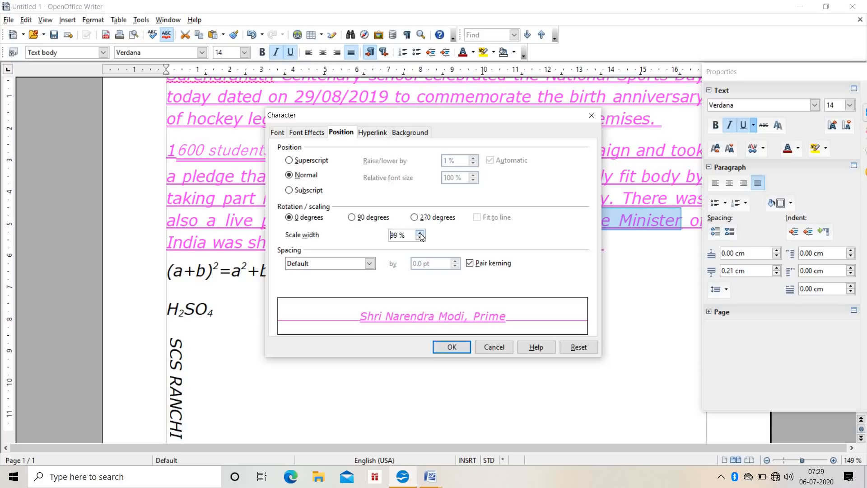
pyautogui.click(420, 233)
# Set the character spacing of the selected text to Expanded by 4.0 pt.
pyautogui.click(354, 263)
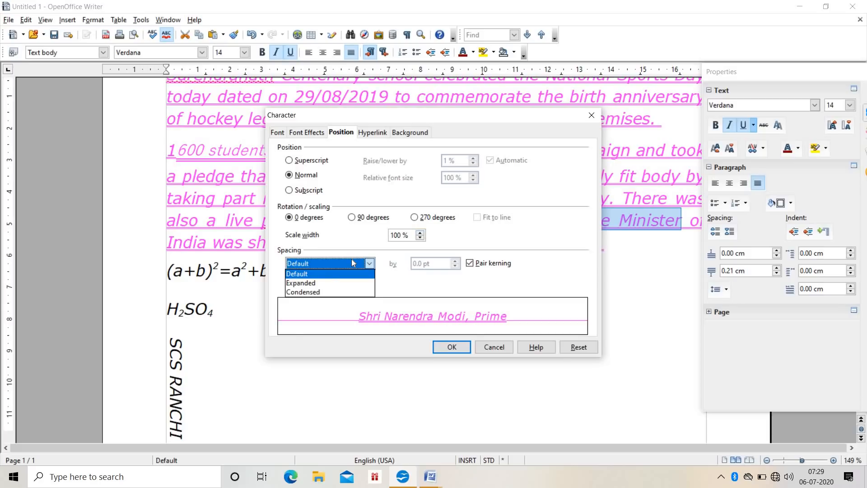
pyautogui.click(325, 284)
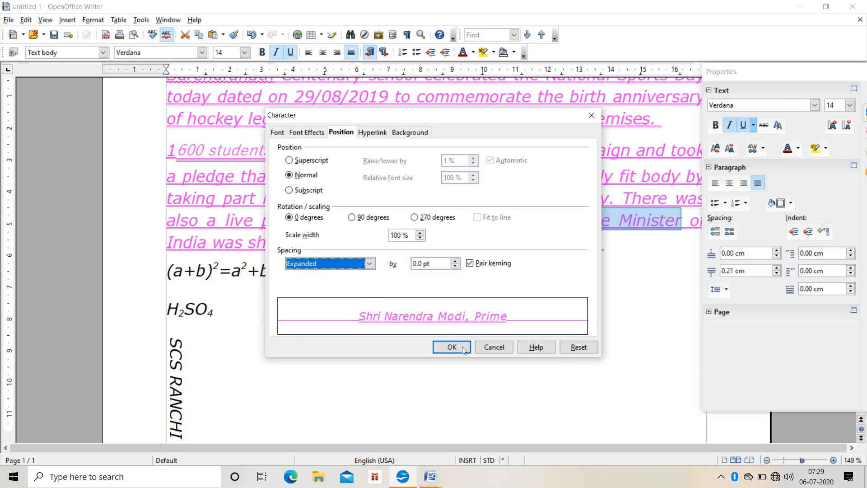
pyautogui.click(456, 261)
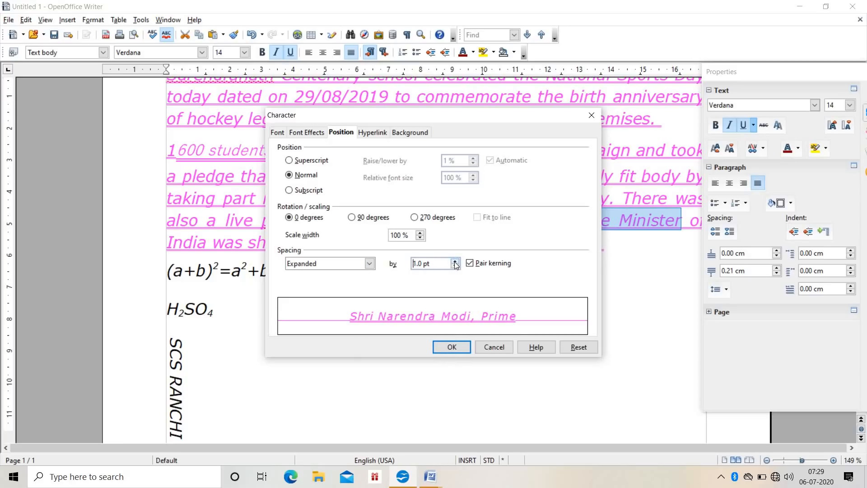
pyautogui.click(455, 261)
pyautogui.click(455, 261)
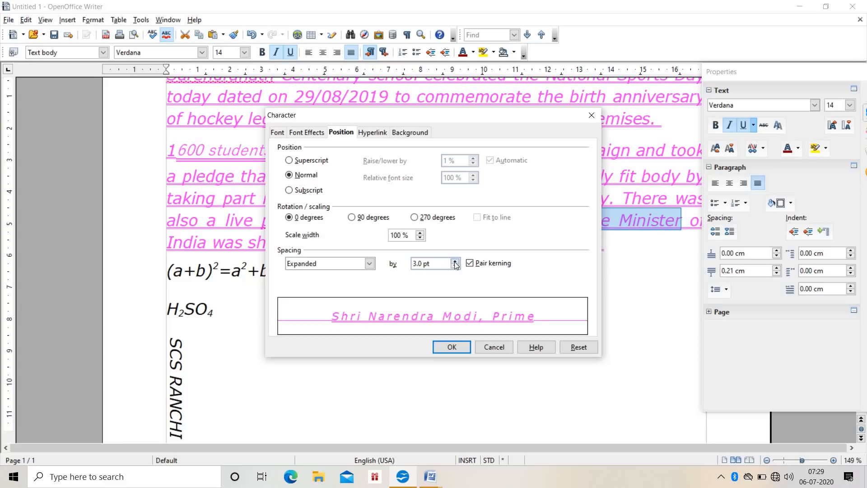
pyautogui.click(455, 261)
# Switch the character spacing to Condensed and reduce its amount to 0.0 pt.
pyautogui.click(371, 264)
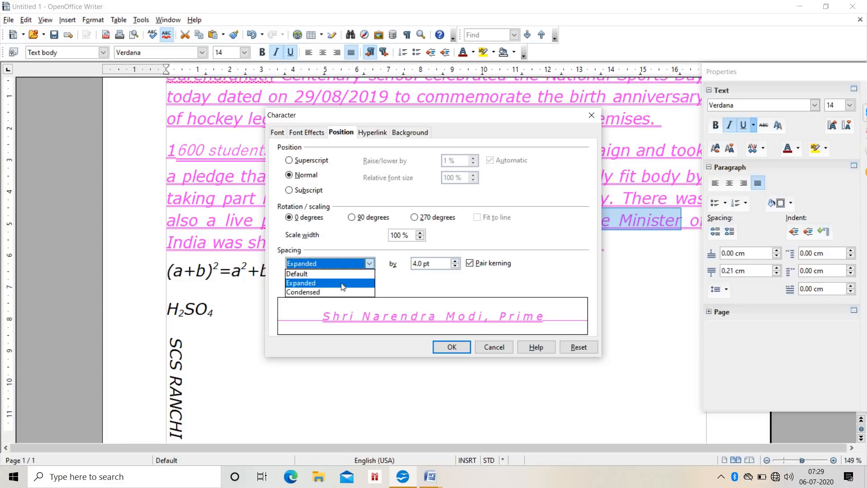
pyautogui.click(329, 292)
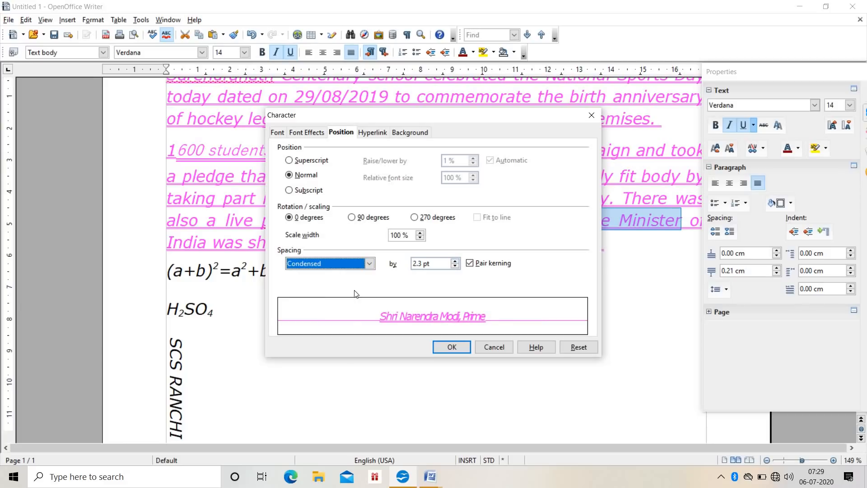
pyautogui.click(456, 268)
pyautogui.click(456, 268)
pyautogui.click(455, 267)
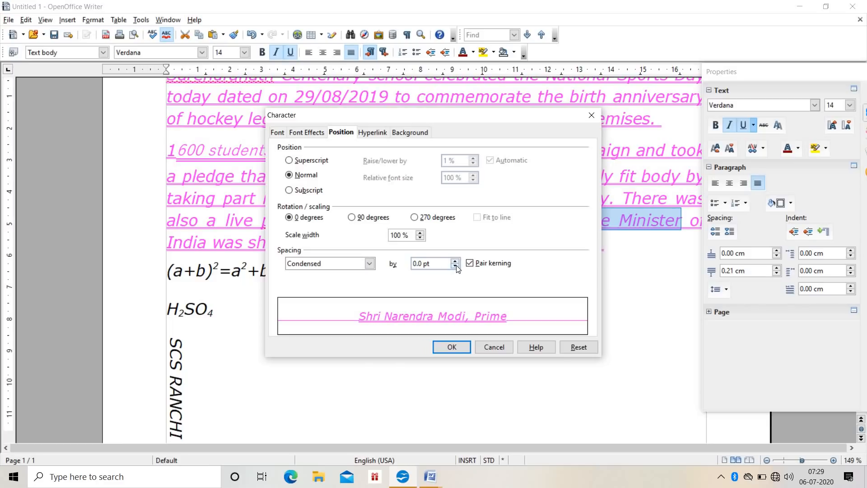
pyautogui.click(456, 268)
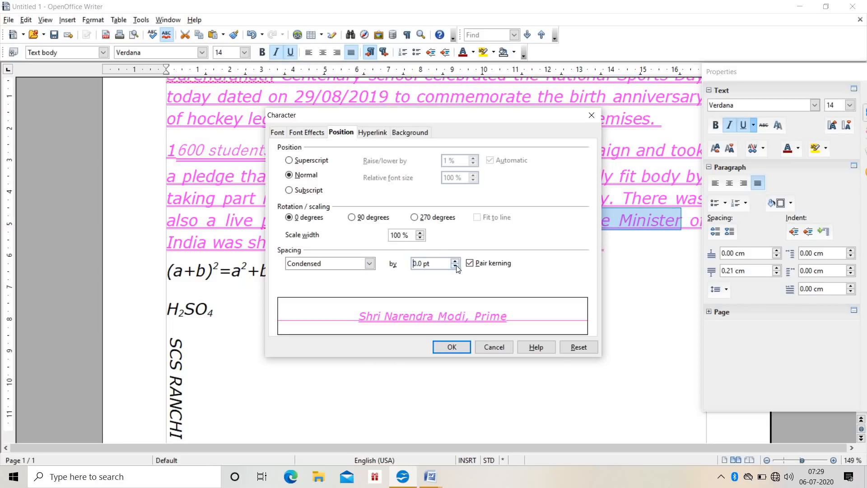
# Apply Expanded spacing by 4.0 pt with pair kerning turned off to "Shri Narendra Modi, Prime Minister".
pyautogui.click(356, 266)
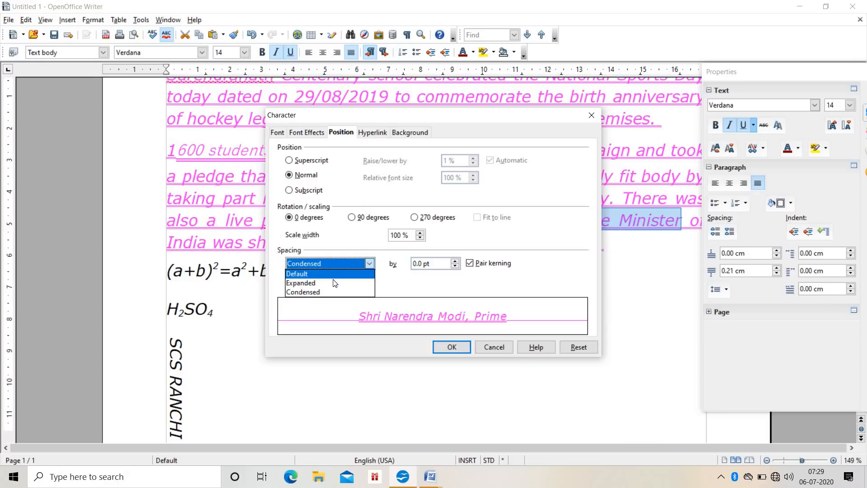
pyautogui.click(334, 284)
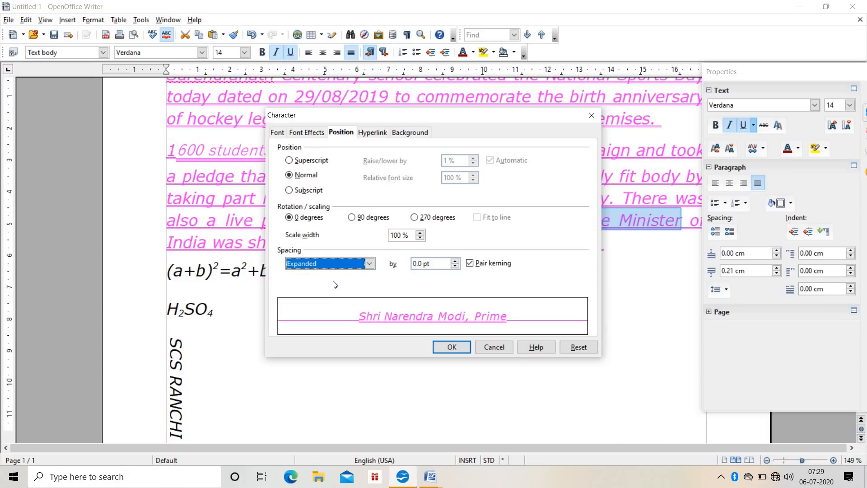
pyautogui.click(455, 260)
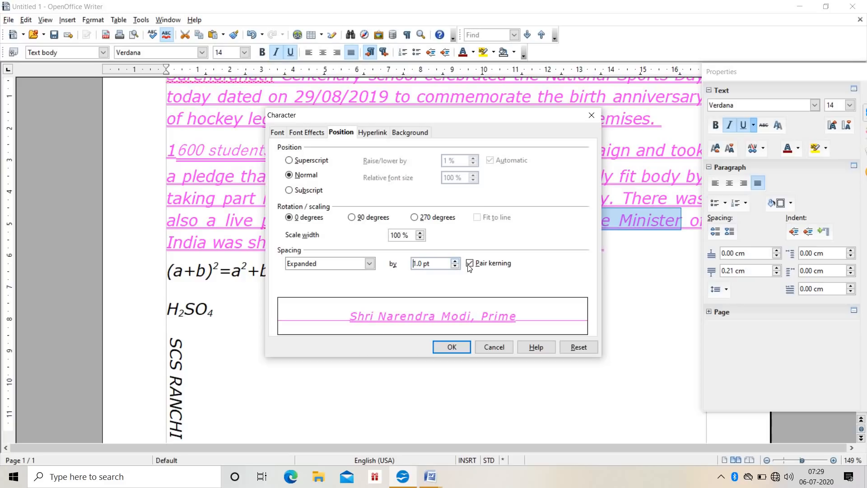
pyautogui.click(469, 264)
pyautogui.click(456, 261)
pyautogui.click(456, 263)
pyautogui.click(455, 263)
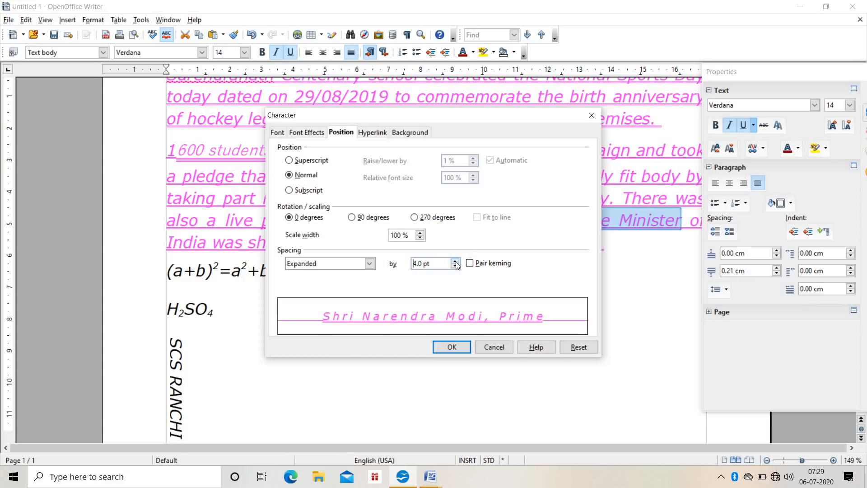
pyautogui.click(451, 346)
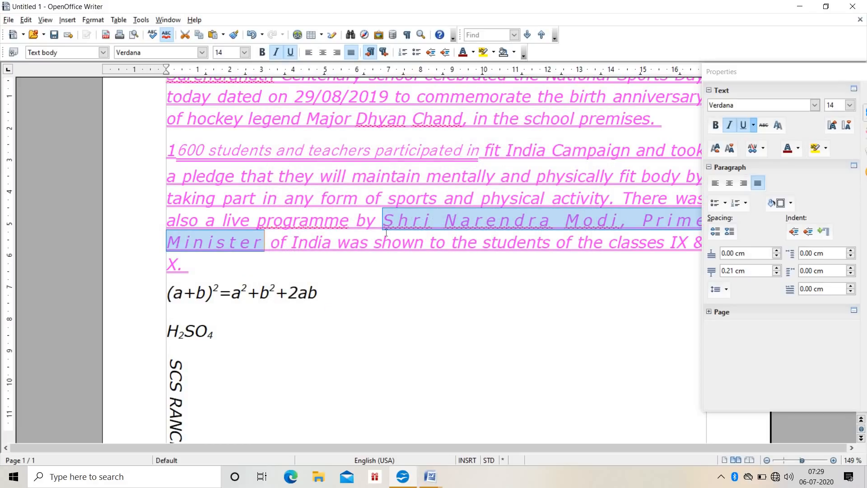
# Set the selected "Shri Narendra Modi, Prime Minister" text to Default character spacing with pair kerning turned on.
pyautogui.click(102, 21)
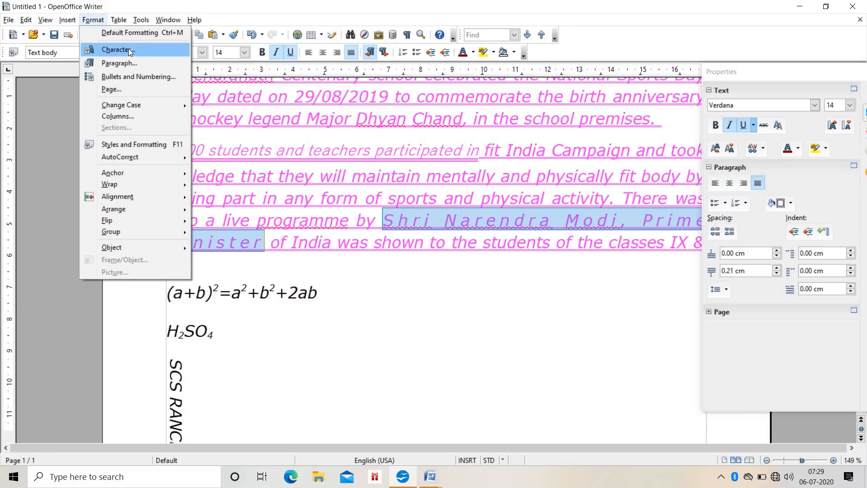
pyautogui.click(118, 50)
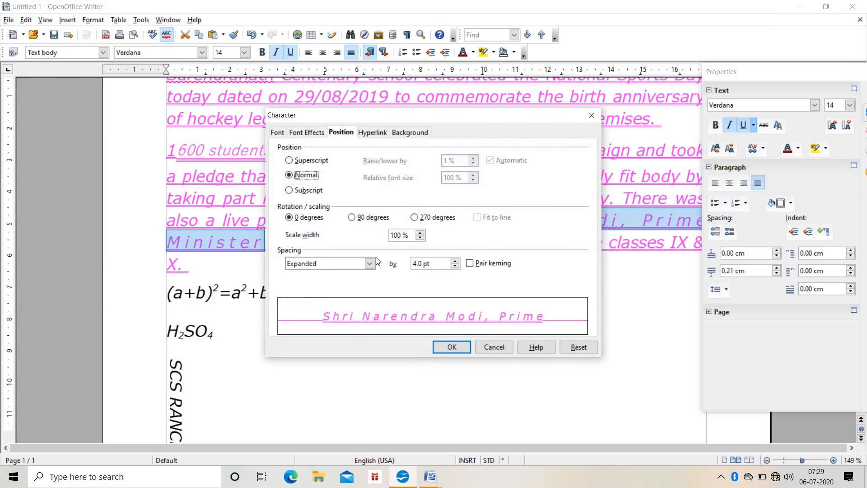
pyautogui.click(362, 263)
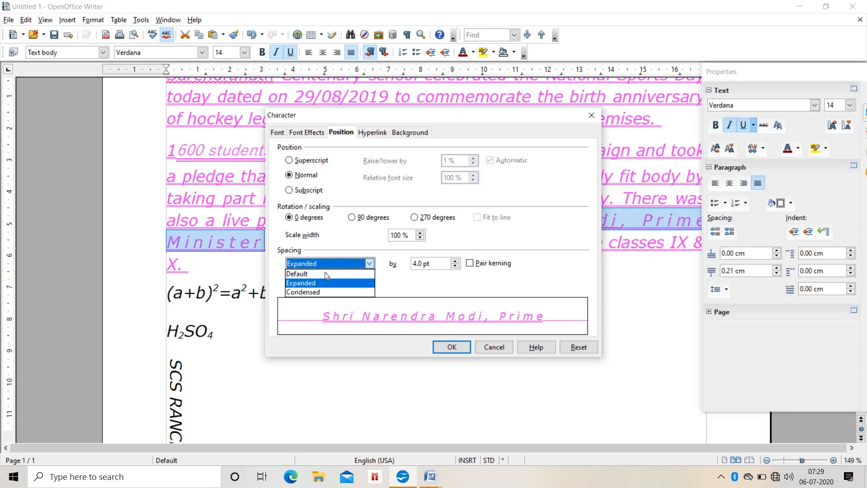
pyautogui.click(324, 273)
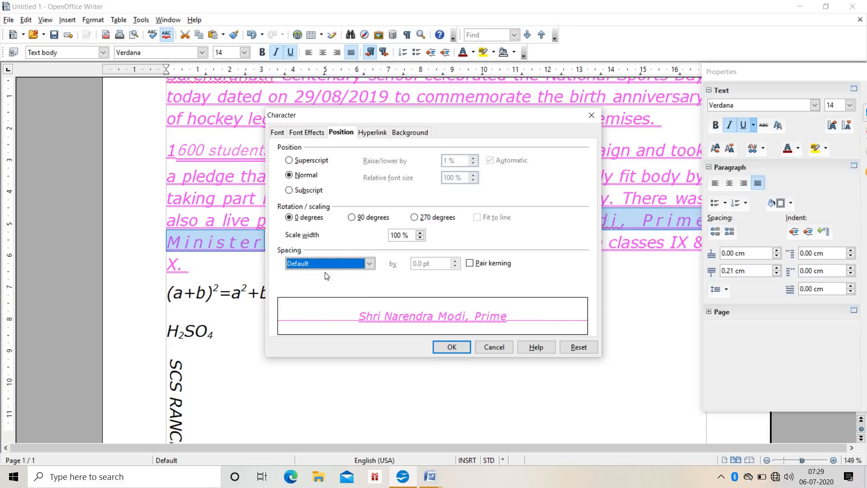
pyautogui.click(469, 263)
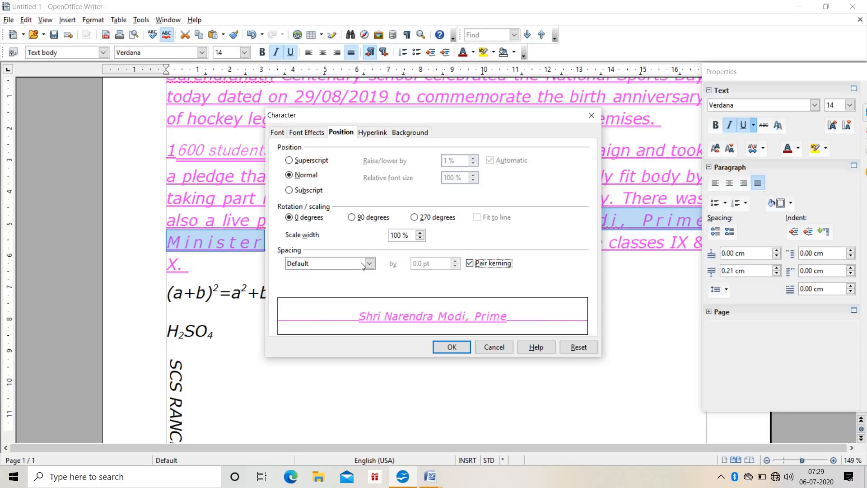
pyautogui.click(451, 348)
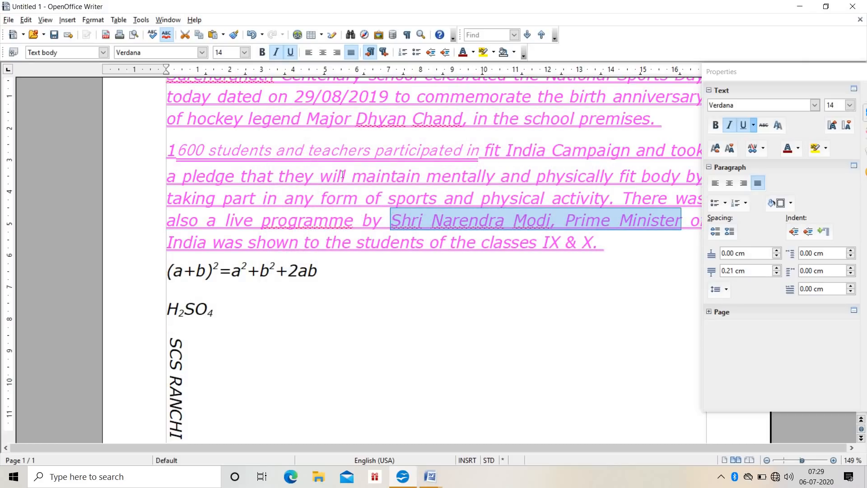
# Apply Expanded character spacing by 5.0 pt to the selected text, keeping pair kerning on.
pyautogui.click(94, 20)
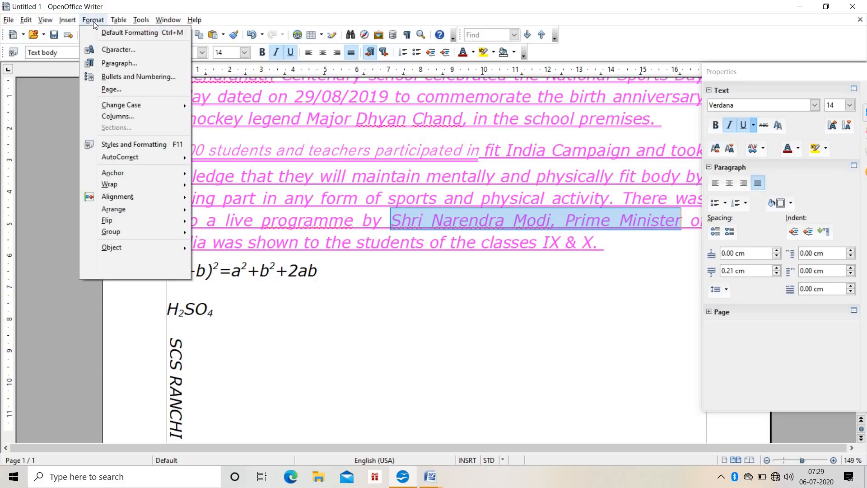
pyautogui.click(93, 21)
pyautogui.click(94, 20)
pyautogui.click(118, 49)
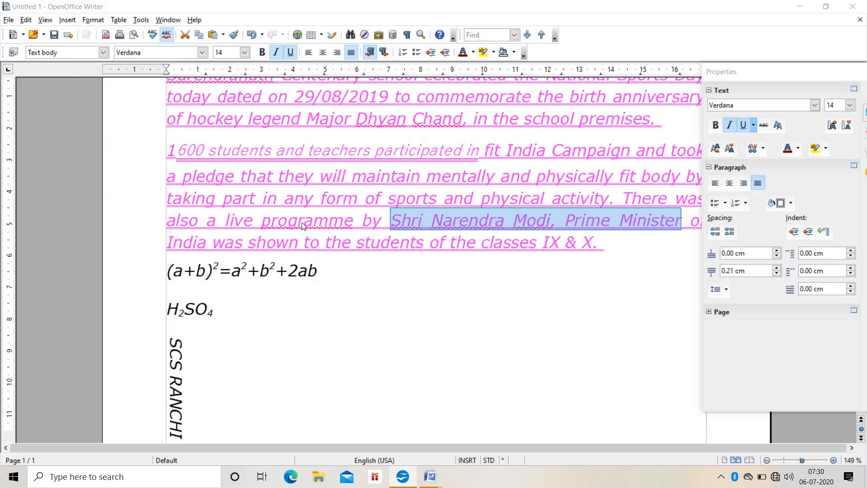
pyautogui.click(327, 265)
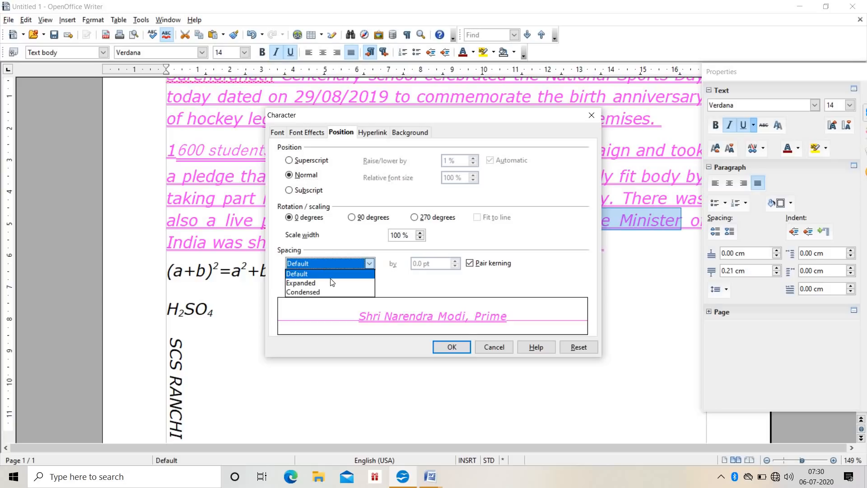
pyautogui.click(333, 283)
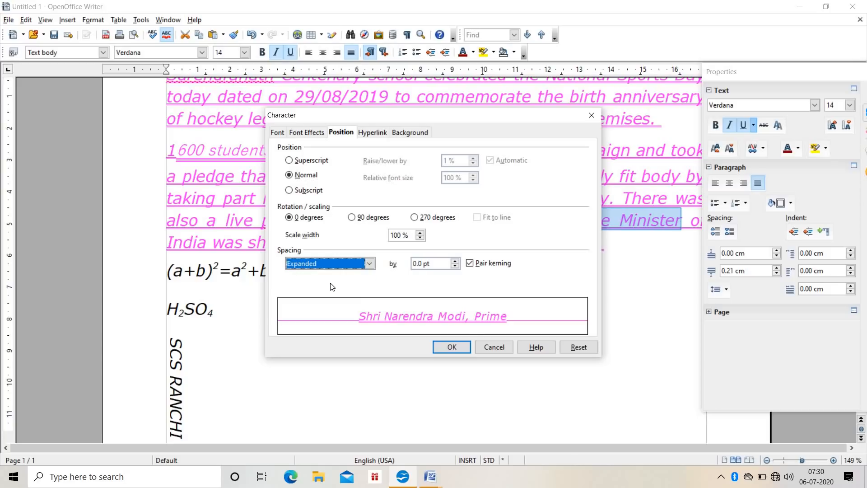
pyautogui.click(456, 261)
pyautogui.click(456, 262)
pyautogui.click(455, 262)
pyautogui.click(456, 261)
pyautogui.click(455, 262)
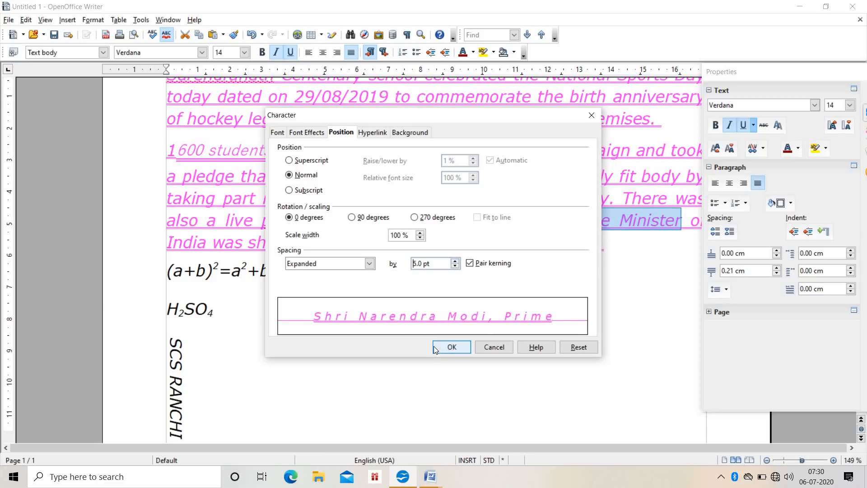
pyautogui.click(452, 347)
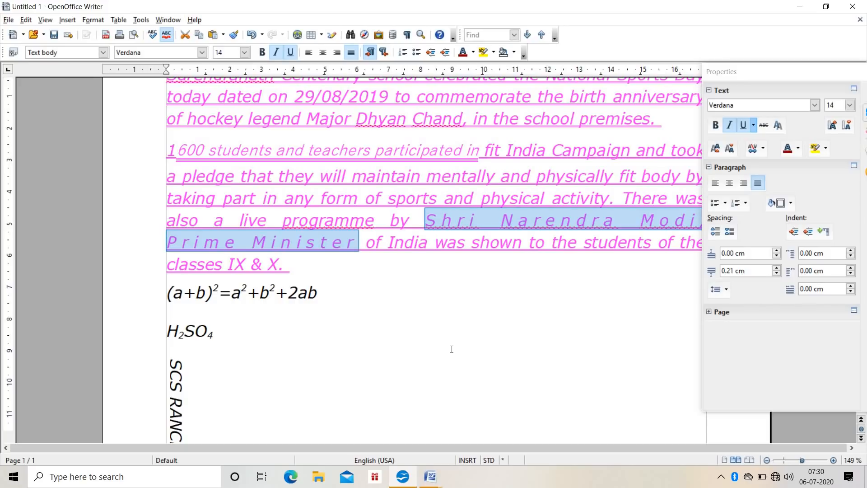
# Deselect the text and place the cursor at the end of the rotated SCS RANCHI line.
pyautogui.click(300, 321)
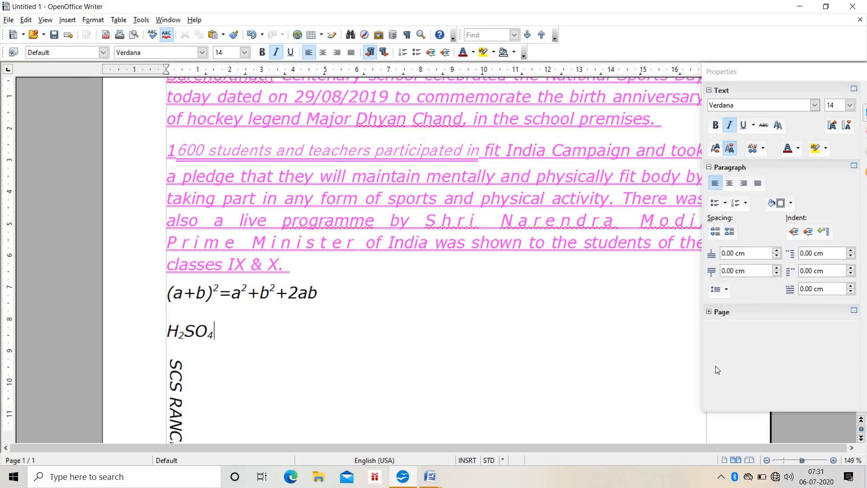
pyautogui.press('Down')
pyautogui.press('Down')
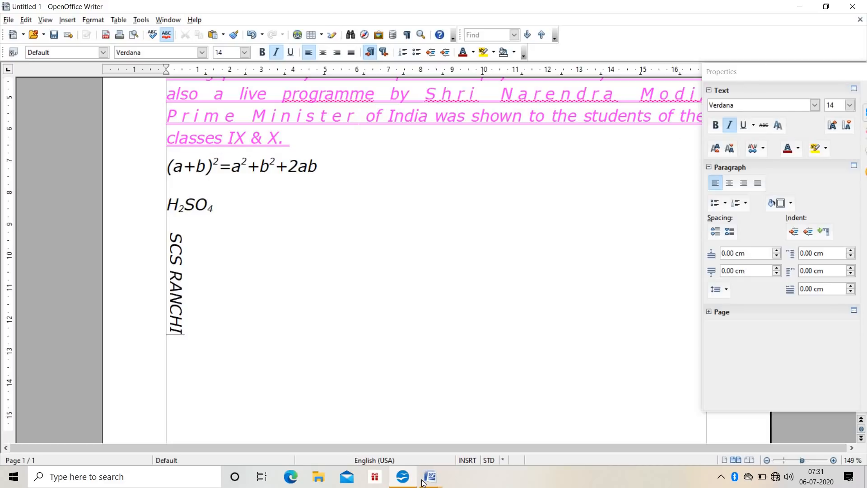
# Switch to the press document in Microsoft Word and copy the text from "Trsut of People" through "Feels like a social worker.".
pyautogui.moveTo(424, 483)
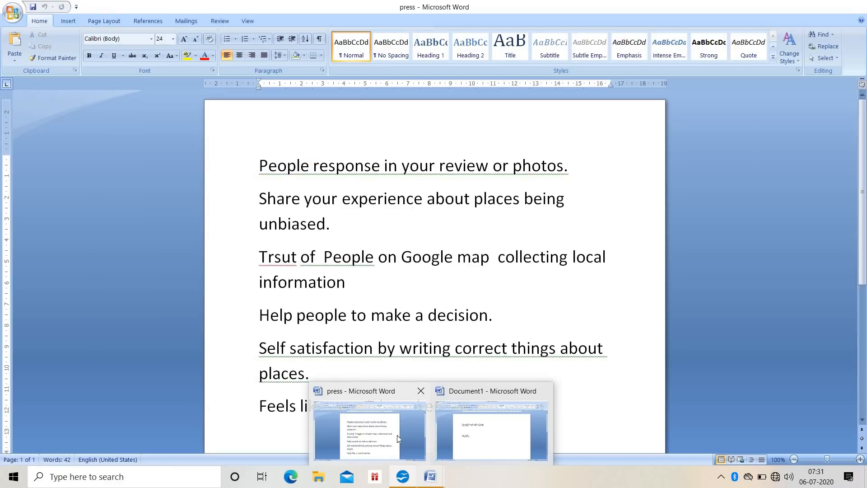
pyautogui.click(397, 435)
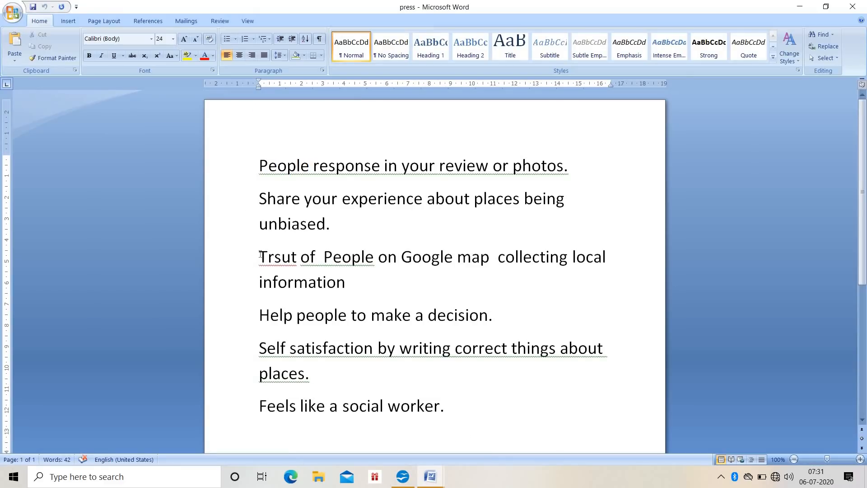
pyautogui.moveTo(260, 254); pyautogui.dragTo(484, 412)
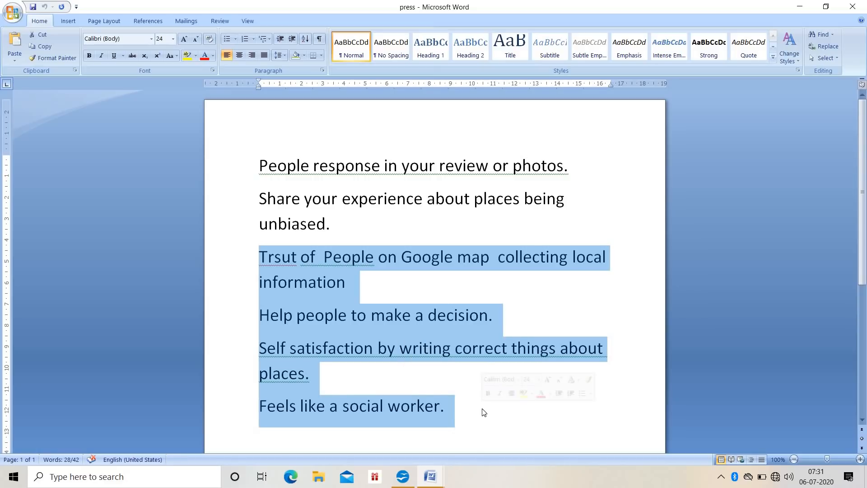
pyautogui.click(428, 484)
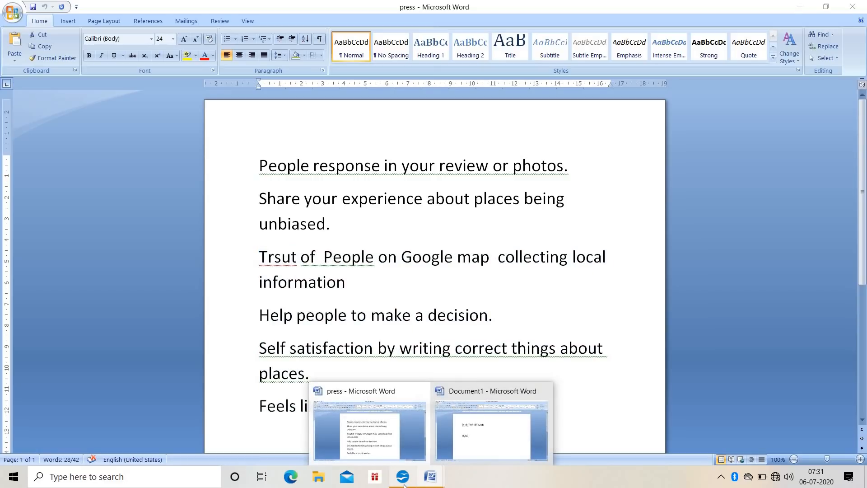
# Switch back to OpenOffice Writer, create a new text document and paste the copied paragraphs into it.
pyautogui.click(406, 482)
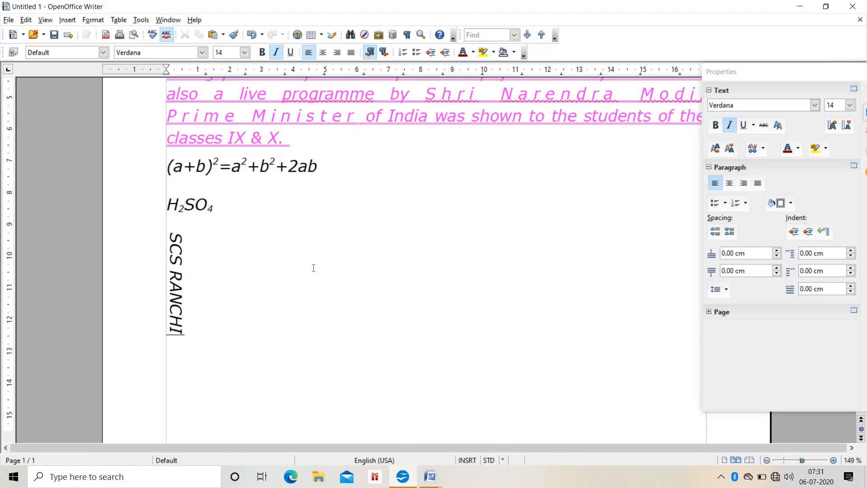
pyautogui.hotkey('ctrl', 'n')
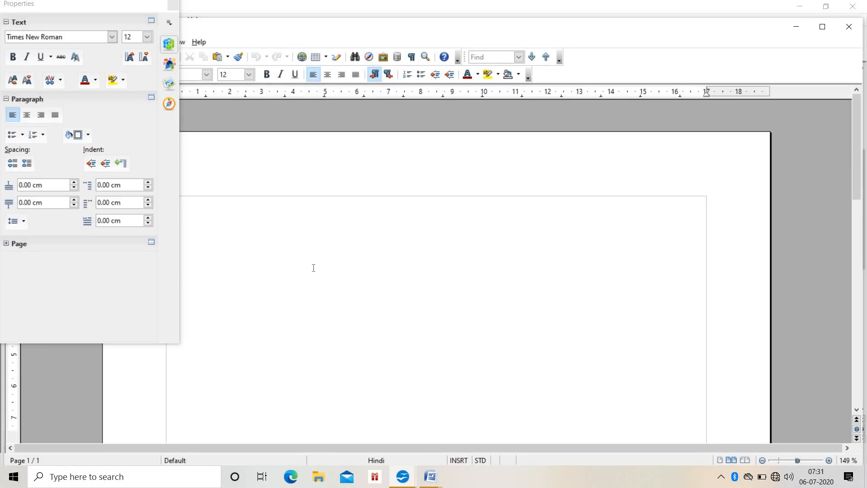
pyautogui.hotkey('ctrl', 'v')
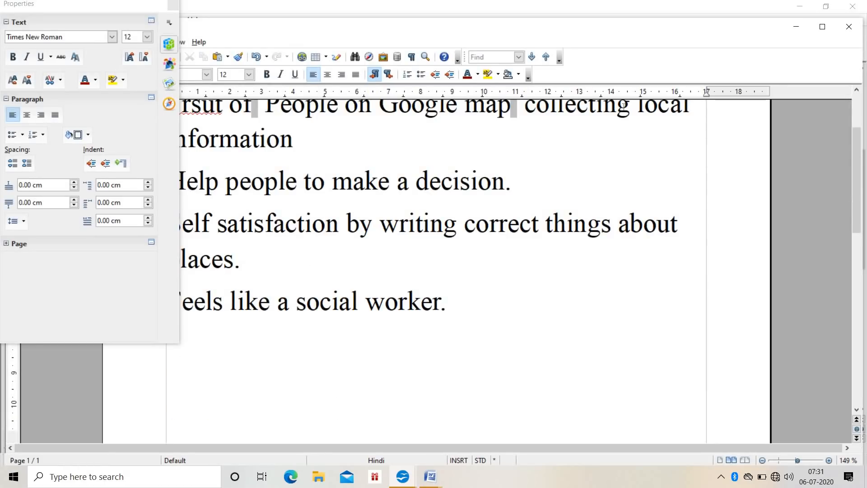
# Minimize the Untitled 2 document and dock the floating Properties sidebar beside the page in Untitled 1.
pyautogui.click(796, 28)
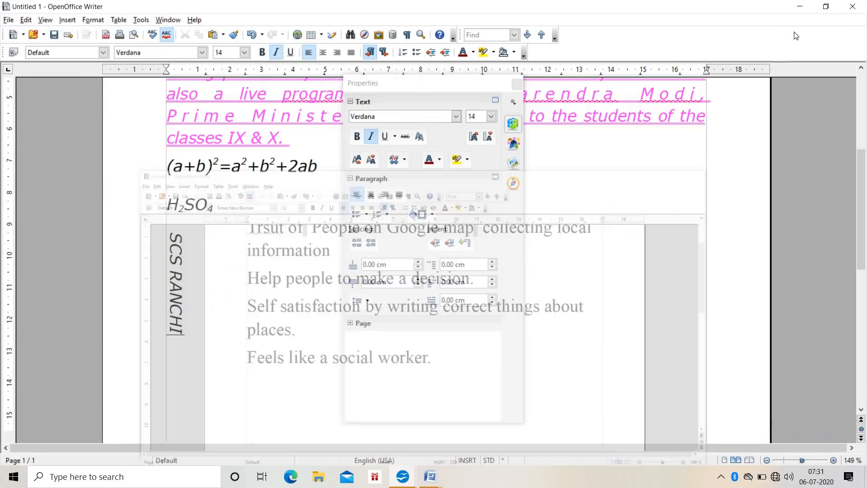
pyautogui.moveTo(401, 479)
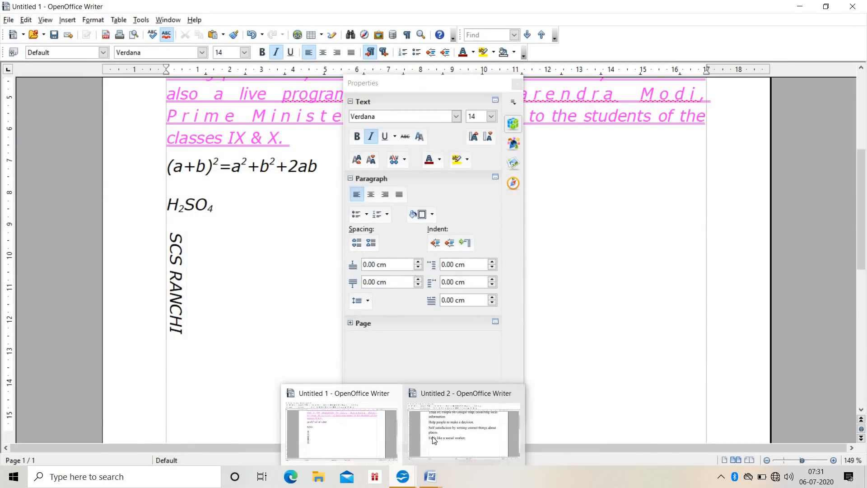
pyautogui.click(446, 424)
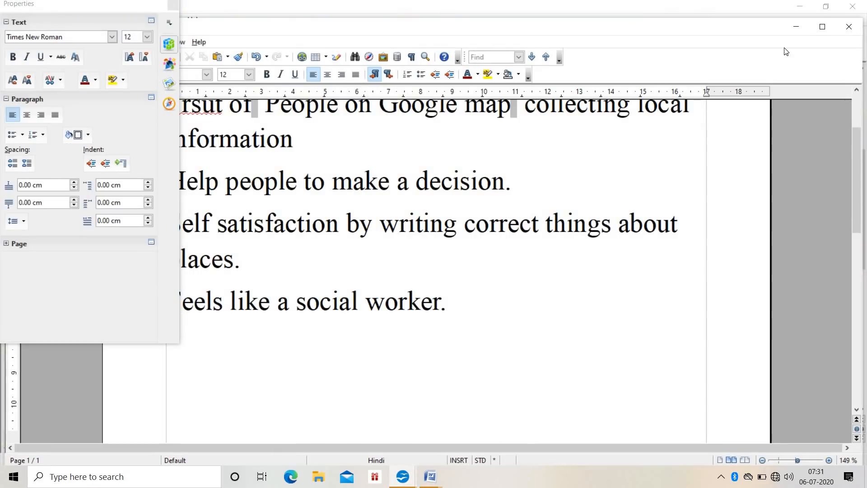
pyautogui.click(796, 26)
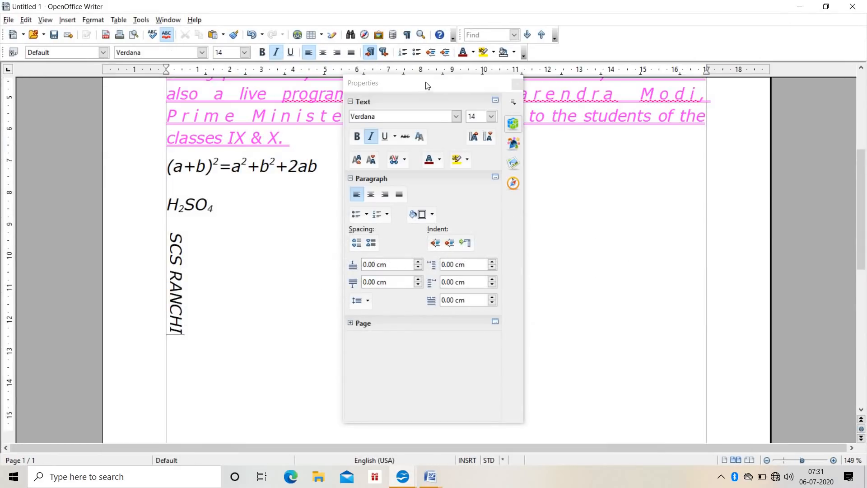
pyautogui.moveTo(426, 85); pyautogui.dragTo(815, 68)
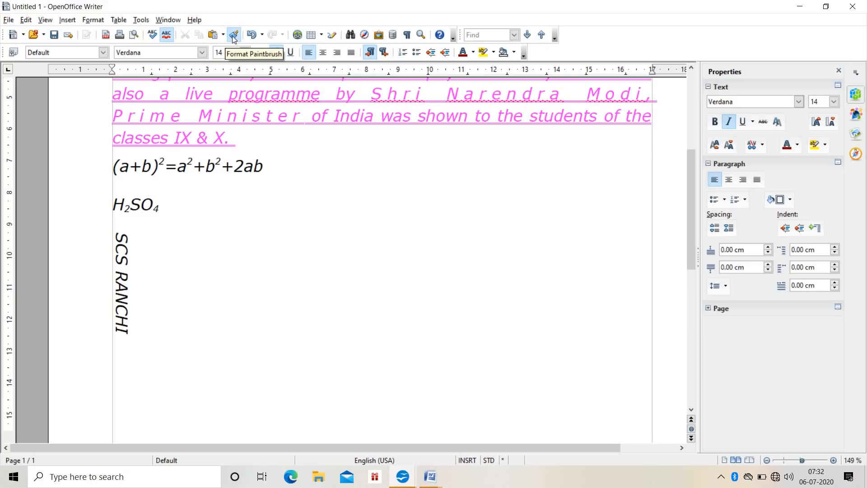
# Select both pink paragraphs, from "Surendranath Centenary school" through "classes IX & X.", and pick up their formatting with Format Paintbrush.
pyautogui.hotkey('ctrl', 'a')
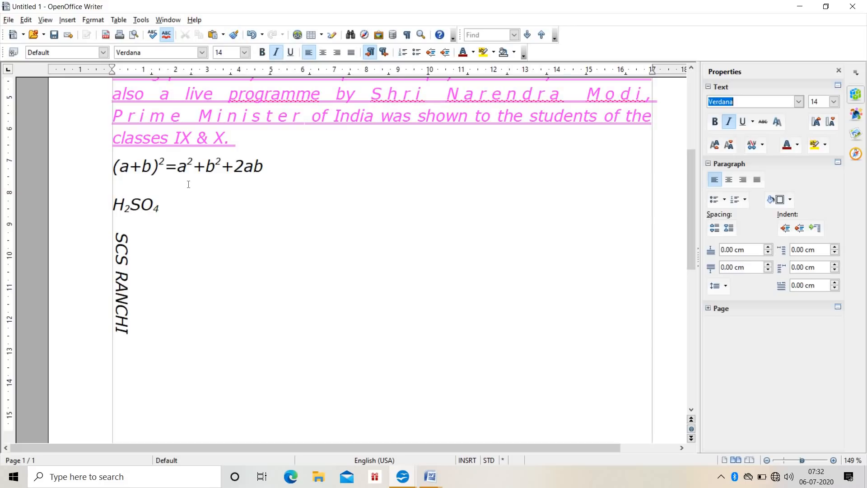
pyautogui.click(189, 146)
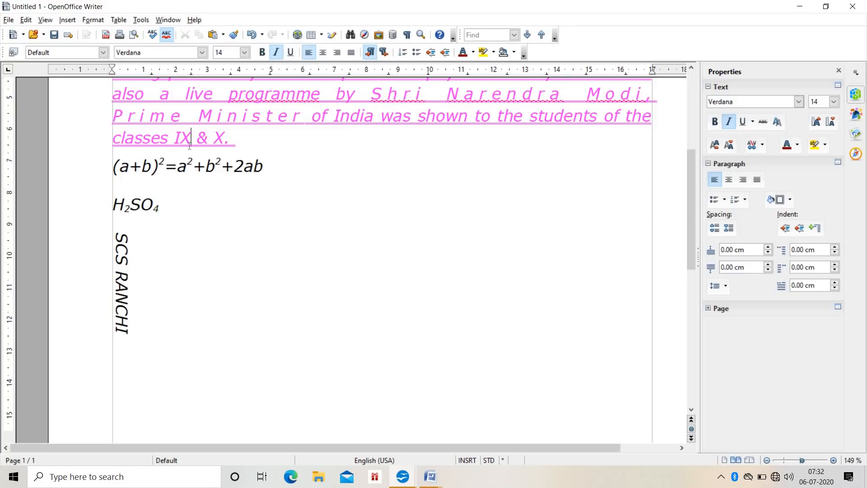
pyautogui.click(237, 144)
pyautogui.hotkey('shift', 'Up')
pyautogui.hotkey('shift', 'Up')
pyautogui.hotkey('shift', 'Up')
pyautogui.hotkey('shift', 'Up')
pyautogui.hotkey('shift', 'Up')
pyautogui.hotkey('shift', 'Up')
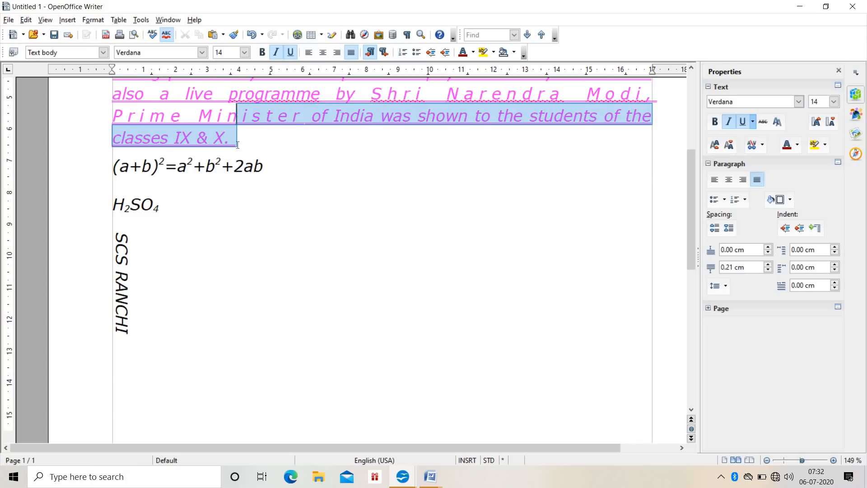
pyautogui.hotkey('shift', 'Up')
pyautogui.hotkey('shift', 'Up')
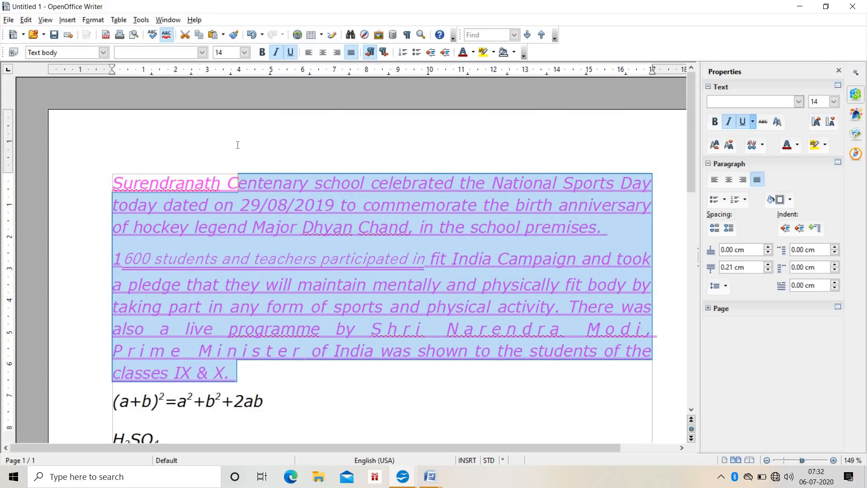
pyautogui.hotkey('shift', 'Left')
pyautogui.hotkey('shift', 'Left')
pyautogui.hotkey('shift', 'Left')
pyautogui.hotkey('shift', 'Left')
pyautogui.hotkey('shift', 'Left')
pyautogui.hotkey('shift', 'Left')
pyautogui.hotkey('shift', 'Left')
pyautogui.hotkey('shift', 'Left')
pyautogui.hotkey('shift', 'Left')
pyautogui.hotkey('shift', 'Left')
pyautogui.hotkey('shift', 'Left')
pyautogui.hotkey('shift', 'Left')
pyautogui.hotkey('shift', 'Left')
pyautogui.hotkey('shift', 'Left')
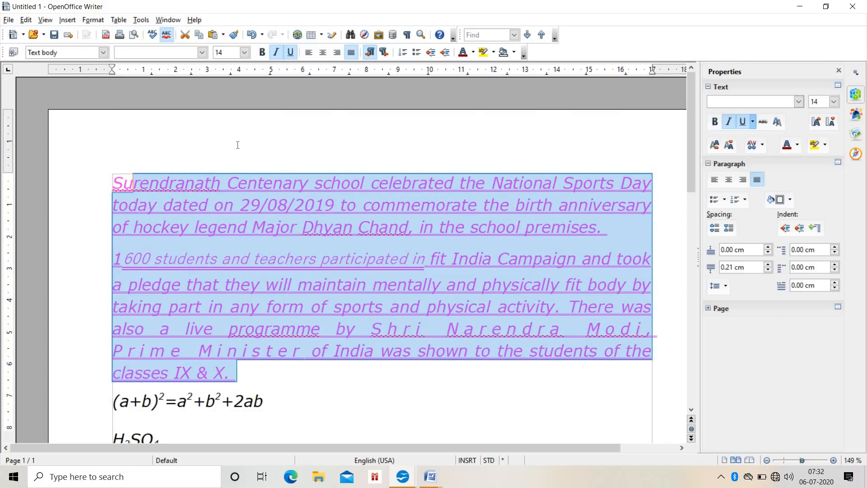
pyautogui.click(236, 35)
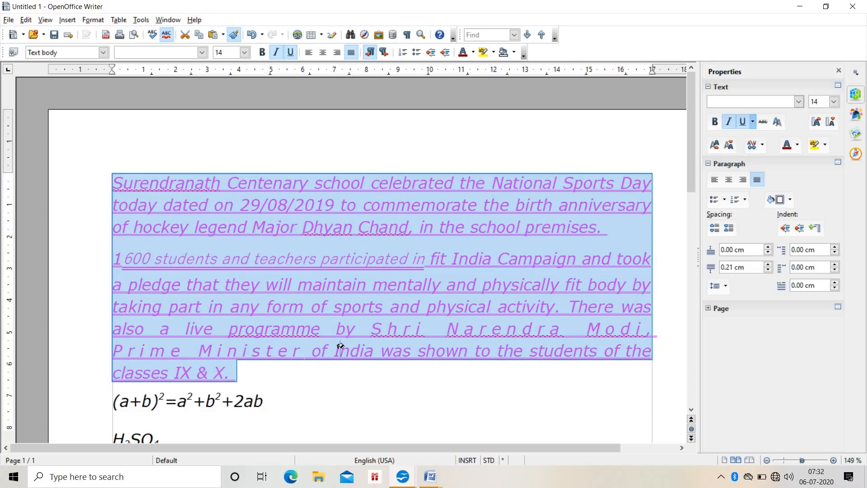
# Apply the picked-up paragraph formatting to the equation line (a+b)²=a²+b²+2ab in Untitled 1 and undo it.
pyautogui.scroll(-5, 311, 434)
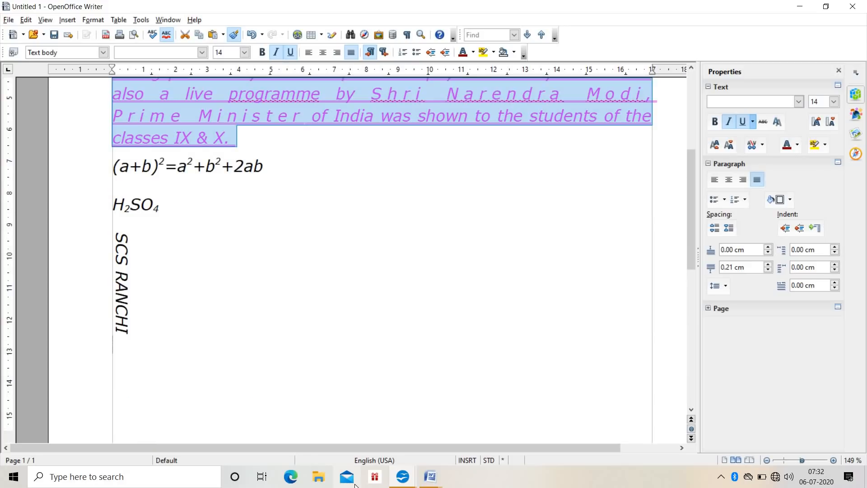
pyautogui.moveTo(418, 485)
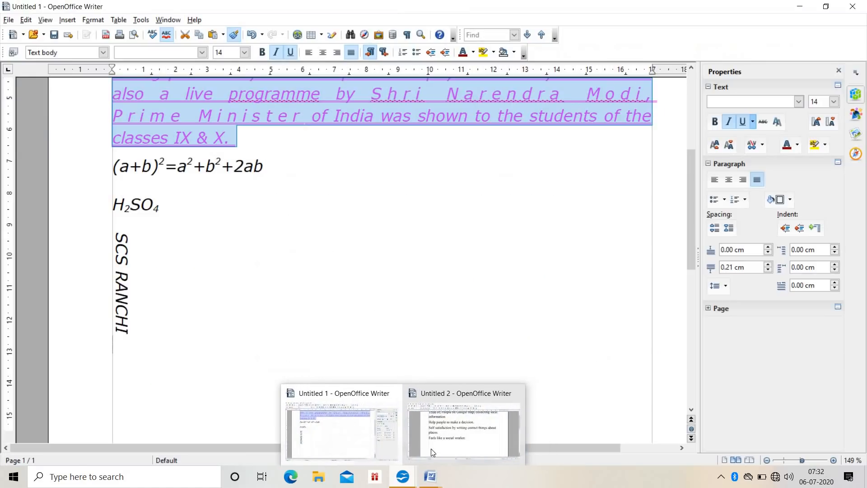
pyautogui.click(433, 450)
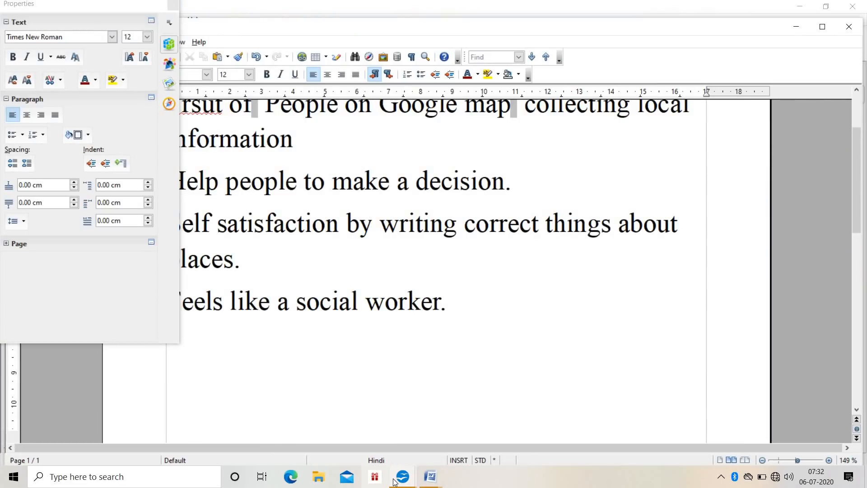
pyautogui.moveTo(403, 477)
pyautogui.click(369, 439)
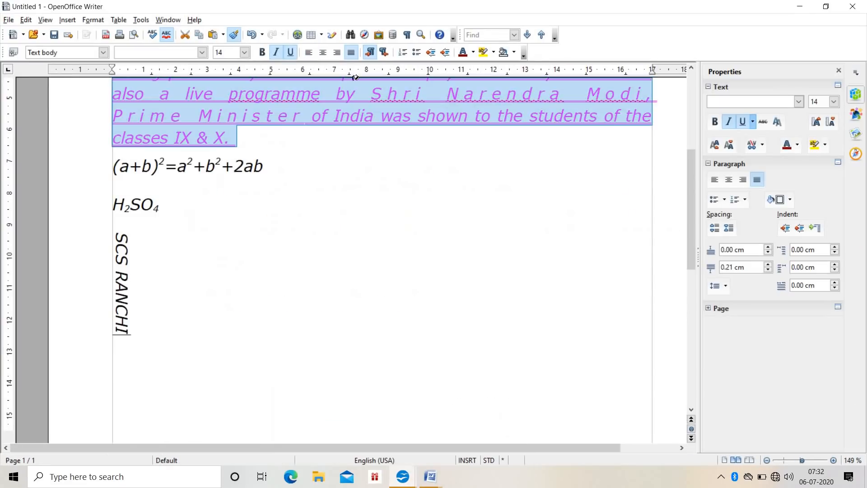
pyautogui.scroll(5, 346, 98)
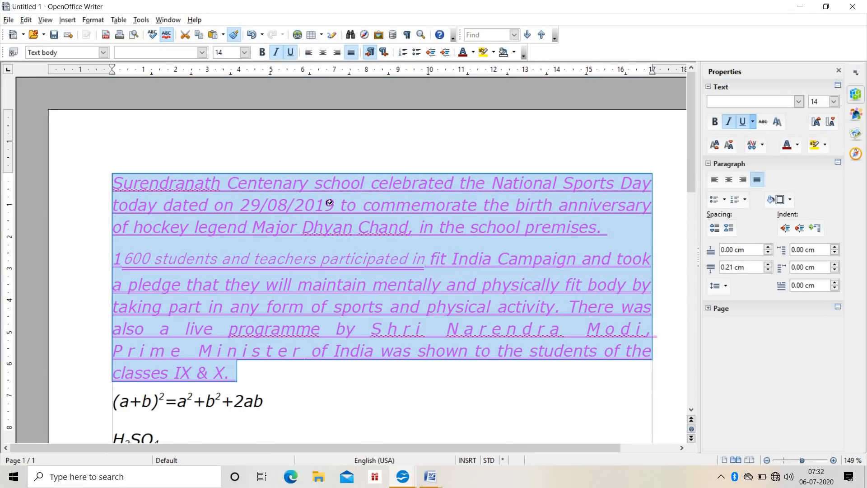
pyautogui.click(242, 402)
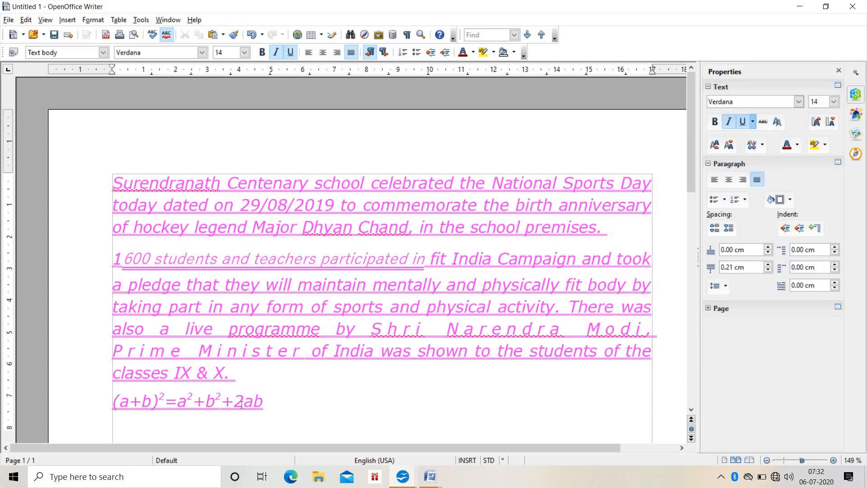
pyautogui.hotkey('ctrl', 'z')
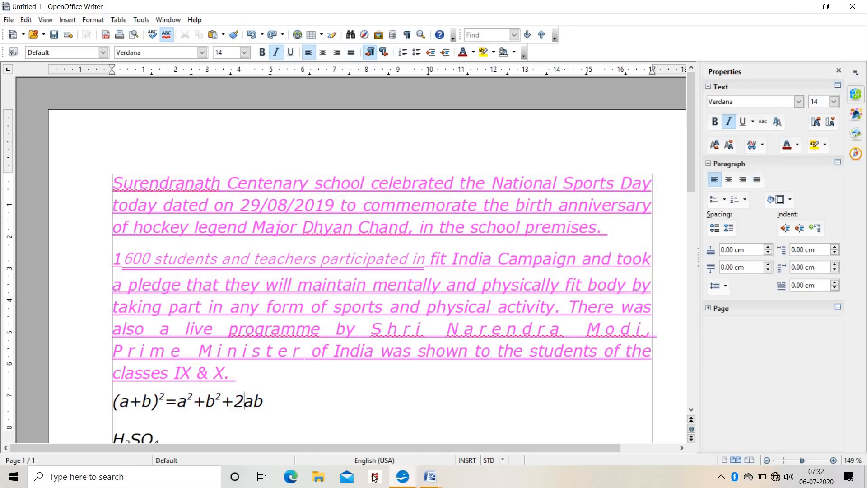
pyautogui.moveTo(402, 480)
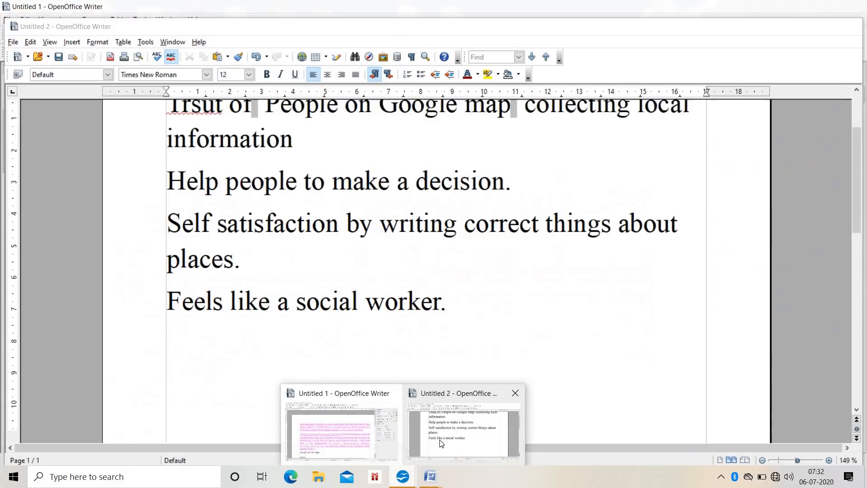
pyautogui.click(457, 425)
pyautogui.click(305, 223)
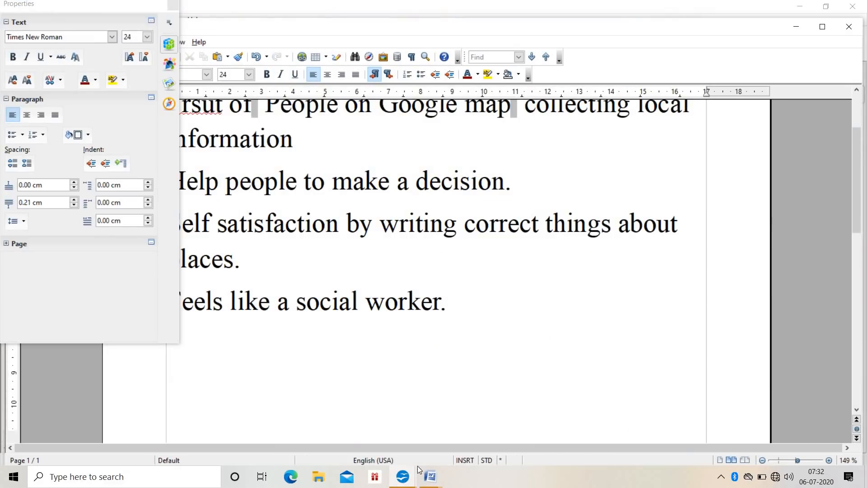
pyautogui.moveTo(402, 477)
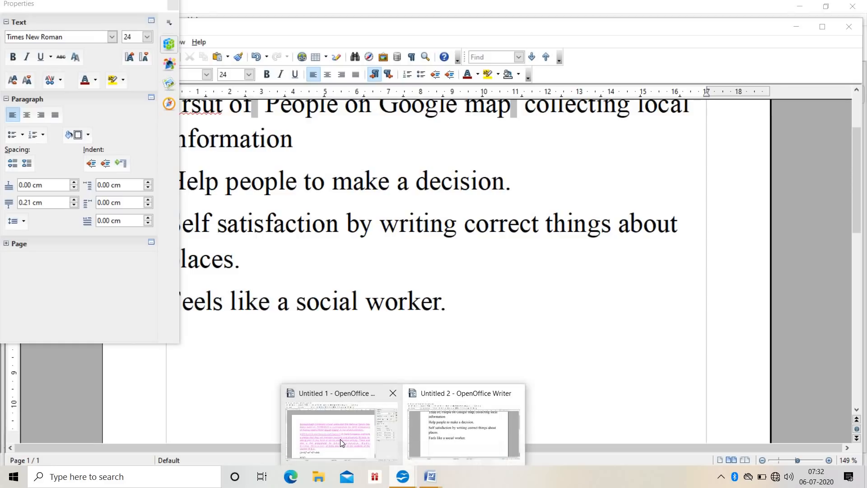
pyautogui.click(340, 439)
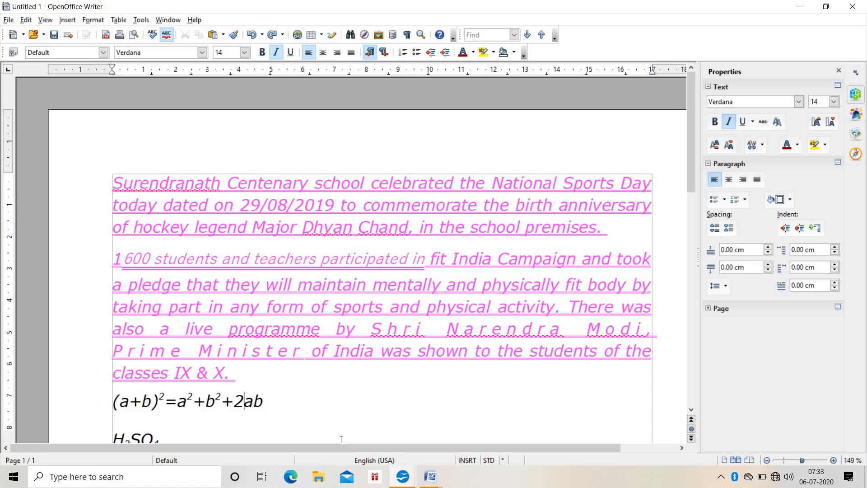
# Copy the formatting of both pink paragraphs onto the H₂SO₄ line with Format Paintbrush and undo it.
pyautogui.press('End')
pyautogui.moveTo(113, 181); pyautogui.dragTo(592, 367)
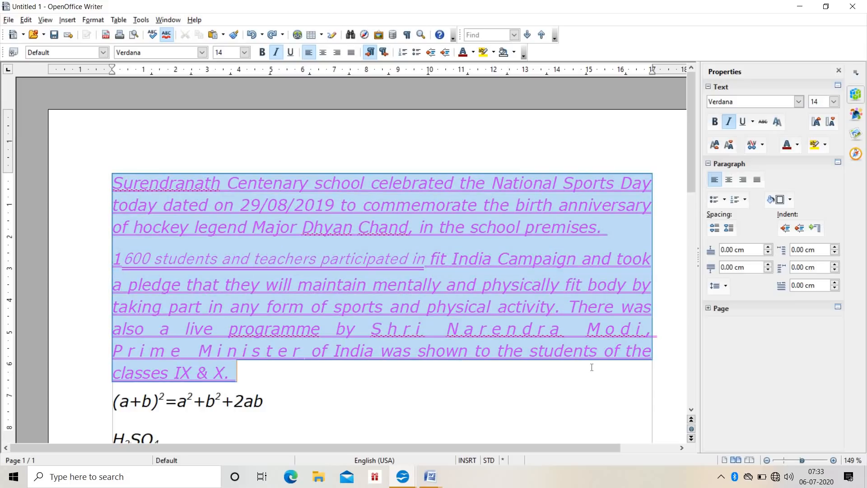
pyautogui.click(692, 408)
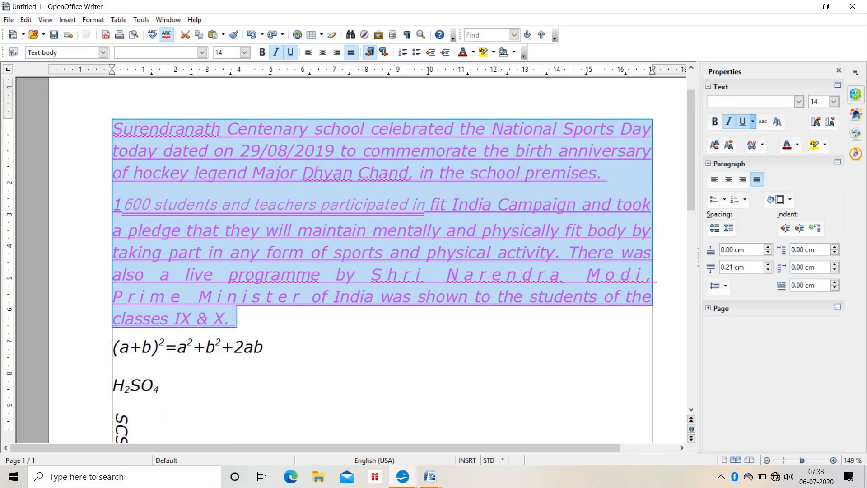
pyautogui.scroll(-3, 162, 414)
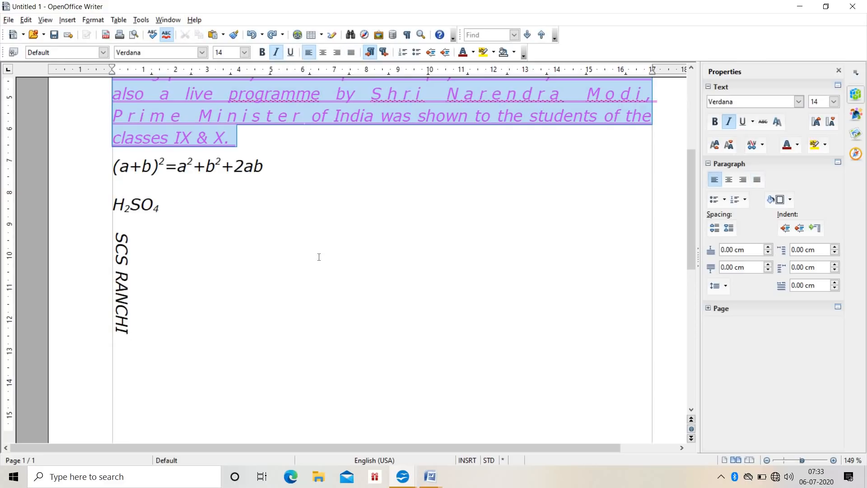
pyautogui.click(234, 38)
pyautogui.click(135, 204)
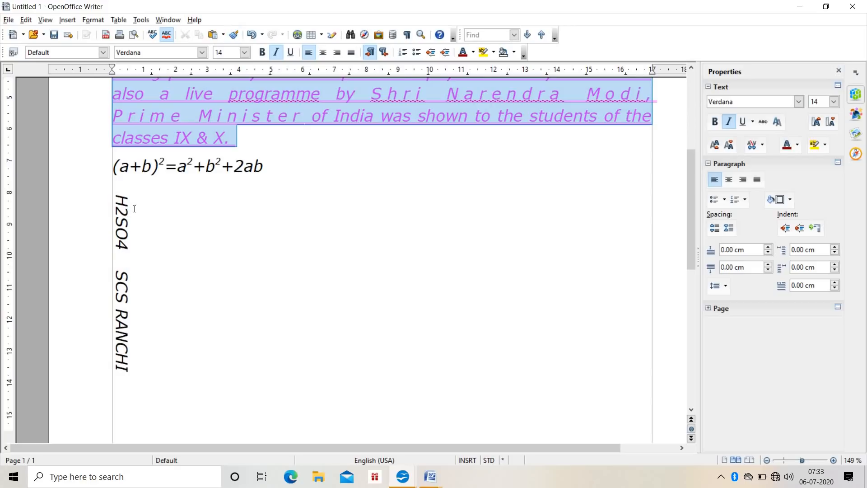
pyautogui.hotkey('ctrl', 'z')
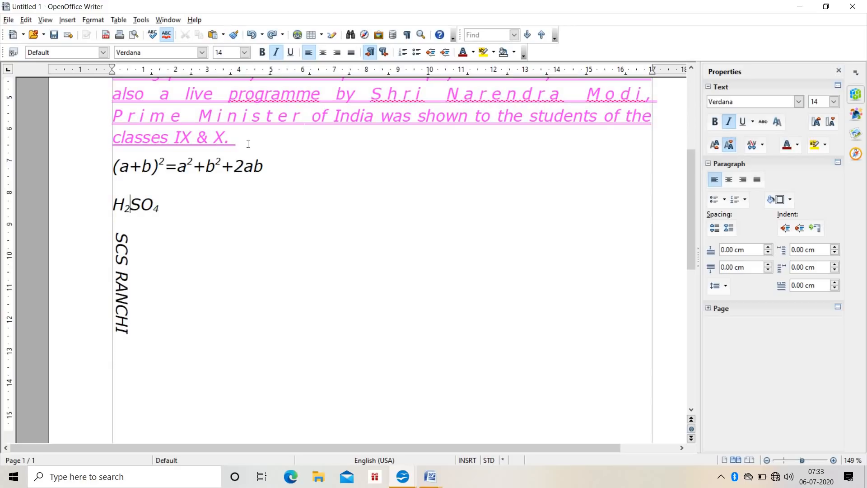
# Select the pink text from the end of "classes IX & X." back to the first line and copy its formatting onto the equation line with Format Paintbrush.
pyautogui.click(248, 143)
pyautogui.hotkey('shift', 'Up')
pyautogui.hotkey('shift', 'Up')
pyautogui.hotkey('shift', 'Up')
pyautogui.hotkey('shift', 'Up')
pyautogui.hotkey('shift', 'Up')
pyautogui.hotkey('shift', 'Up')
pyautogui.hotkey('shift', 'Up')
pyautogui.hotkey('shift', 'Up')
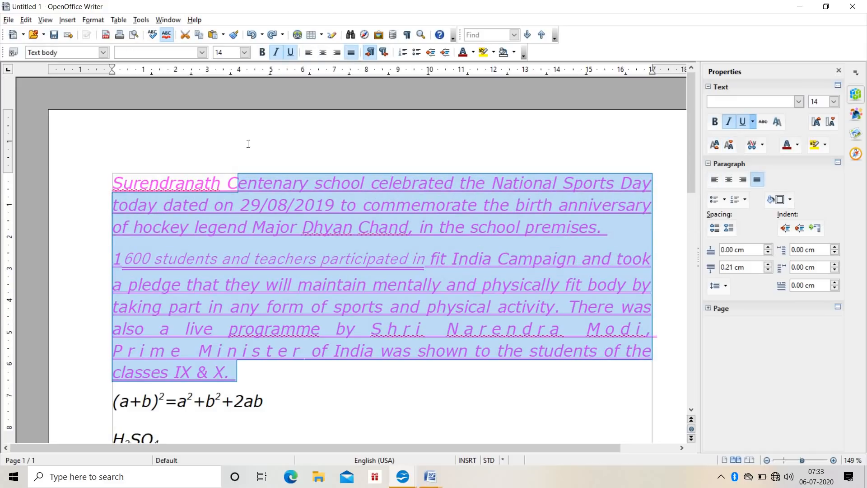
pyautogui.hotkey('ctrl', 'shift')
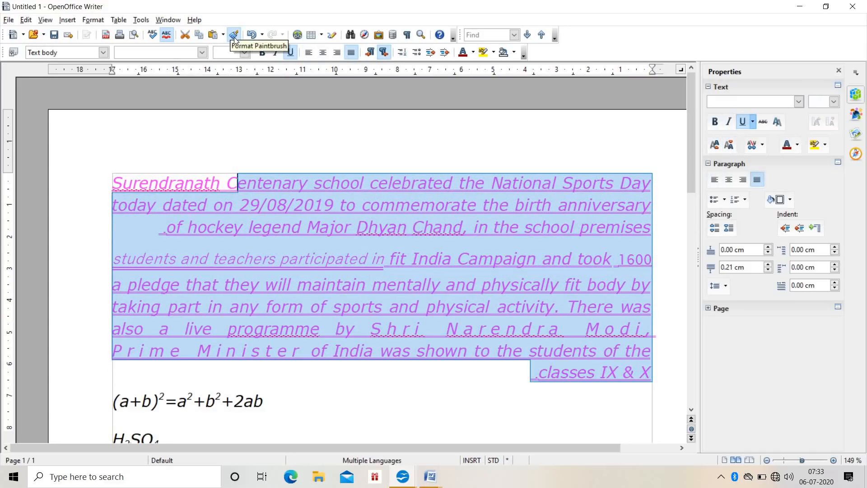
pyautogui.hotkey('ctrl', 'z')
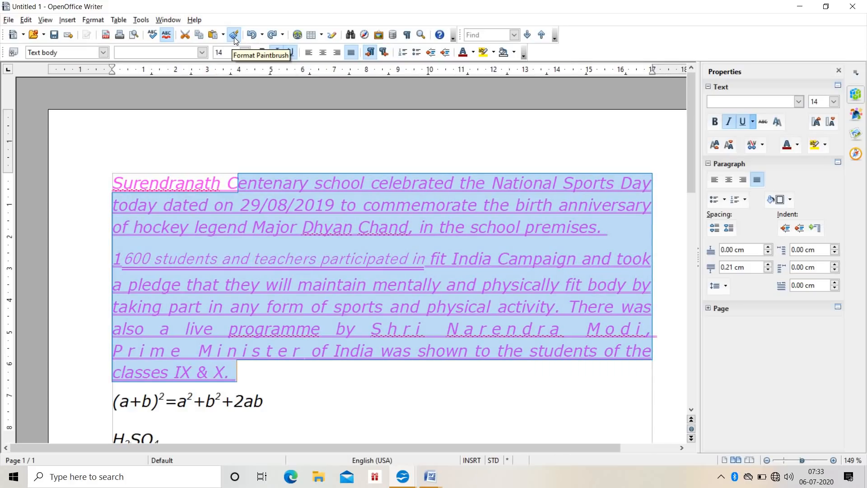
pyautogui.click(234, 36)
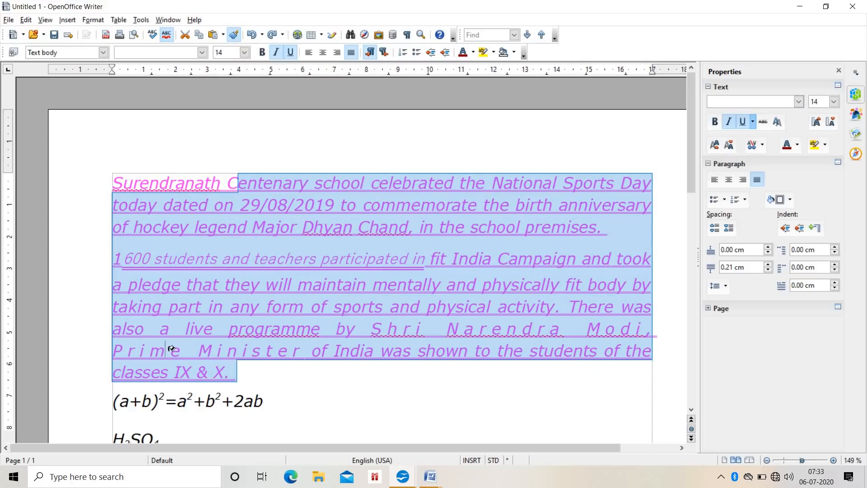
pyautogui.click(204, 405)
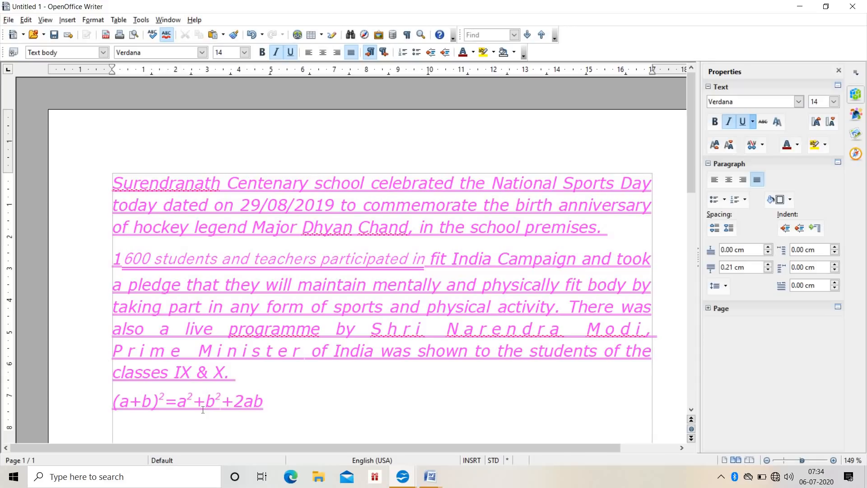
# Select "Surendranath Centenary school" at the start of the first paragraph and change it to lowercase.
pyautogui.click(112, 179)
pyautogui.hotkey('shift', 'Right')
pyautogui.hotkey('shift', 'Right')
pyautogui.hotkey('shift', 'Right')
pyautogui.hotkey('shift', 'Right')
pyautogui.hotkey('shift', 'Right')
pyautogui.hotkey('shift', 'Right')
pyautogui.hotkey('shift', 'Right')
pyautogui.hotkey('shift', 'Right')
pyautogui.hotkey('shift', 'Right')
pyautogui.hotkey('shift', 'Right')
pyautogui.hotkey('shift', 'Right')
pyautogui.hotkey('shift', 'Right')
pyautogui.hotkey('shift', 'Right')
pyautogui.hotkey('shift', 'Right')
pyautogui.hotkey('shift', 'Right')
pyautogui.hotkey('shift', 'Right')
pyautogui.hotkey('shift', 'Right')
pyautogui.hotkey('shift', 'Right')
pyautogui.hotkey('shift', 'Right')
pyautogui.hotkey('shift', 'Right')
pyautogui.hotkey('shift', 'Right')
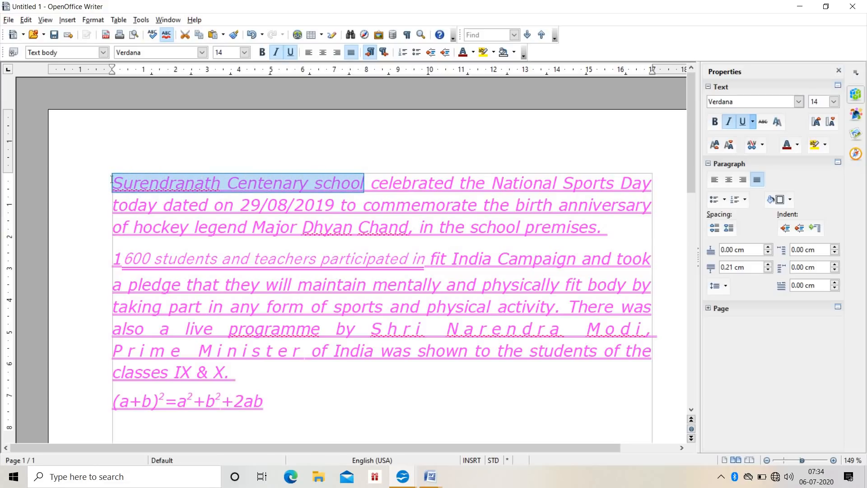
pyautogui.click(92, 21)
pyautogui.moveTo(131, 104)
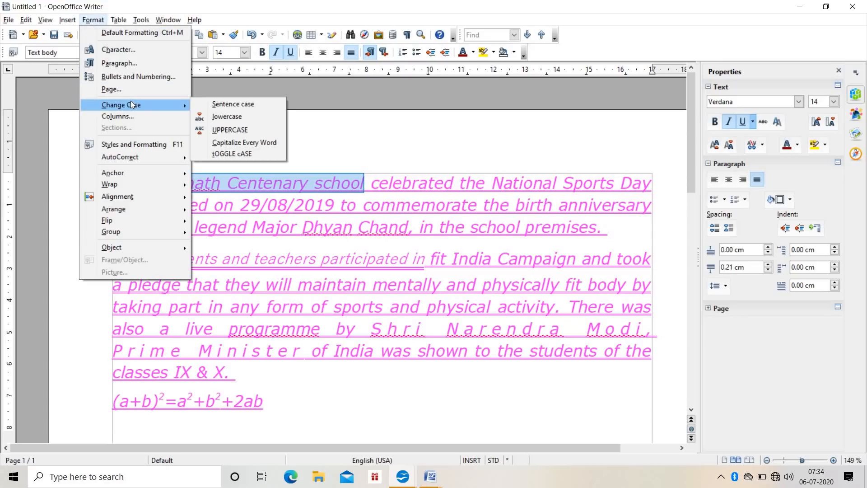
pyautogui.click(240, 118)
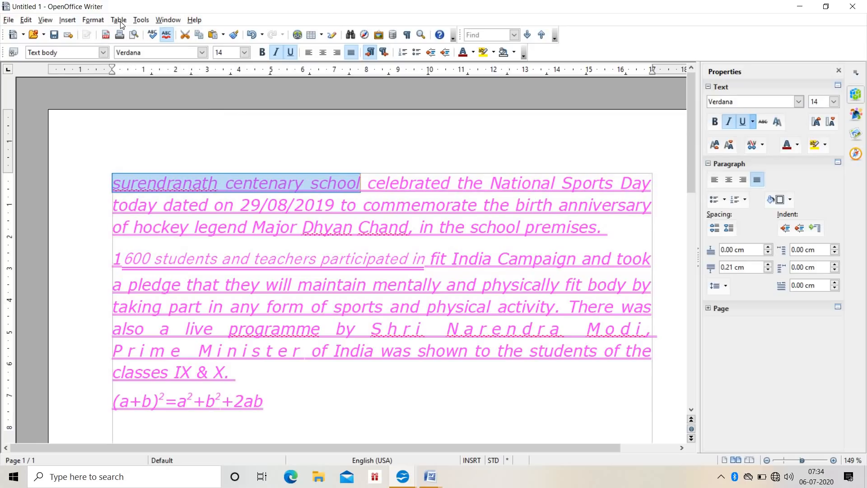
# Change the selected school name at the start of the first paragraph to UPPERCASE.
pyautogui.click(96, 20)
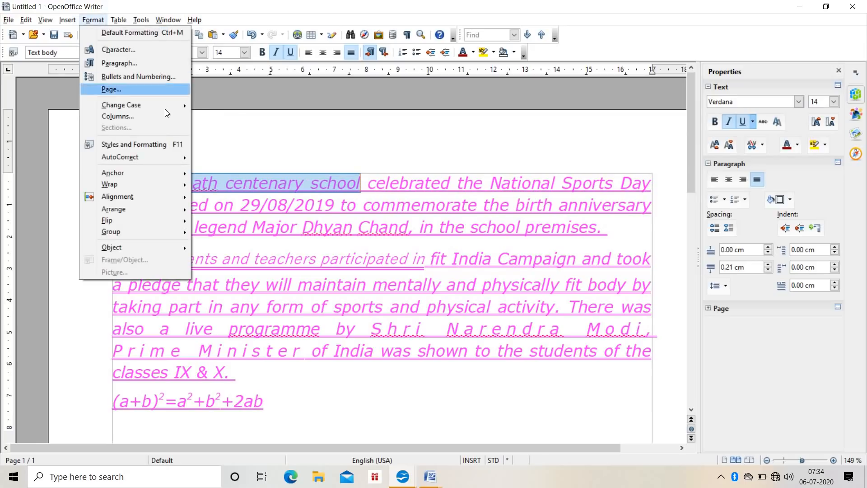
pyautogui.moveTo(163, 102)
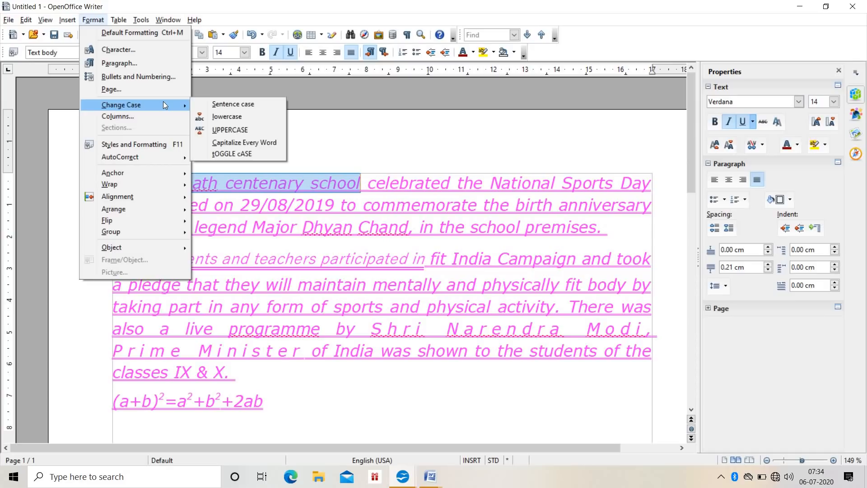
pyautogui.click(245, 130)
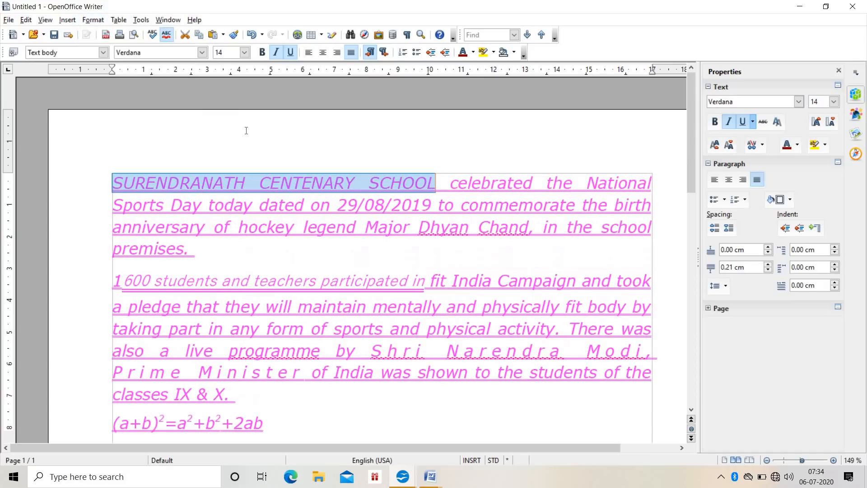
# Apply the Capitalize Every Word case to the selected school name.
pyautogui.click(93, 19)
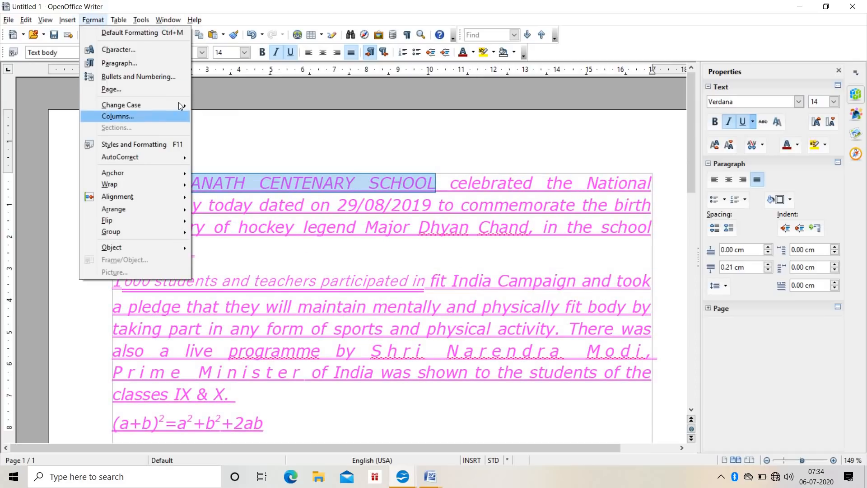
pyautogui.moveTo(178, 102)
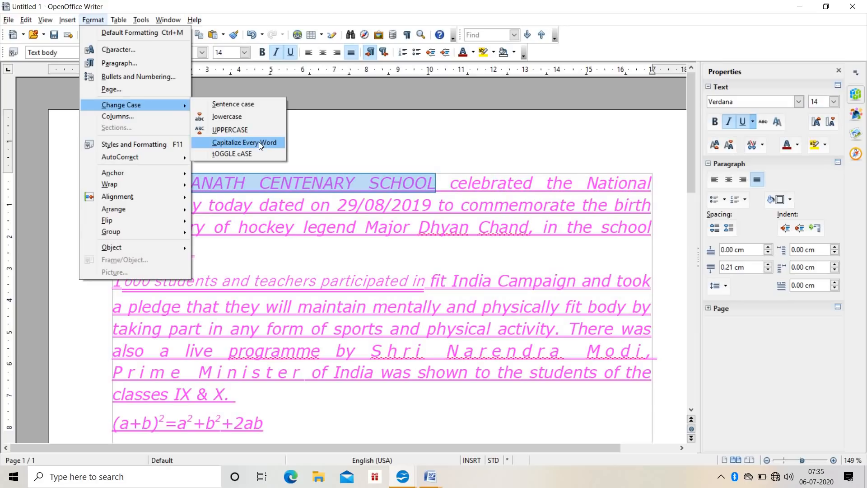
pyautogui.click(258, 142)
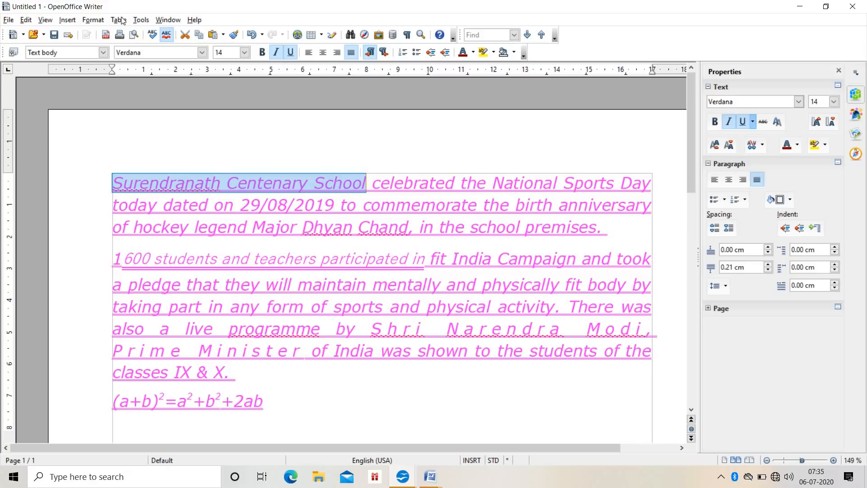
# Apply tOGGLE cASE to the selected school name in the first paragraph.
pyautogui.click(93, 20)
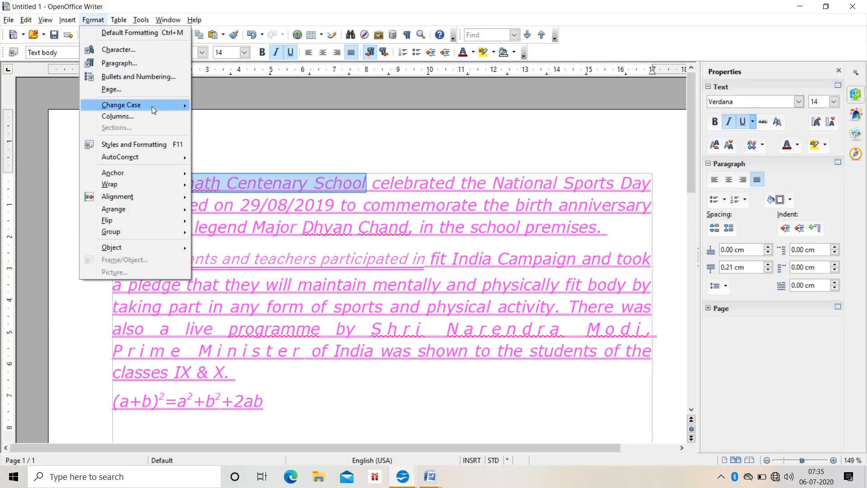
pyautogui.moveTo(152, 106)
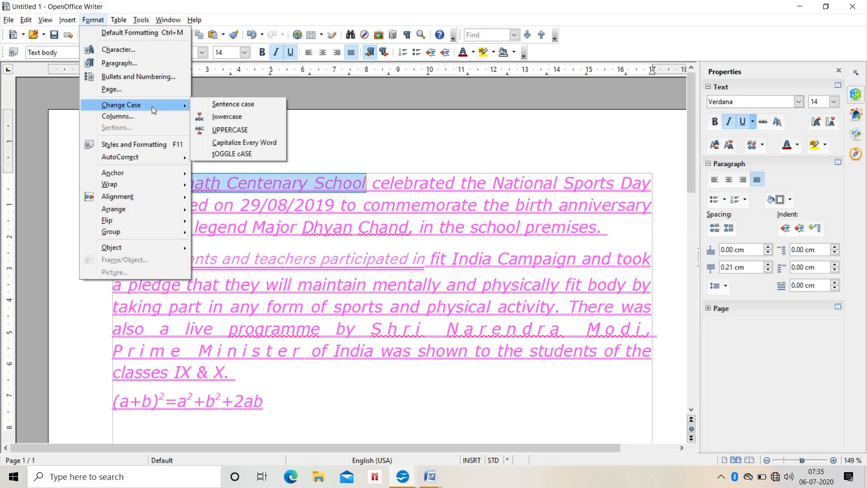
pyautogui.click(251, 155)
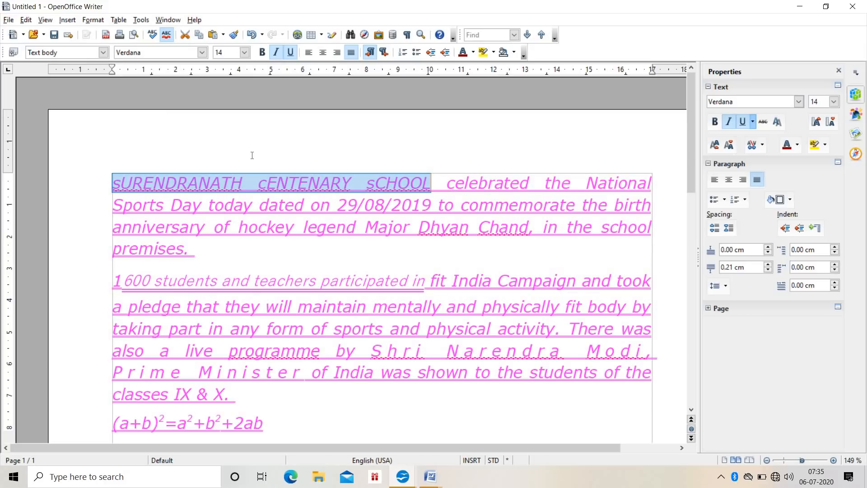
# Apply Sentence case to the selected school name in the first paragraph and clear the selection.
pyautogui.click(96, 21)
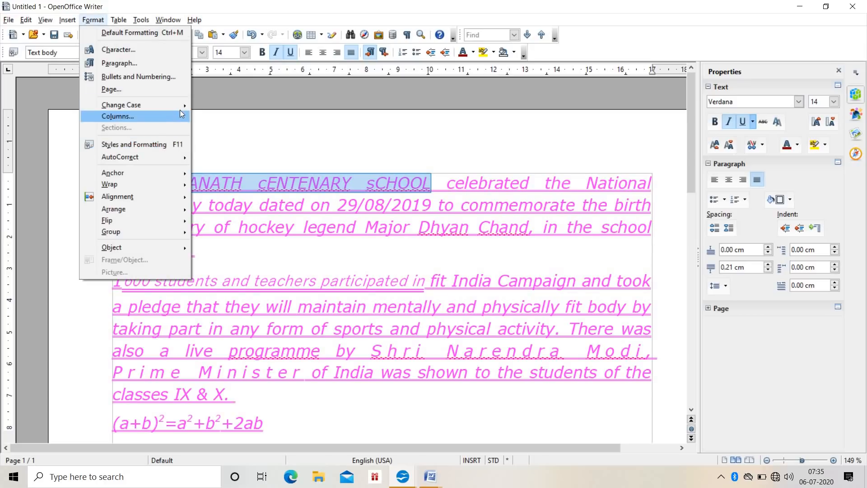
pyautogui.moveTo(180, 107)
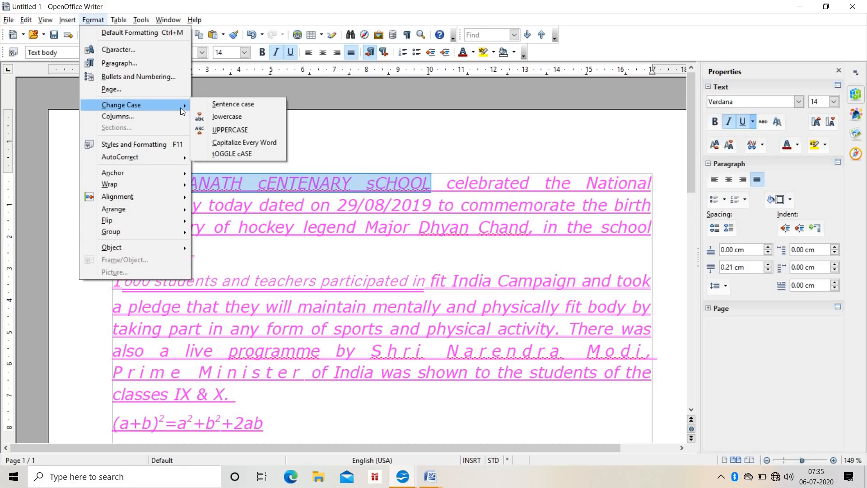
pyautogui.click(232, 107)
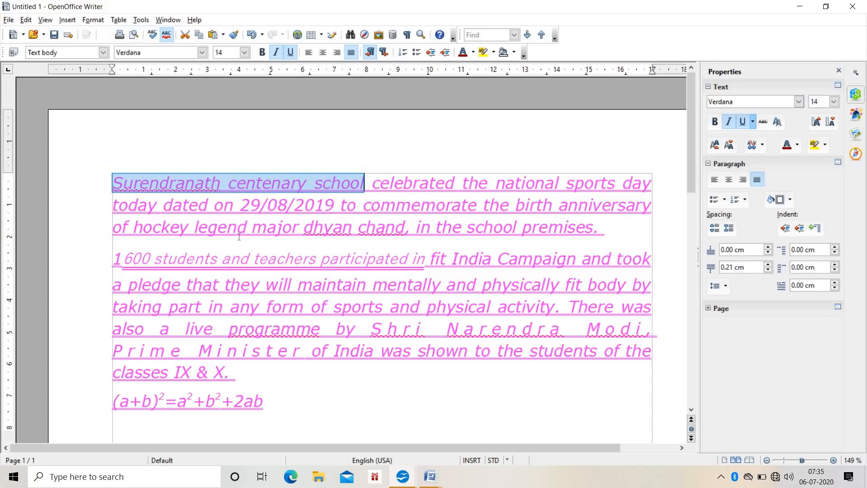
pyautogui.click(192, 220)
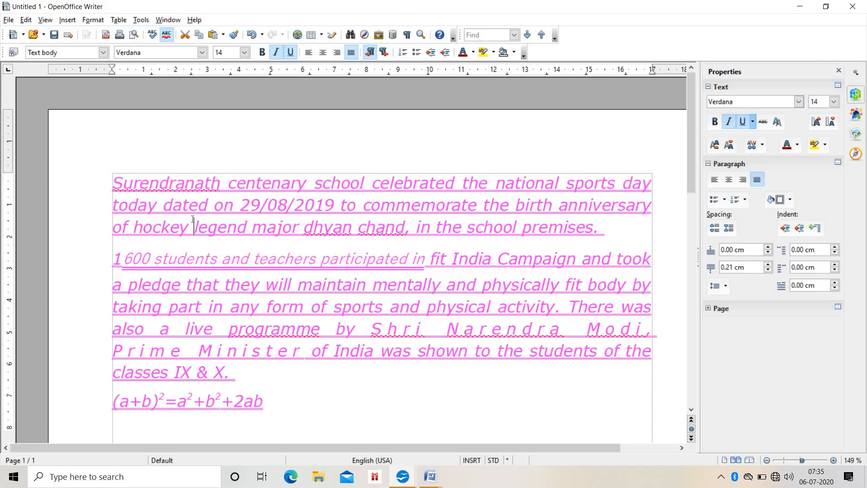
pyautogui.click(101, 23)
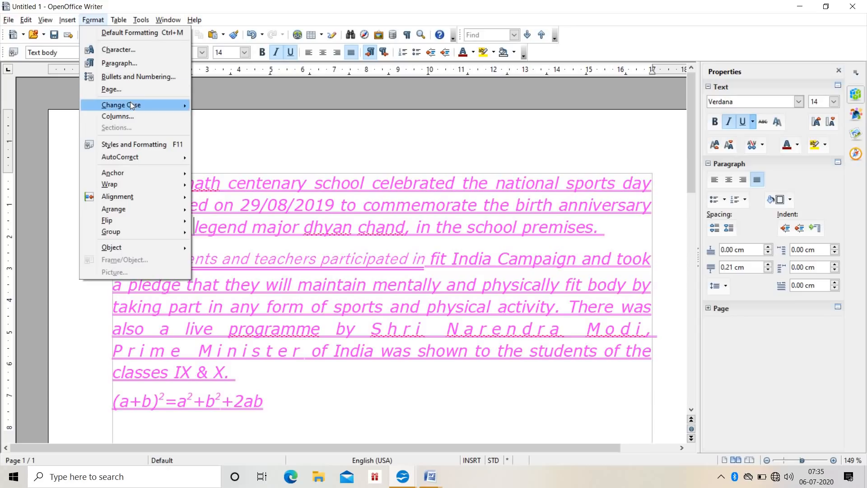
pyautogui.moveTo(131, 105)
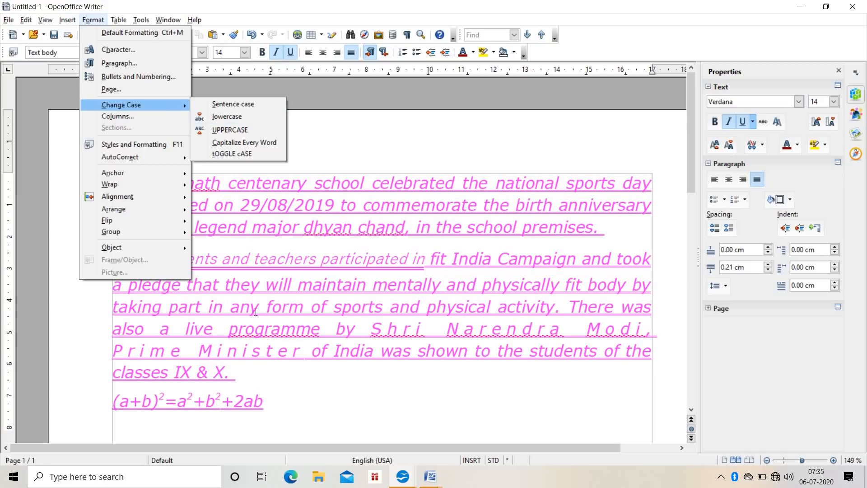
pyautogui.click(156, 206)
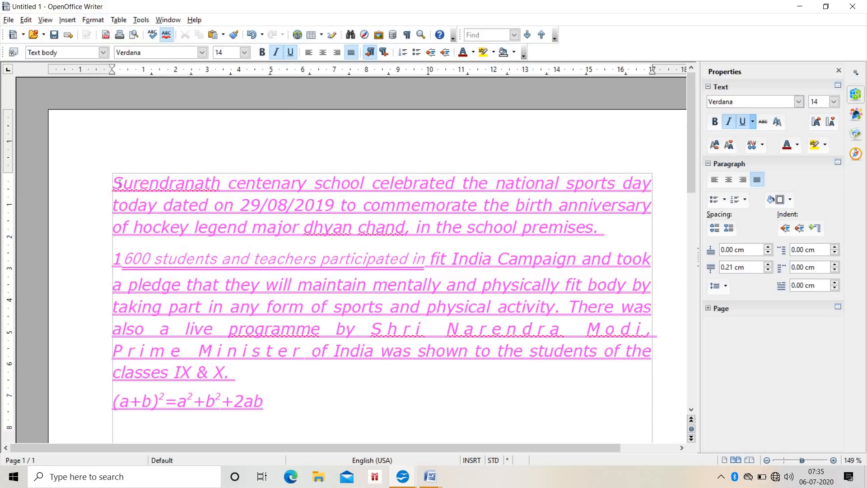
# Select all the text from the first paragraph through the (a+b)² formula and align it right.
pyautogui.moveTo(123, 184); pyautogui.dragTo(138, 207)
pyautogui.moveTo(251, 275); pyautogui.dragTo(260, 283)
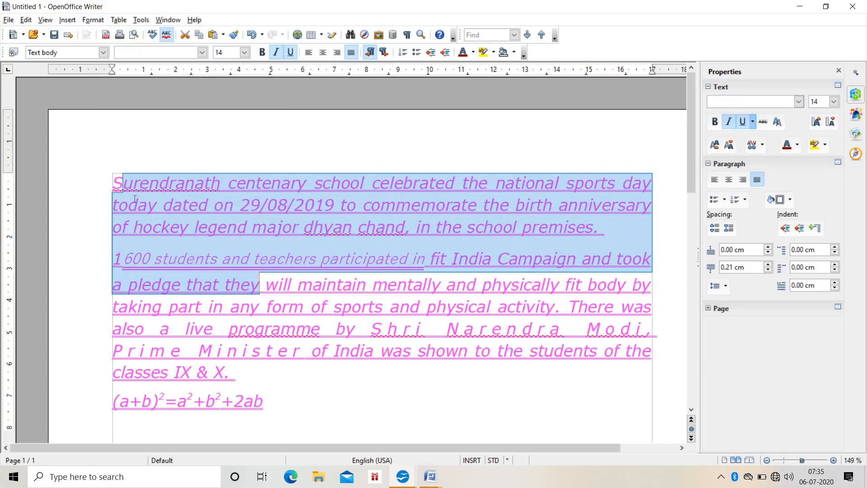
pyautogui.click(118, 183)
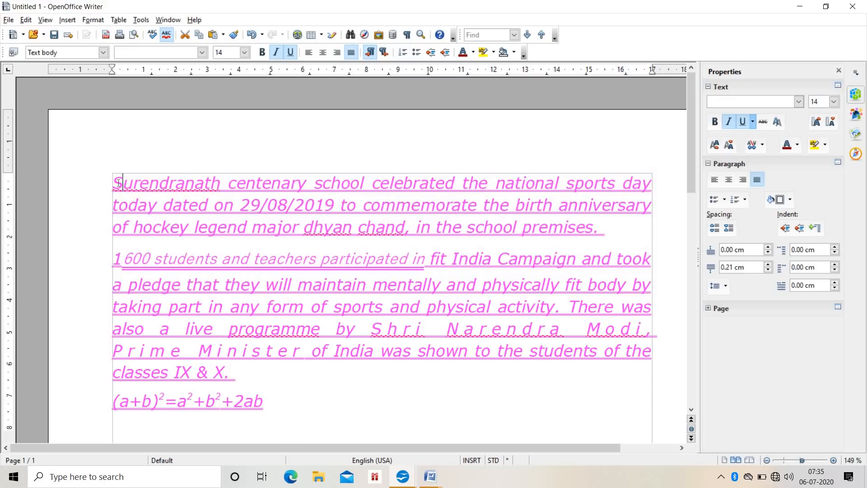
pyautogui.moveTo(118, 183); pyautogui.dragTo(264, 328)
pyautogui.moveTo(303, 411); pyautogui.dragTo(321, 381)
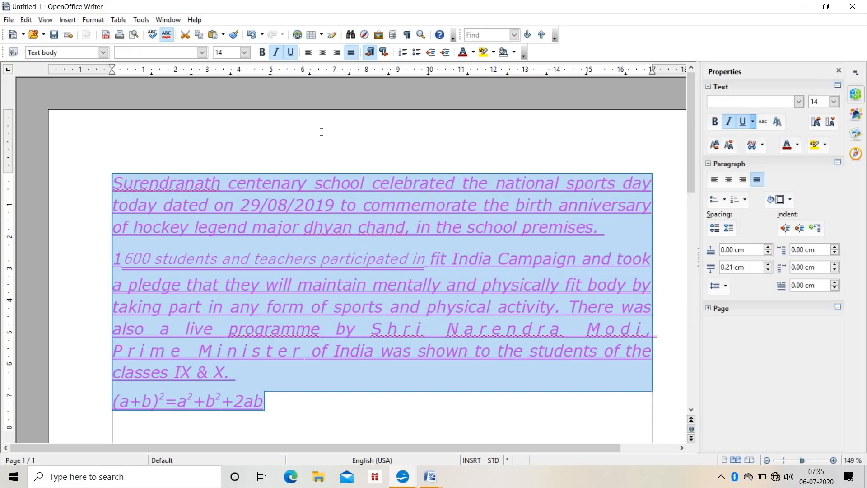
pyautogui.click(337, 54)
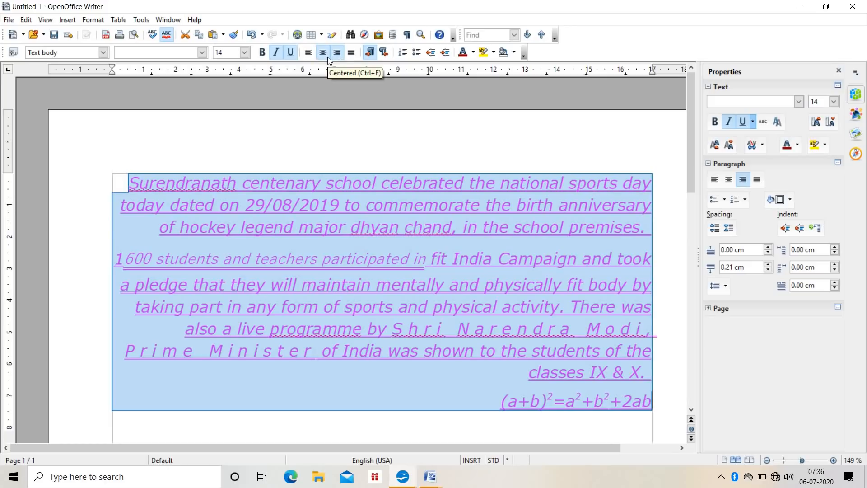
# Center the selected paragraphs and formula, and switch their alignment to left.
pyautogui.click(326, 56)
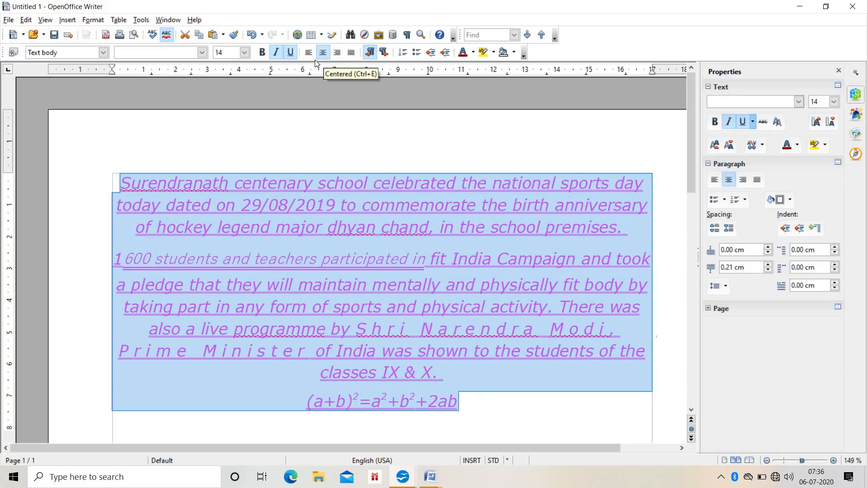
pyautogui.click(307, 53)
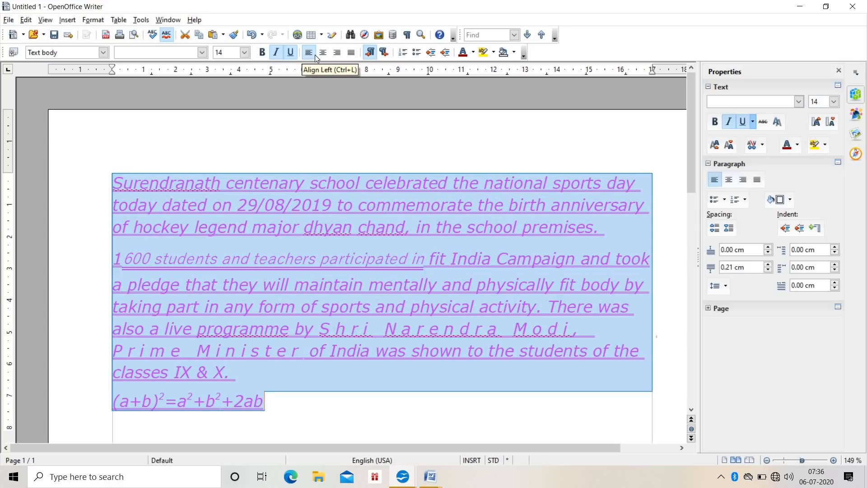
# Justify all the selected paragraphs and the formula, and clear the selection.
pyautogui.click(351, 53)
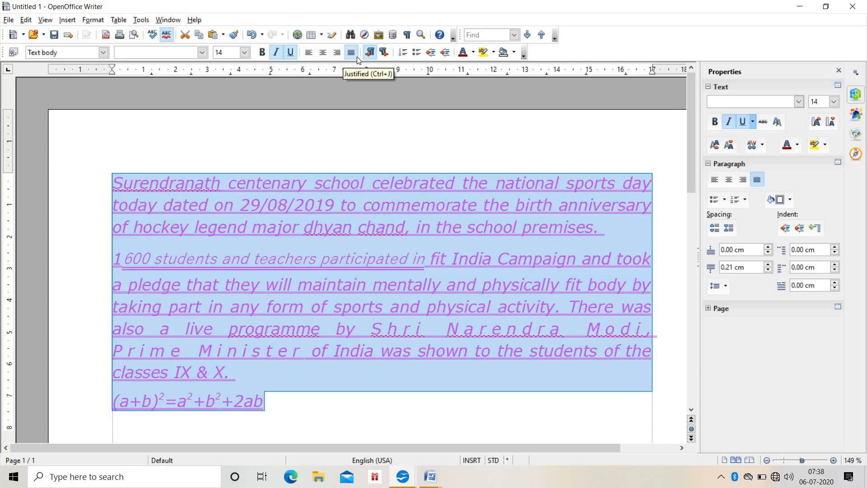
pyautogui.click(333, 195)
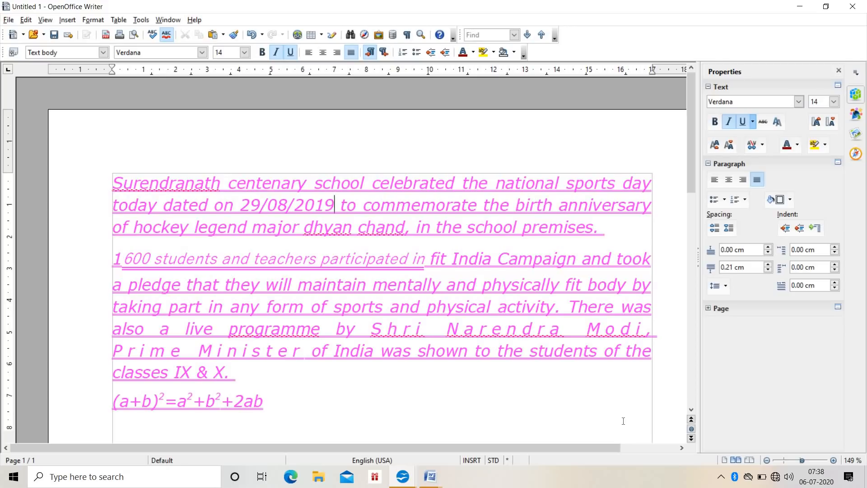
pyautogui.click(721, 477)
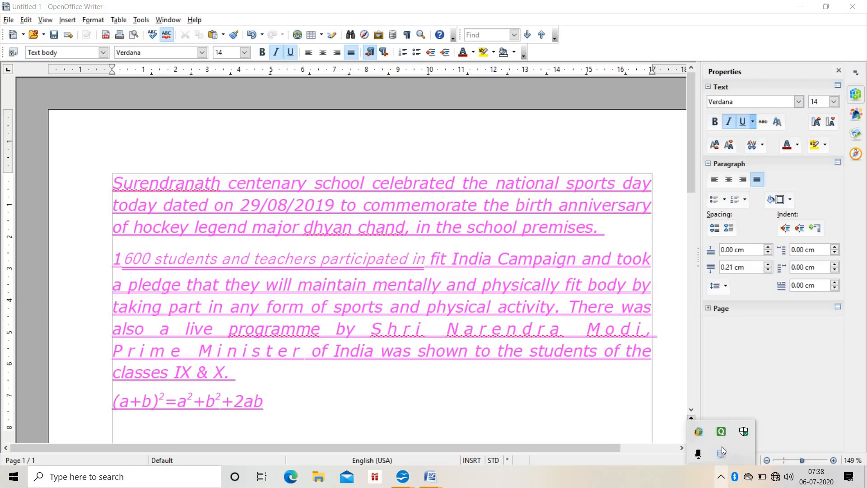